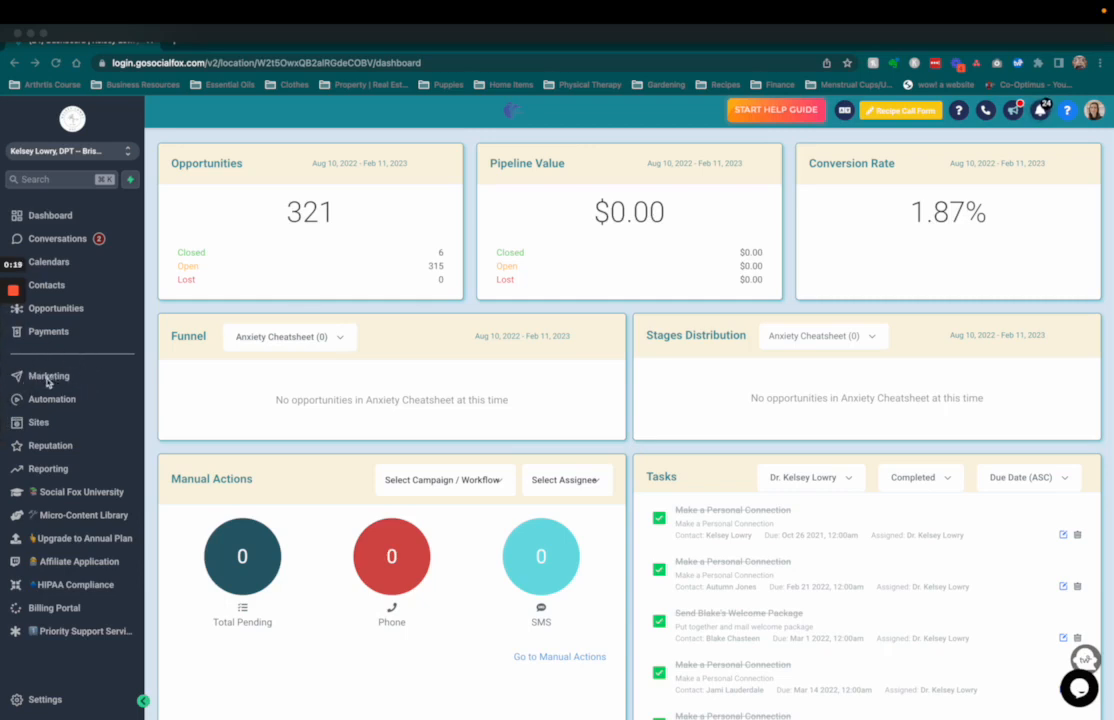
Open the Social Planner under Marketing, start connecting Facebook, and select the owner's DPT page for connection.
{"action": "left_click", "coordinate": [48, 379]}
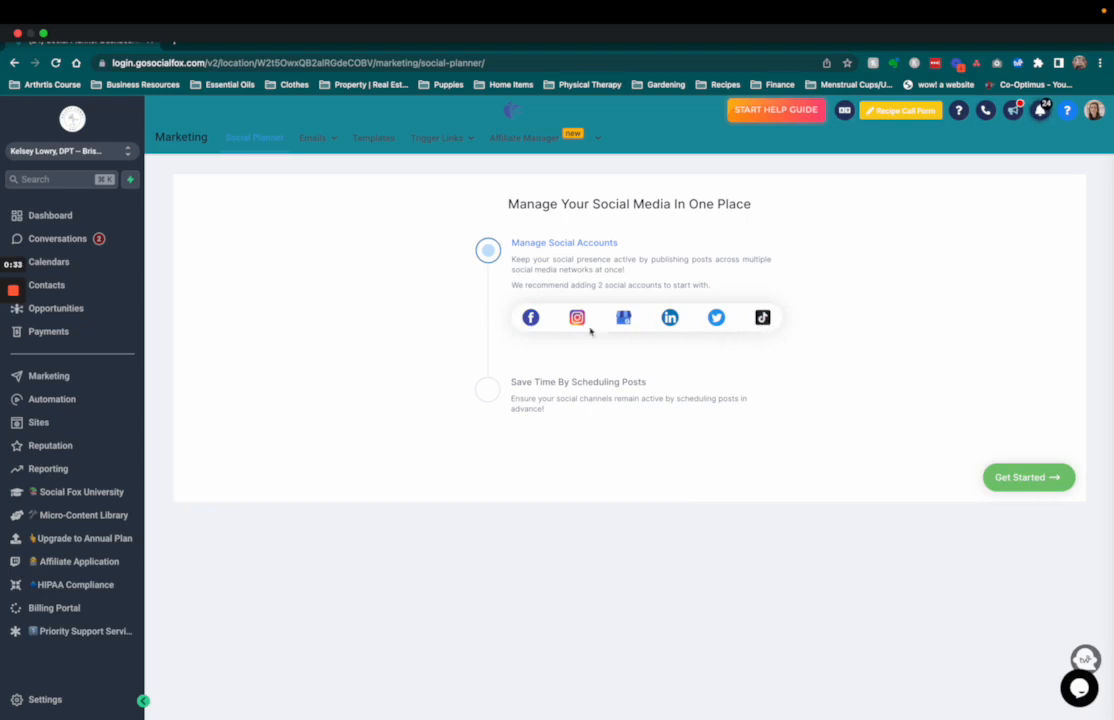
{"action": "left_click", "coordinate": [532, 319]}
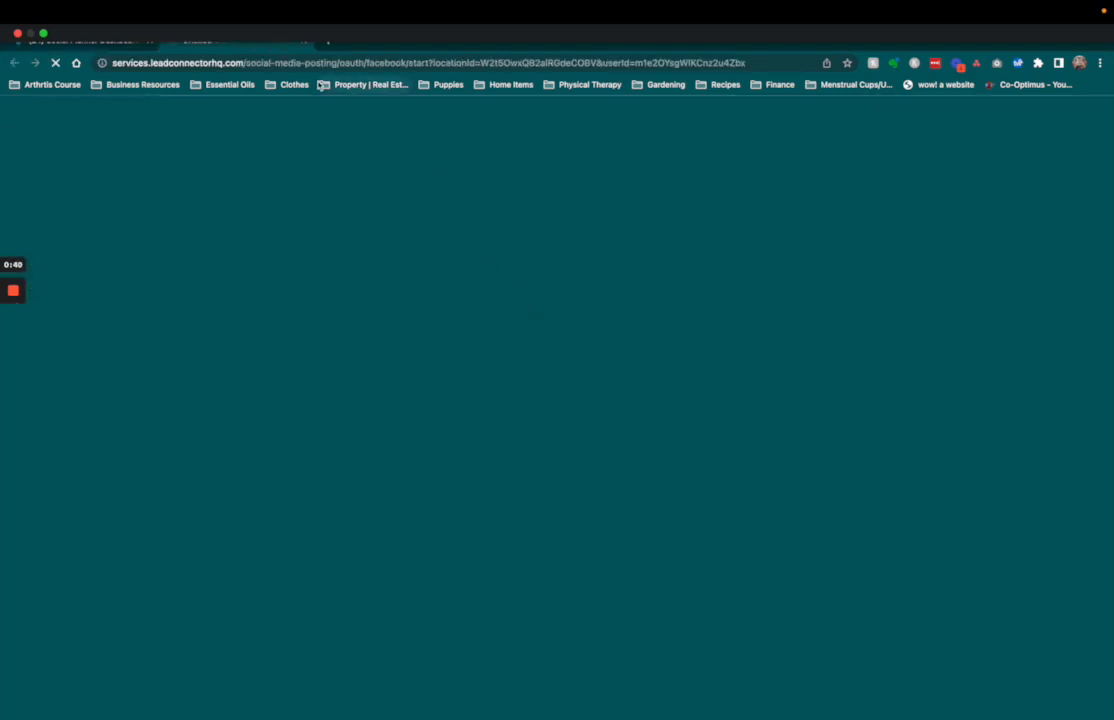
{"action": "scroll", "coordinate": [590, 418], "scroll_direction": "down", "scroll_amount": 2}
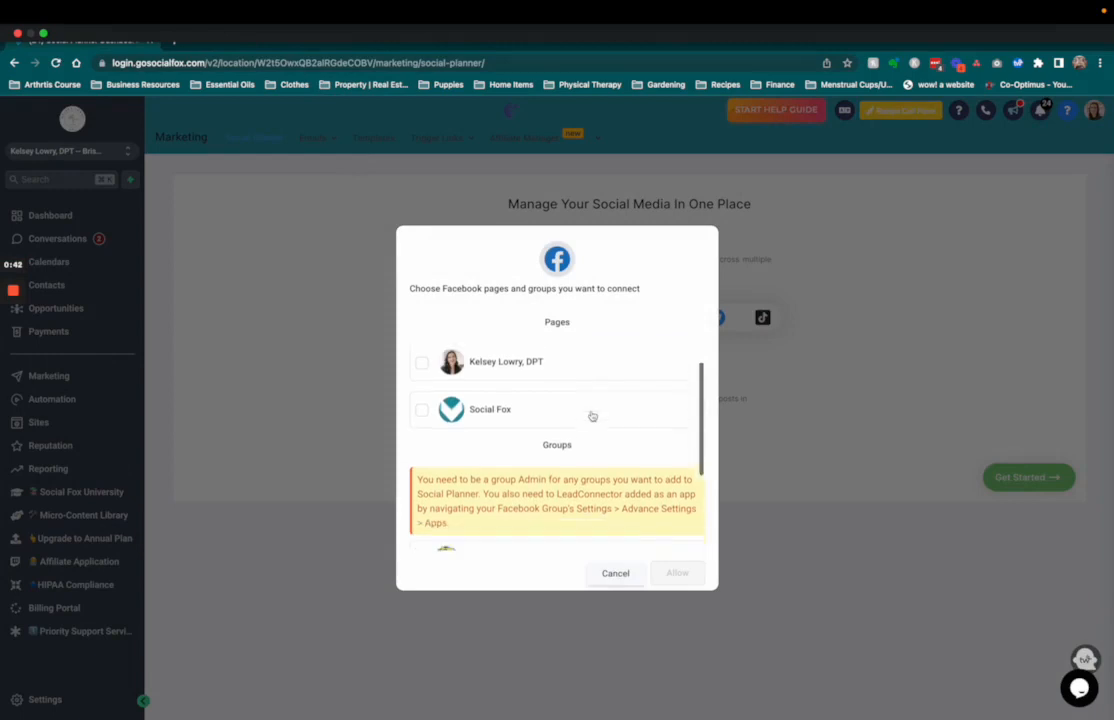
{"action": "scroll", "coordinate": [591, 416], "scroll_direction": "up", "scroll_amount": 2}
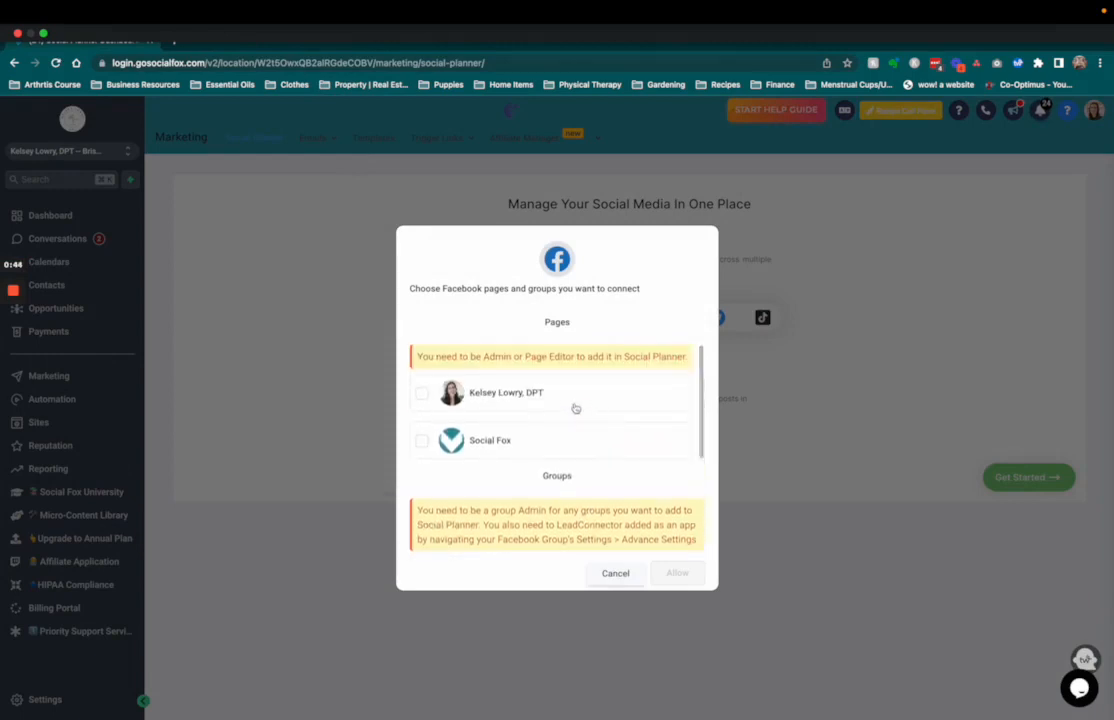
{"action": "left_click", "coordinate": [421, 393]}
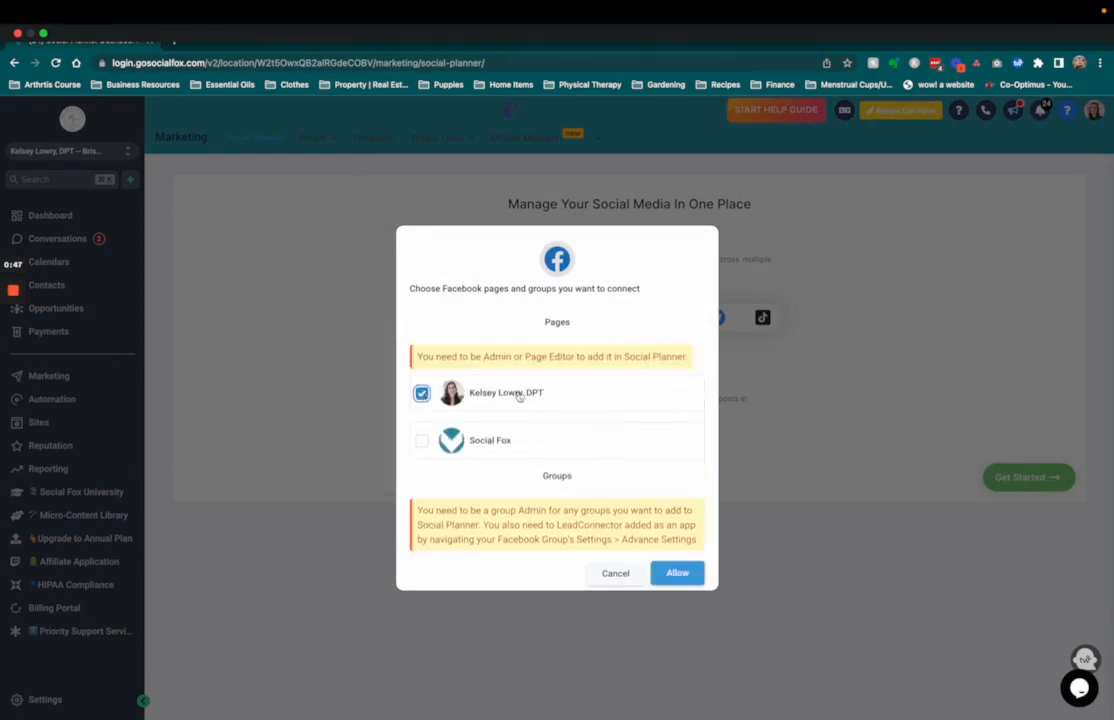
Add the LeadConnector app to the Natural Essential Oil Circle group on Facebook, searching the group apps for "lead".
{"action": "scroll", "coordinate": [624, 414], "scroll_direction": "down", "scroll_amount": 2}
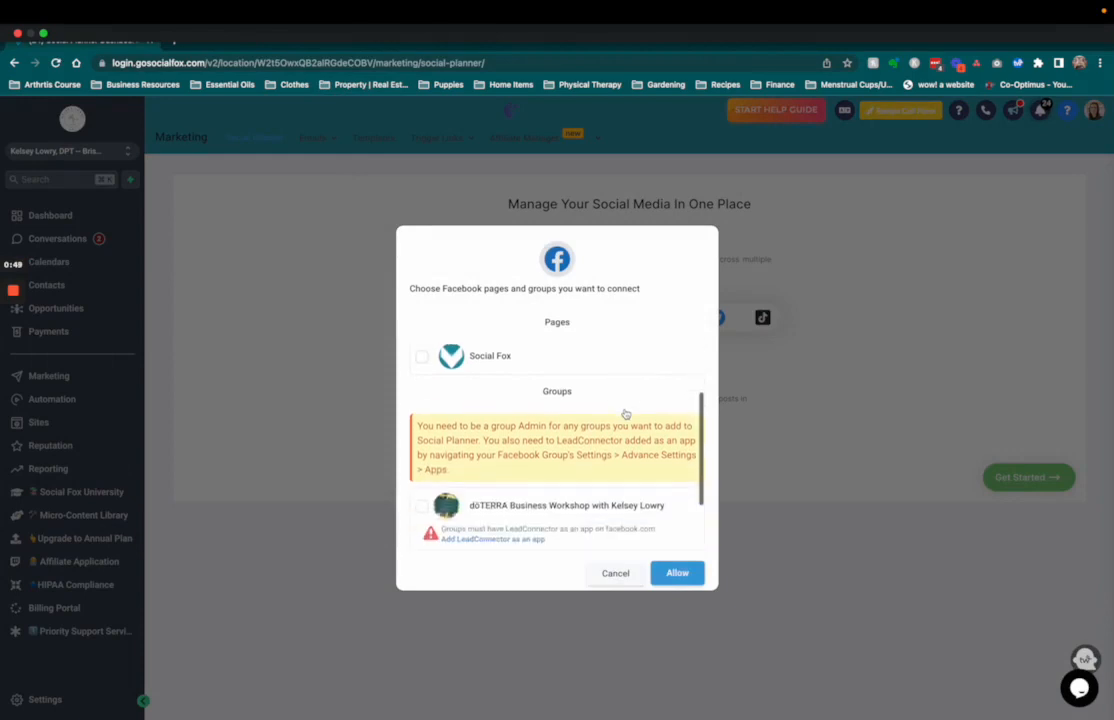
{"action": "scroll", "coordinate": [625, 413], "scroll_direction": "down", "scroll_amount": 3}
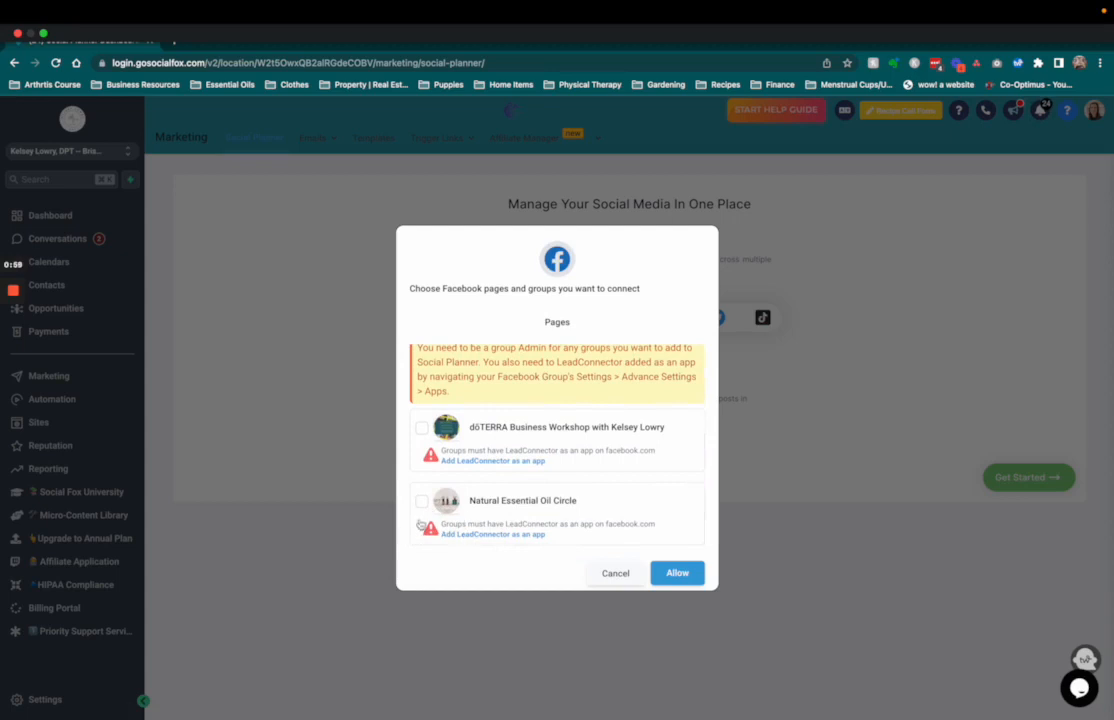
{"action": "left_click", "coordinate": [493, 535]}
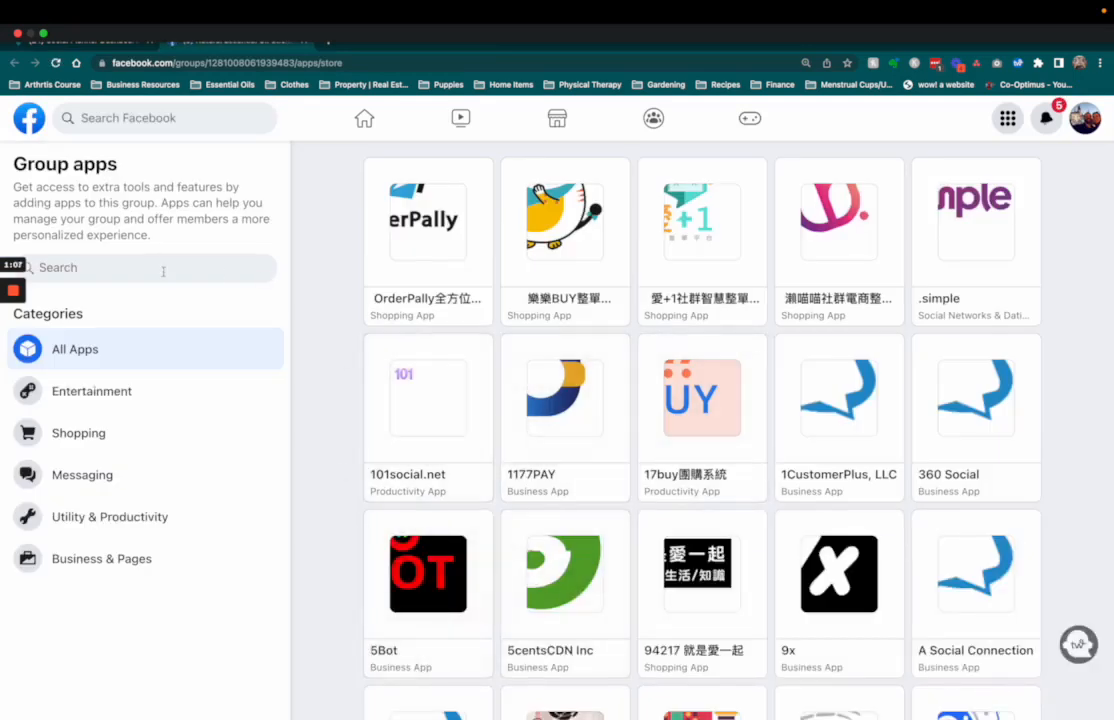
{"action": "left_click", "coordinate": [84, 267]}
{"action": "type", "text": "lead"}
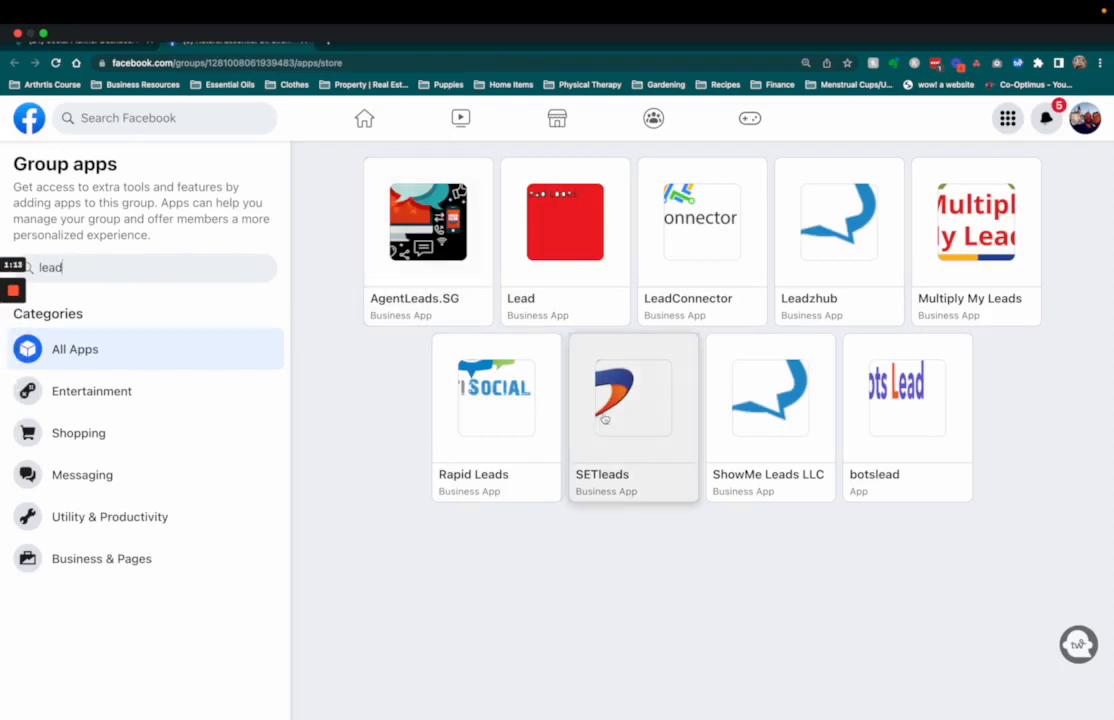
{"action": "left_click", "coordinate": [690, 297]}
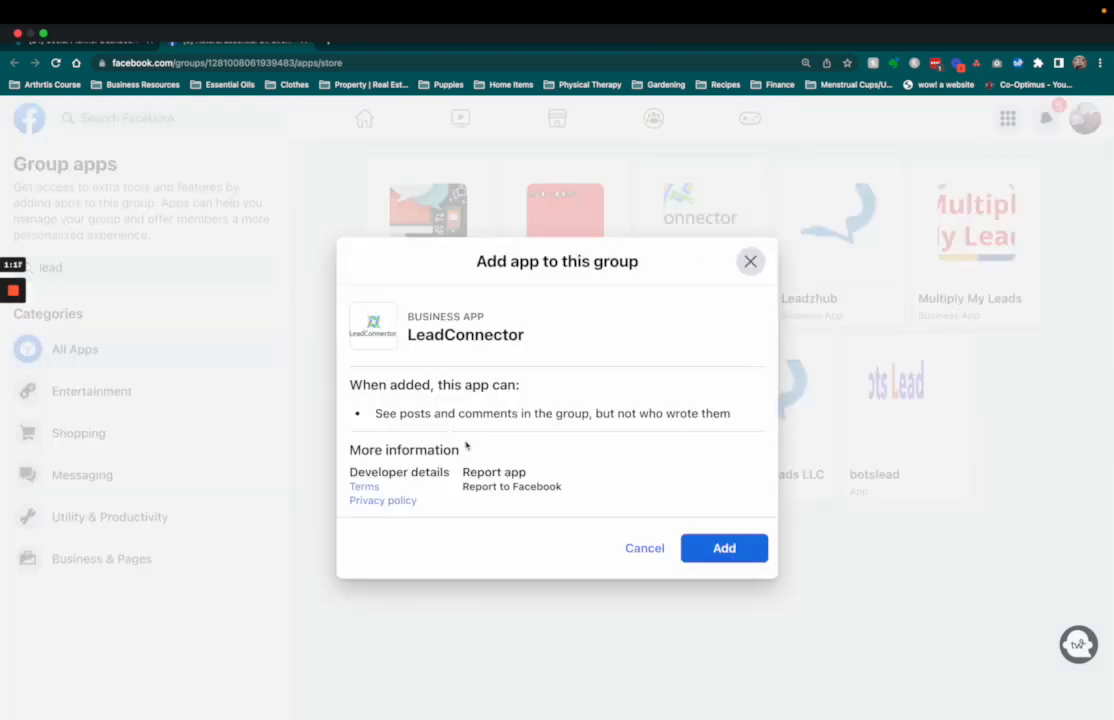
{"action": "left_click", "coordinate": [712, 549]}
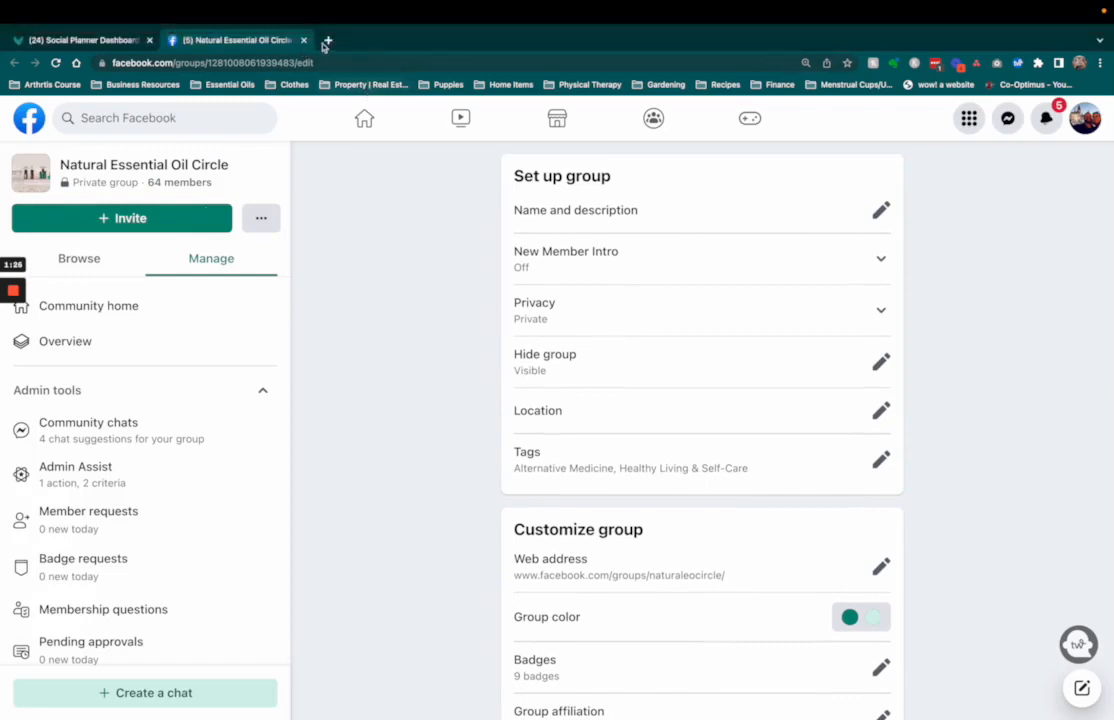
Return to the Facebook connection dialog, include the Natural Essential Oil Circle group, and allow the selected page and group.
{"action": "left_click", "coordinate": [306, 41]}
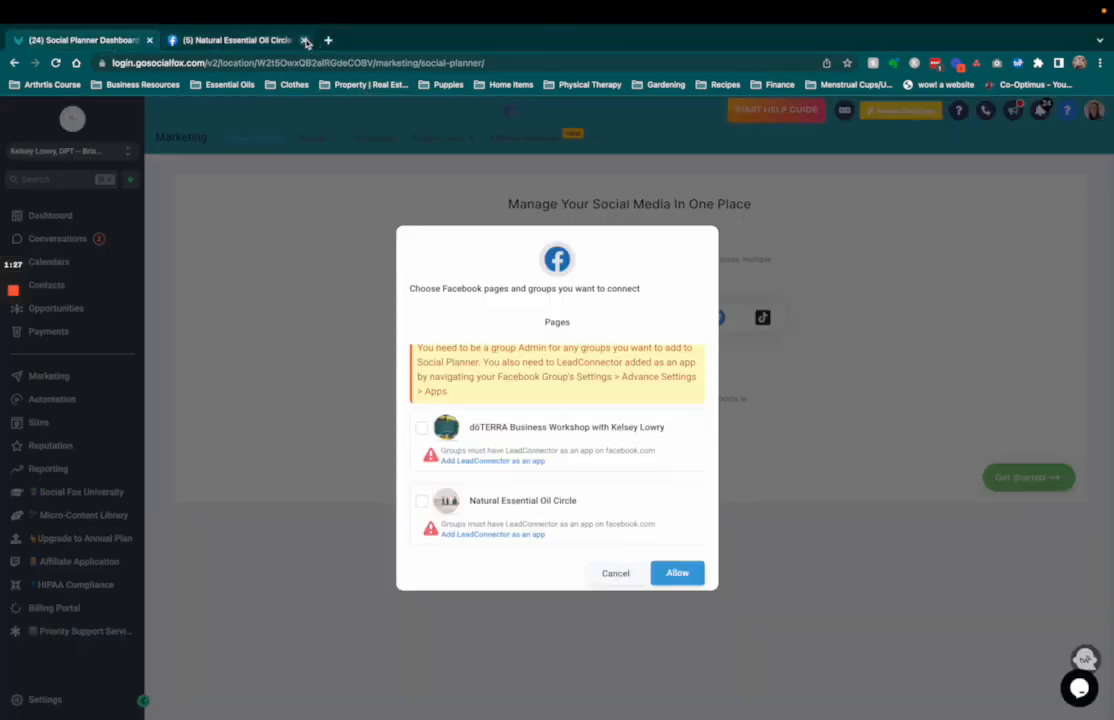
{"action": "left_click", "coordinate": [421, 501]}
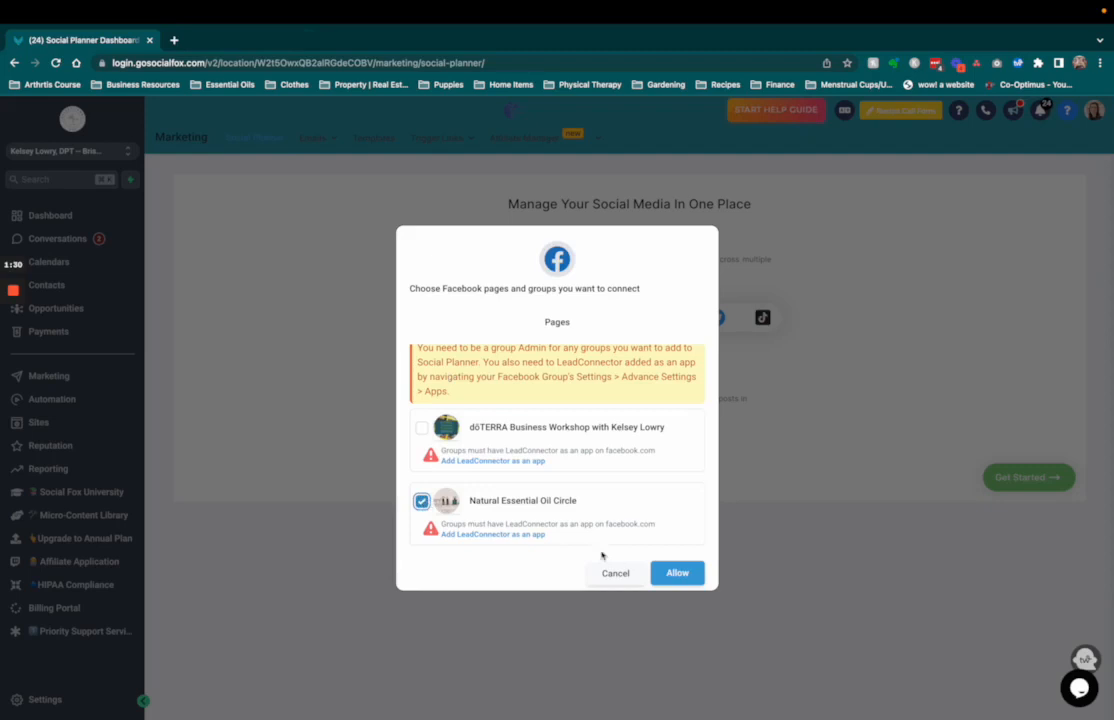
{"action": "left_click", "coordinate": [672, 575]}
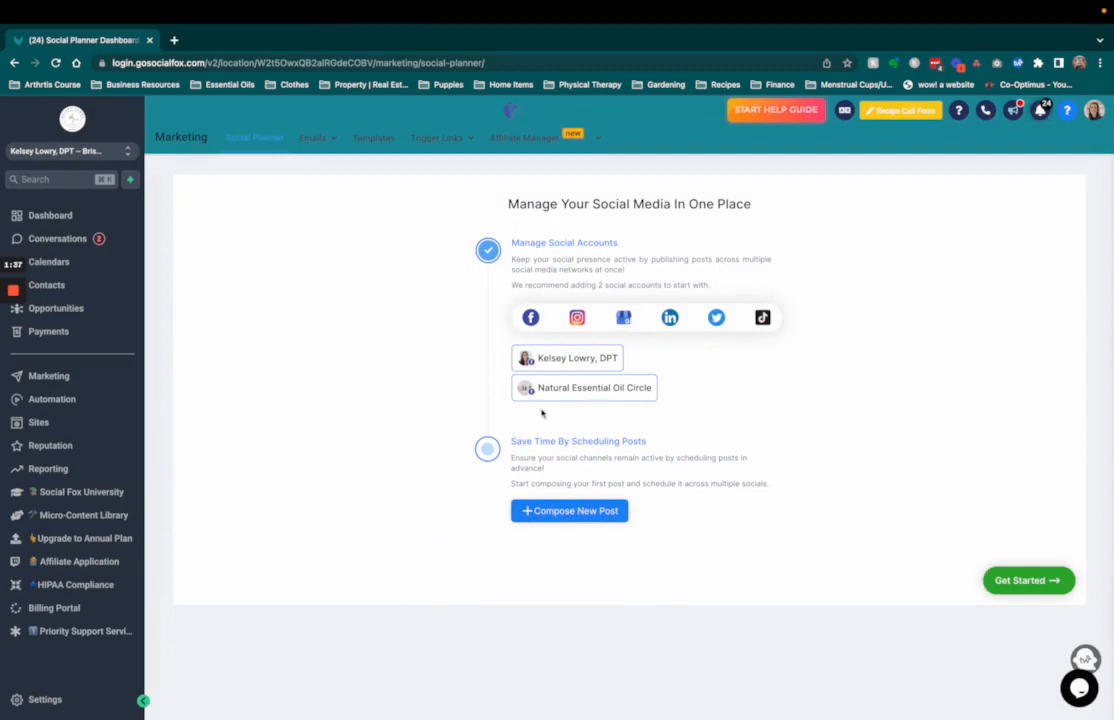
Start the Instagram connection through the current Facebook login and exclude the gosocialfox business account from LeadConnector access.
{"action": "left_click", "coordinate": [578, 319]}
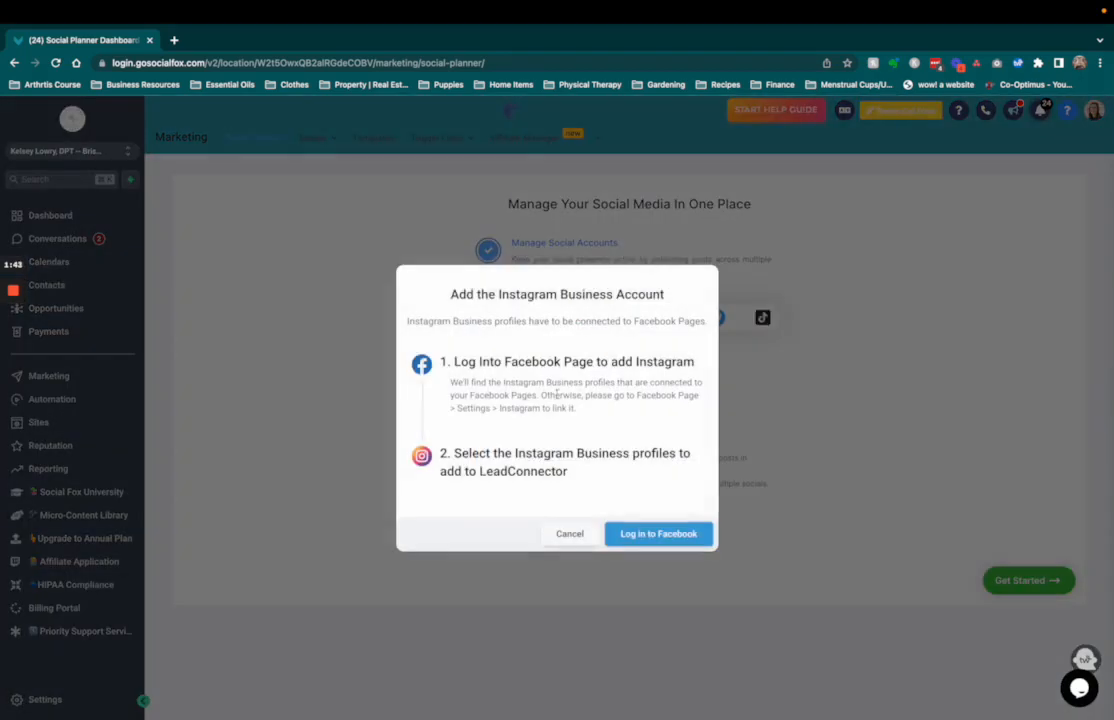
{"action": "left_click", "coordinate": [655, 534]}
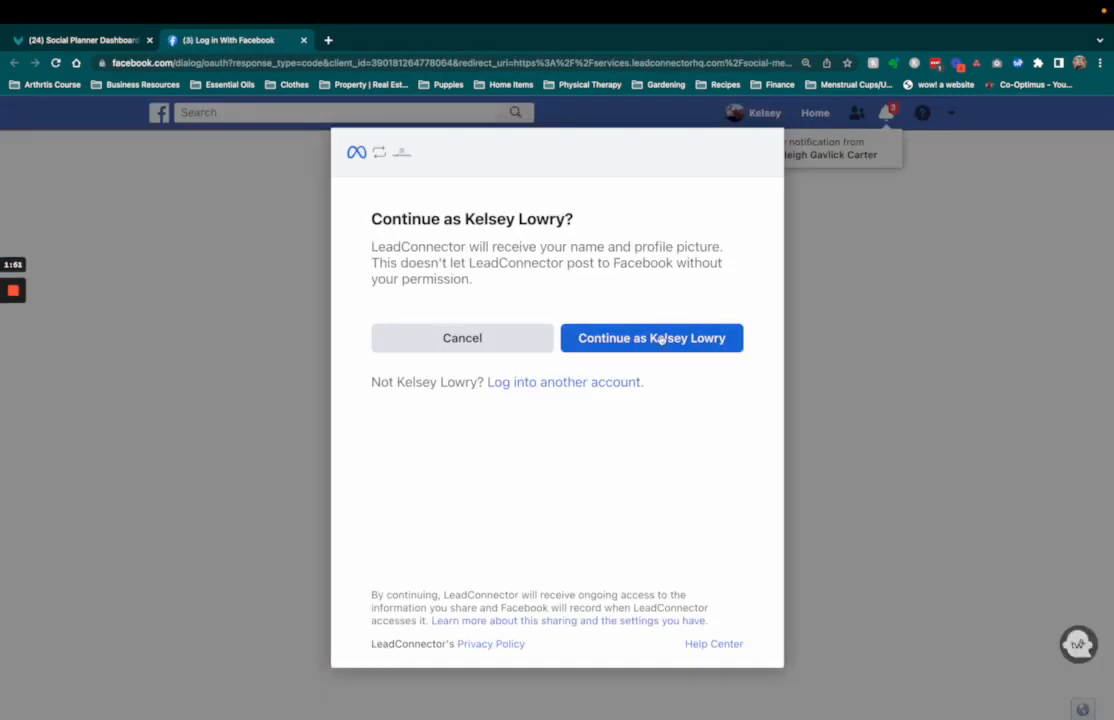
{"action": "left_click", "coordinate": [660, 340]}
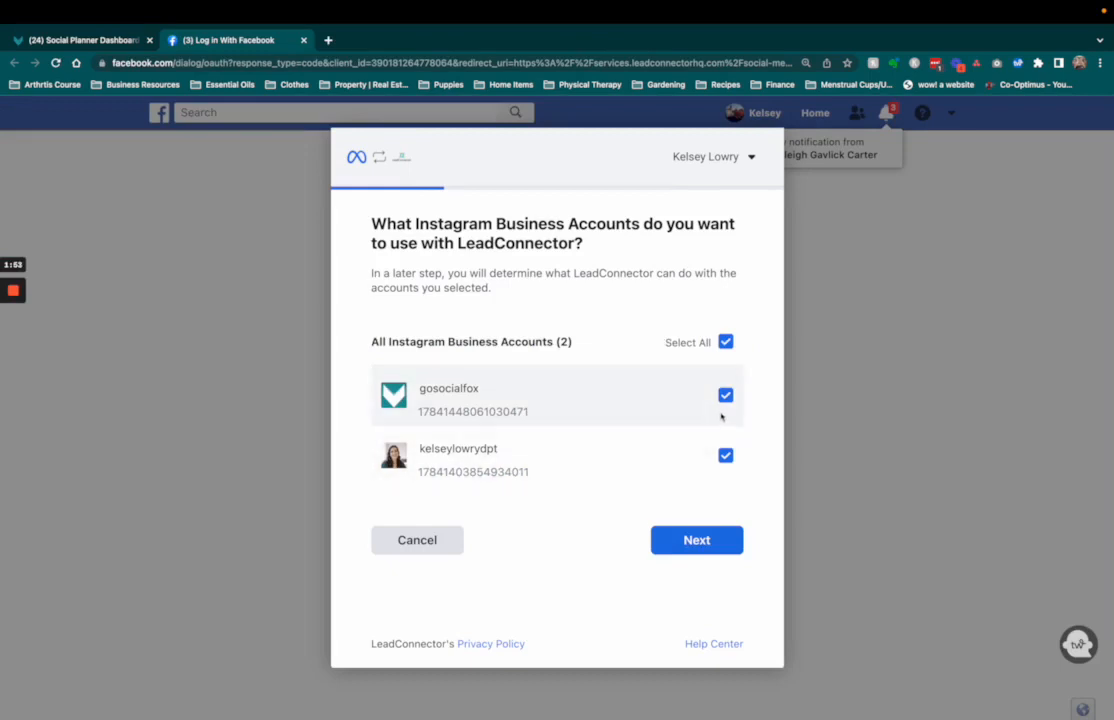
{"action": "left_click", "coordinate": [725, 397]}
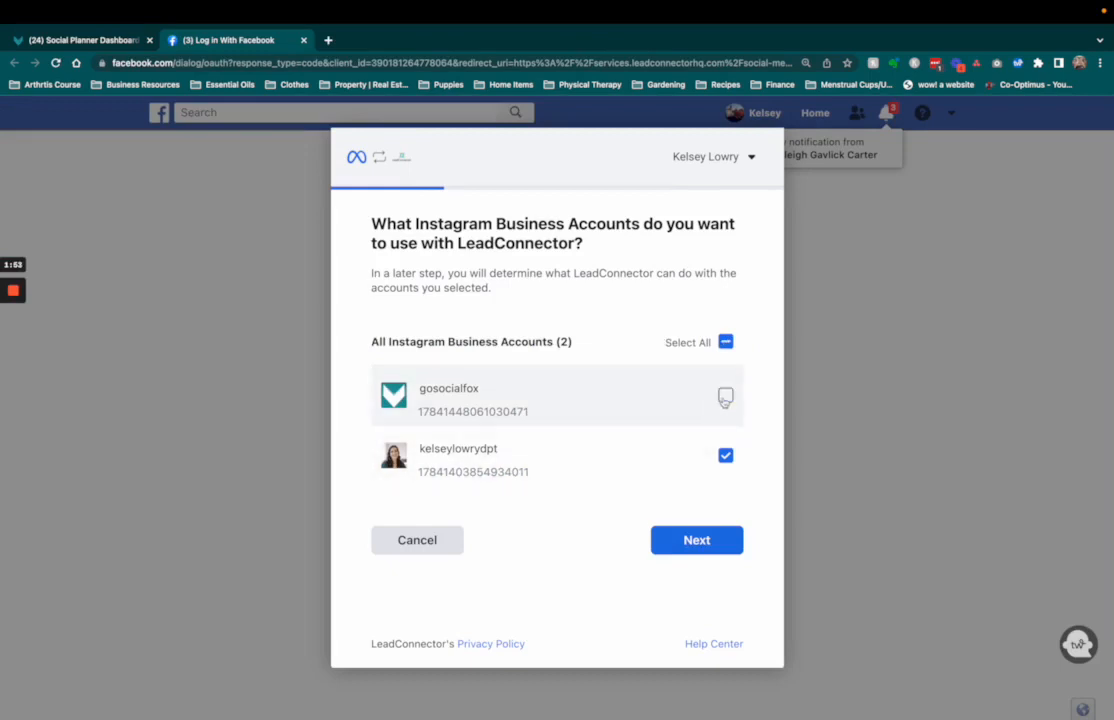
{"action": "left_click", "coordinate": [697, 548]}
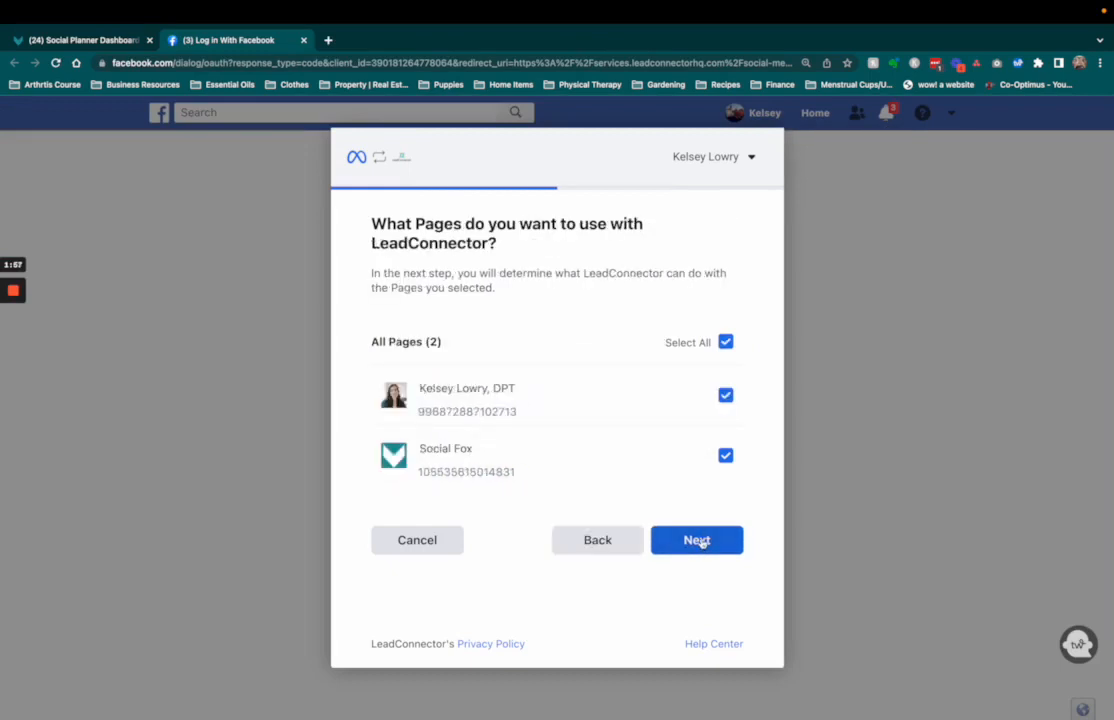
Exclude the Social Fox page from LeadConnector access and approve all the listed permissions to finish the Facebook authorization.
{"action": "left_click", "coordinate": [725, 455]}
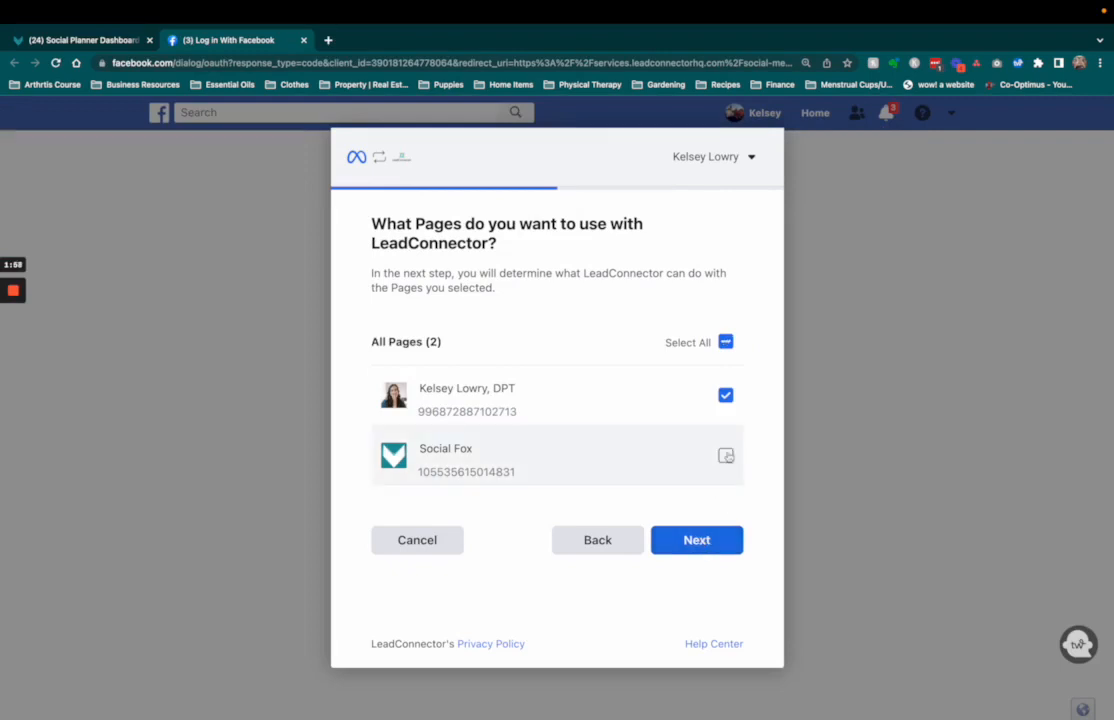
{"action": "left_click", "coordinate": [695, 541]}
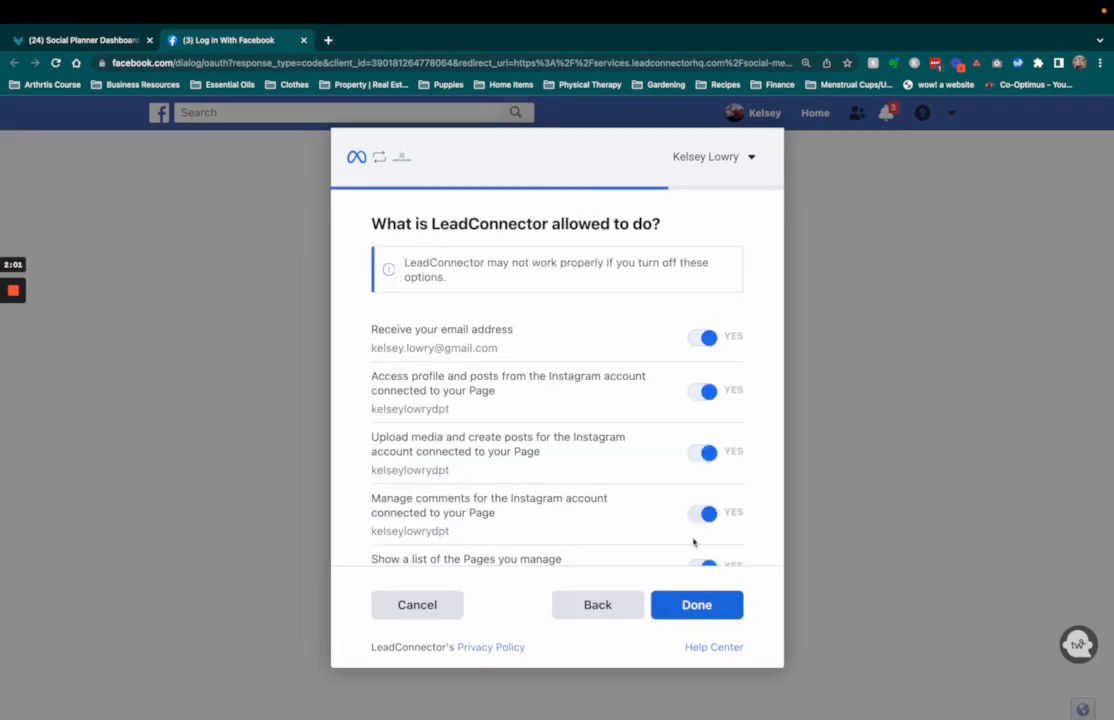
{"action": "scroll", "coordinate": [666, 450], "scroll_direction": "down", "scroll_amount": 2}
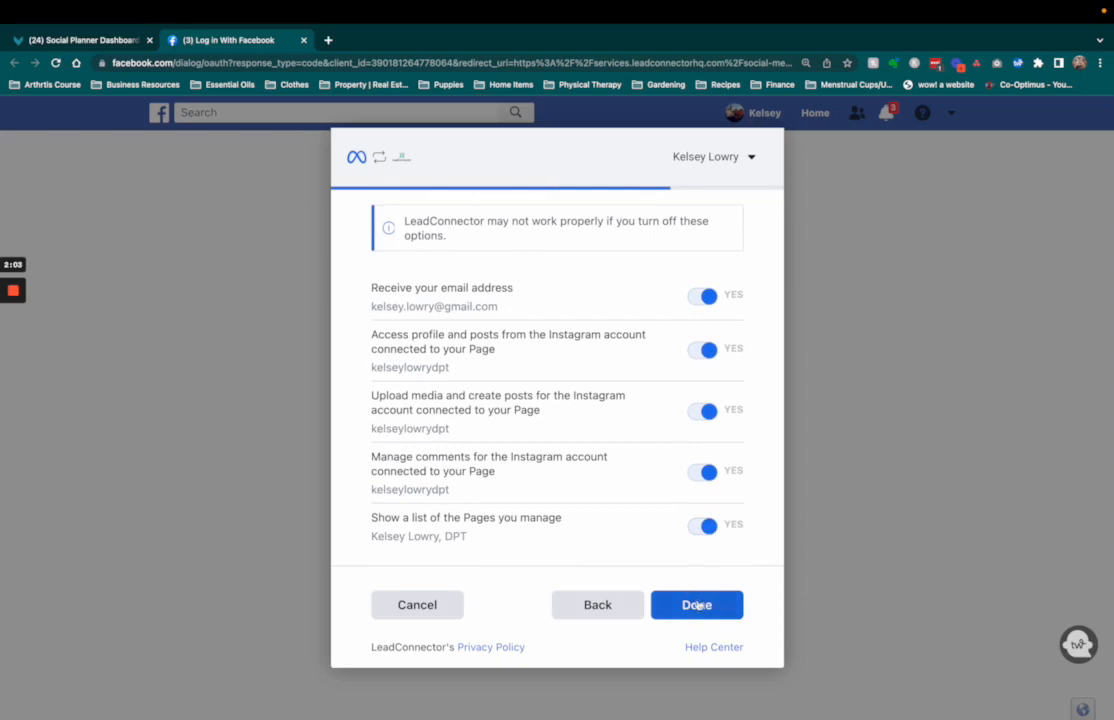
{"action": "scroll", "coordinate": [650, 438], "scroll_direction": "up", "scroll_amount": 2}
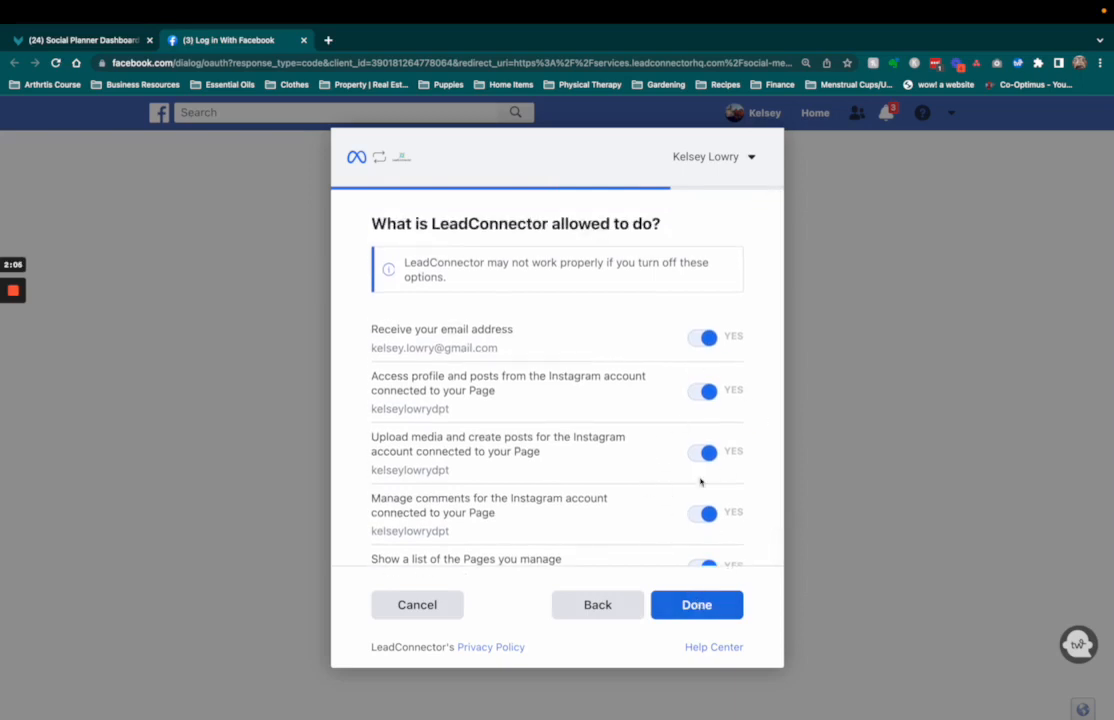
{"action": "left_click", "coordinate": [692, 606]}
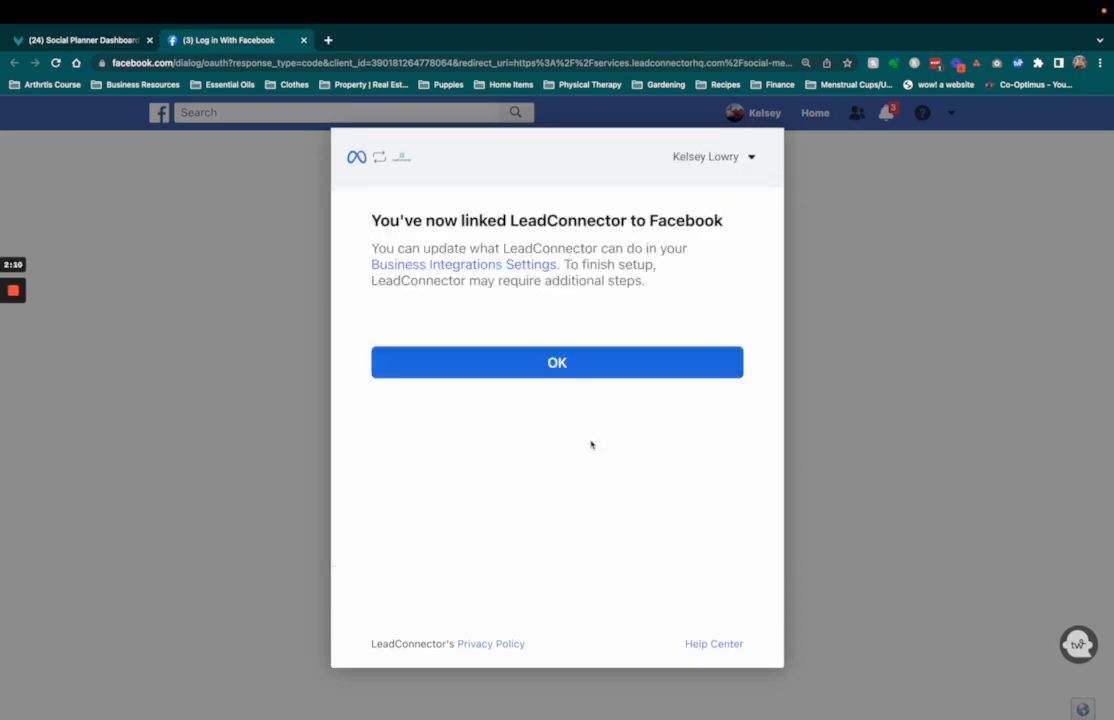
{"action": "left_click", "coordinate": [557, 366]}
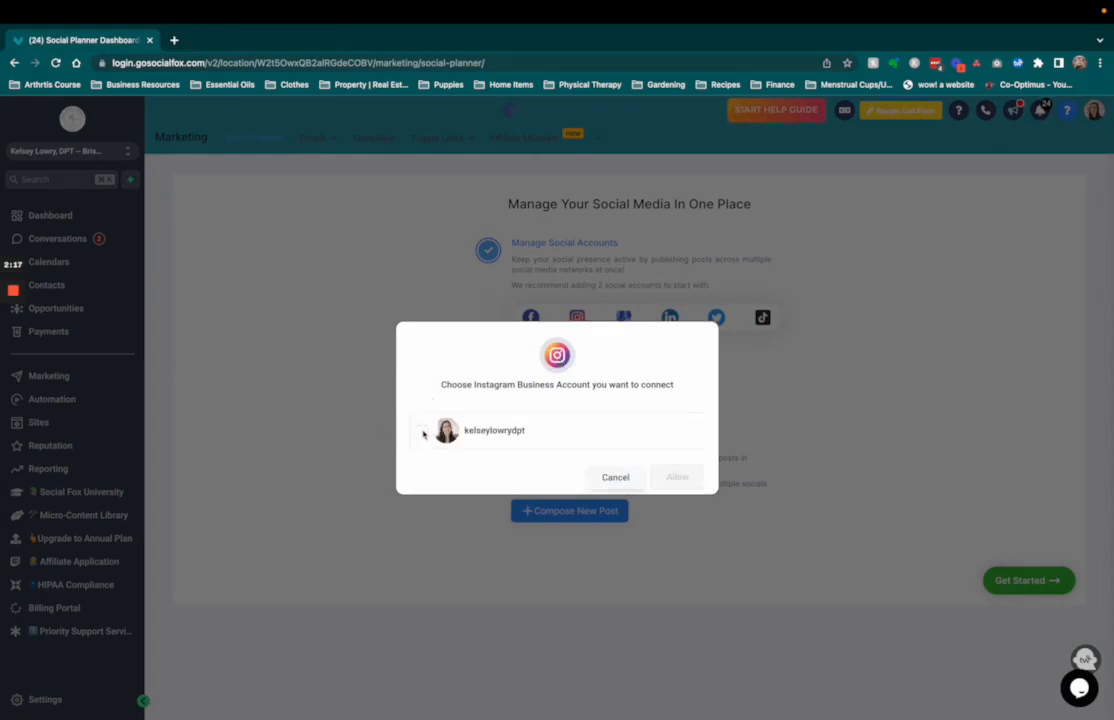
Connect the owner's Instagram business account and continue to the Social Planner overview.
{"action": "left_click", "coordinate": [421, 431]}
{"action": "left_click", "coordinate": [677, 479]}
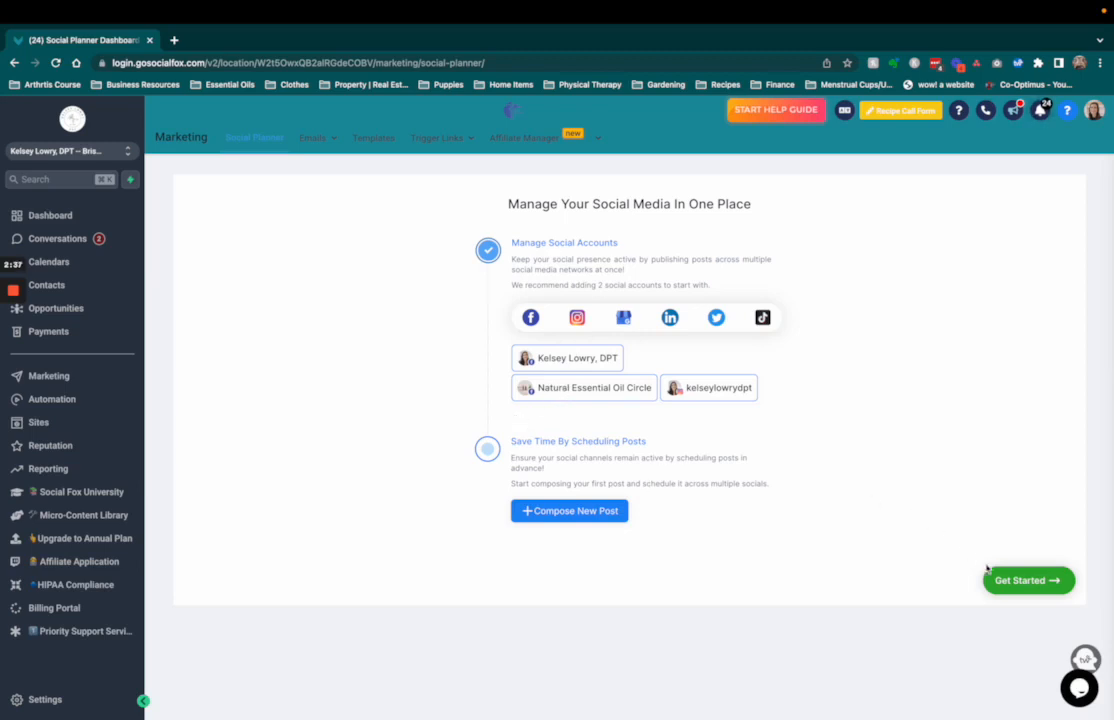
{"action": "left_click", "coordinate": [1036, 582]}
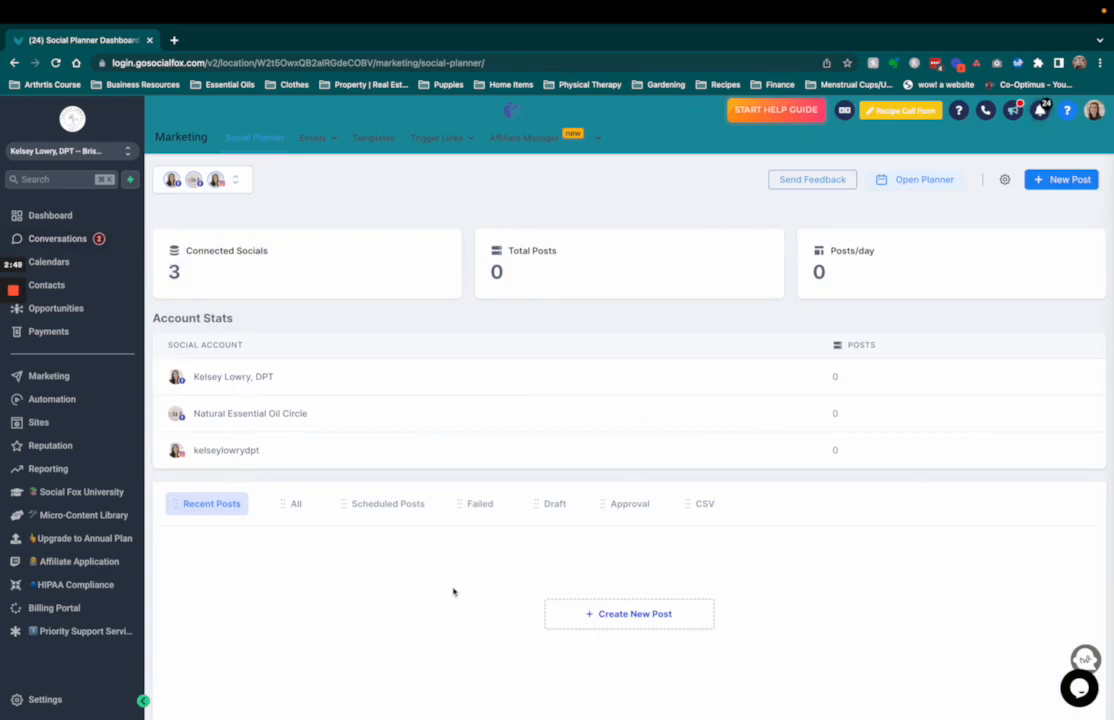
Start a new post import from CSV and download the sample file.
{"action": "scroll", "coordinate": [453, 592], "scroll_direction": "down", "scroll_amount": 1}
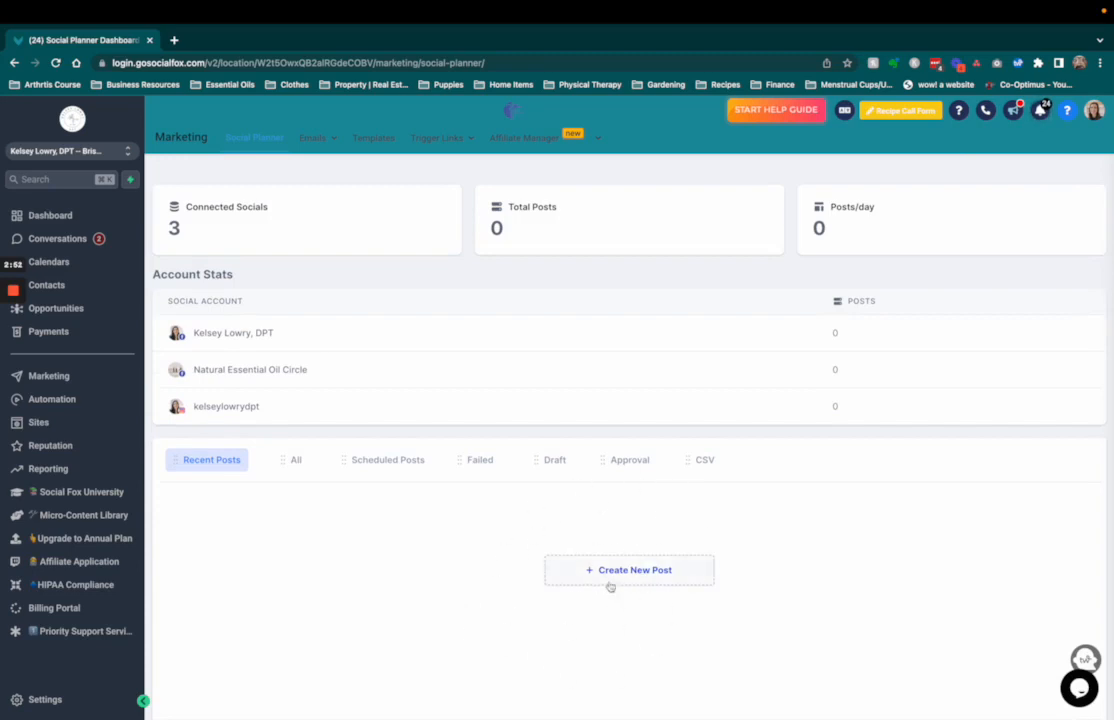
{"action": "scroll", "coordinate": [620, 571], "scroll_direction": "up", "scroll_amount": 1}
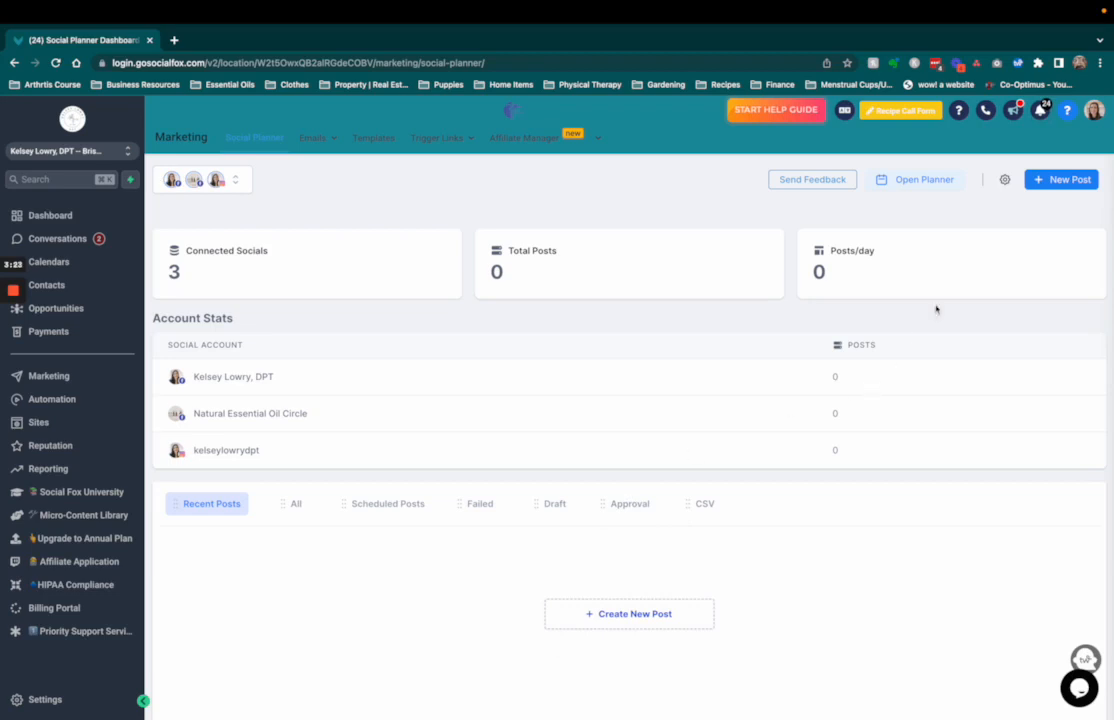
{"action": "left_click", "coordinate": [1041, 185]}
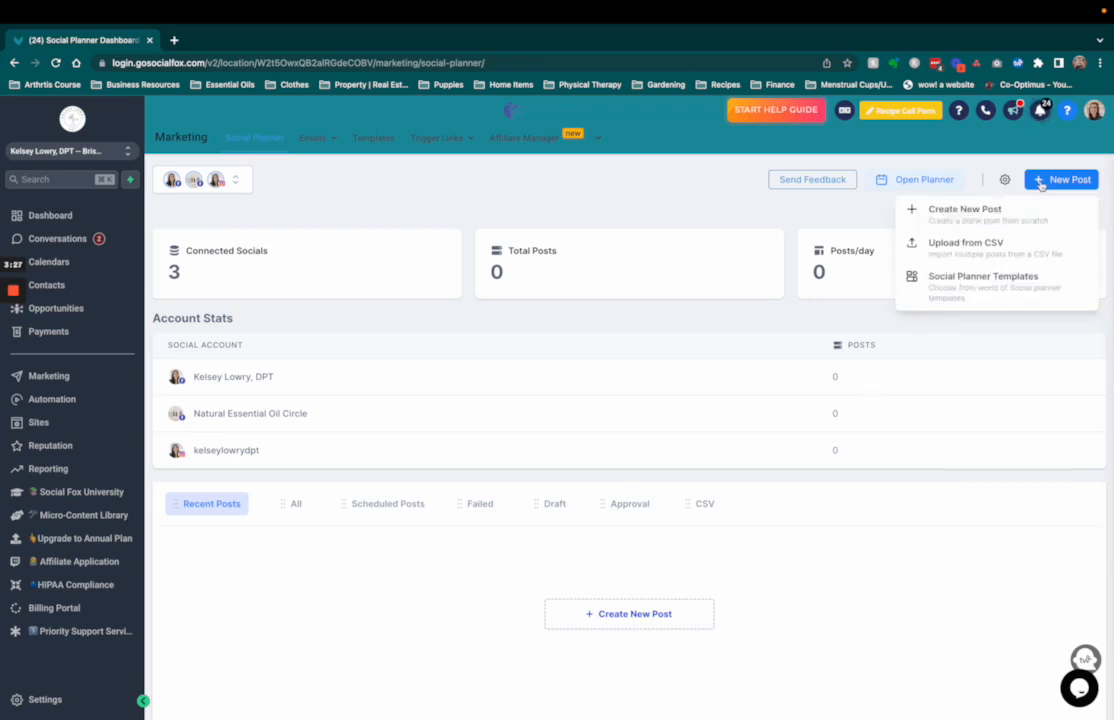
{"action": "left_click", "coordinate": [975, 248]}
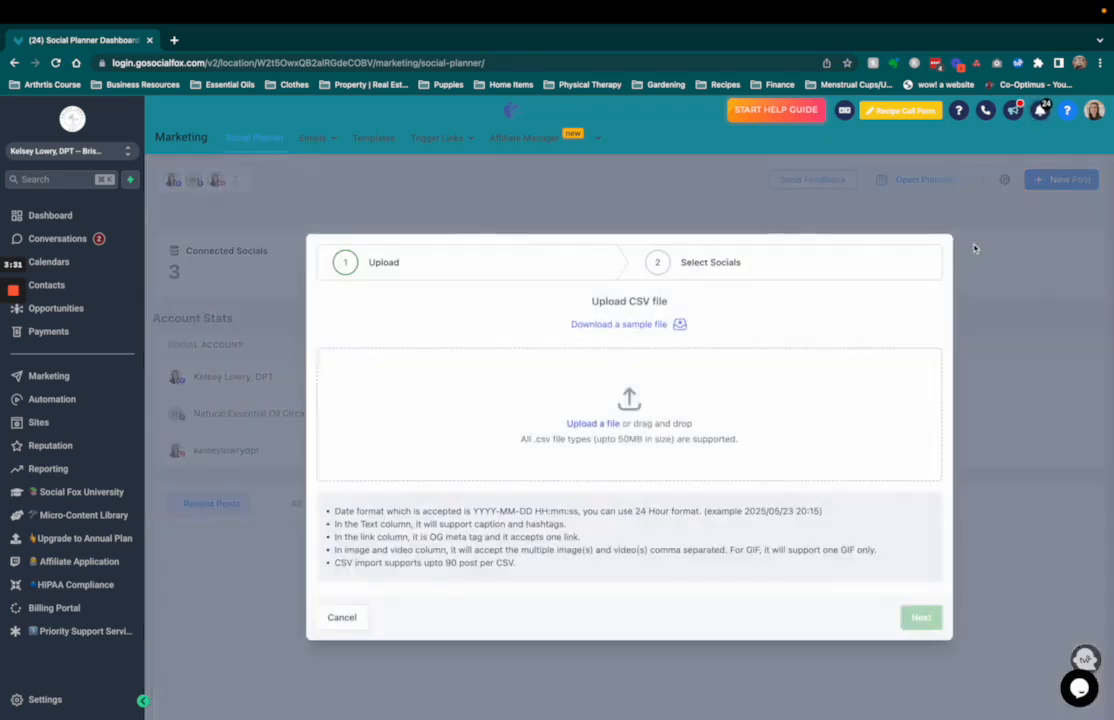
{"action": "left_click", "coordinate": [628, 325]}
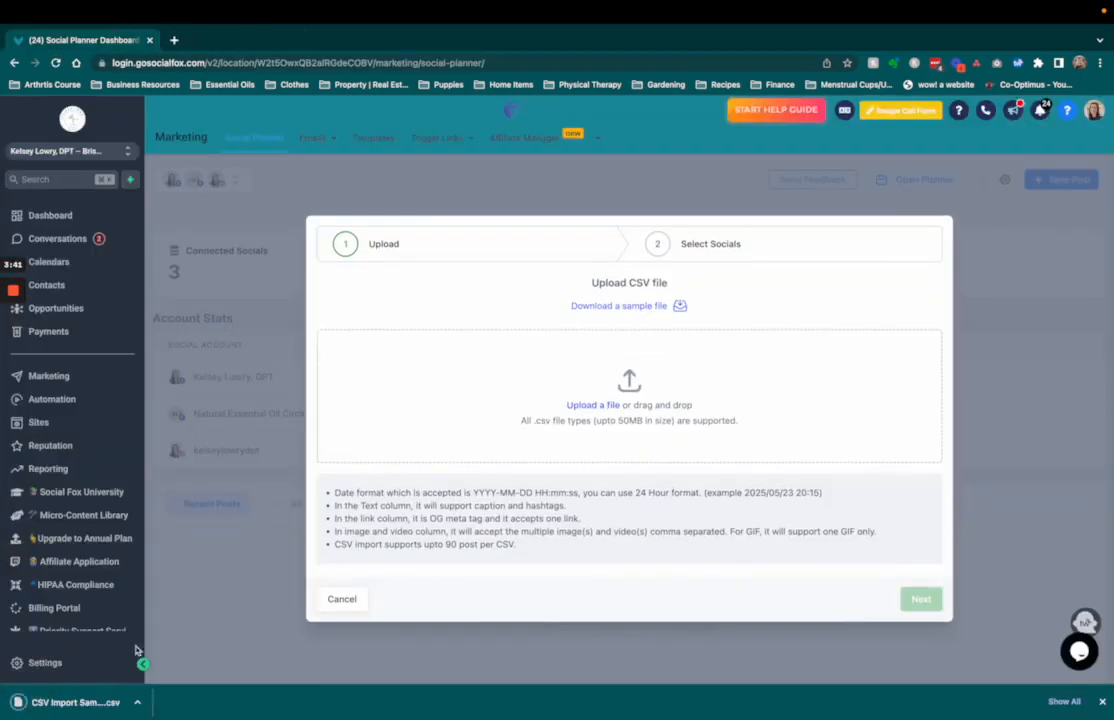
Open the downloaded CSV Import Sample file in Numbers and decline the app update.
{"action": "right_click", "coordinate": [76, 710]}
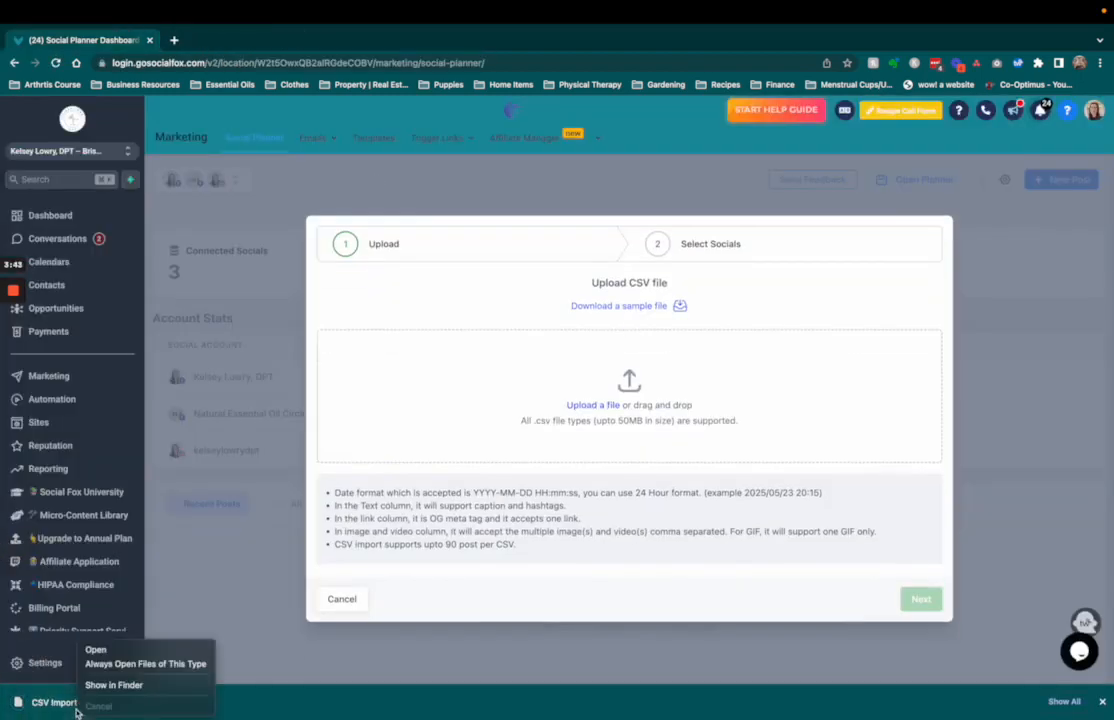
{"action": "left_click", "coordinate": [110, 652]}
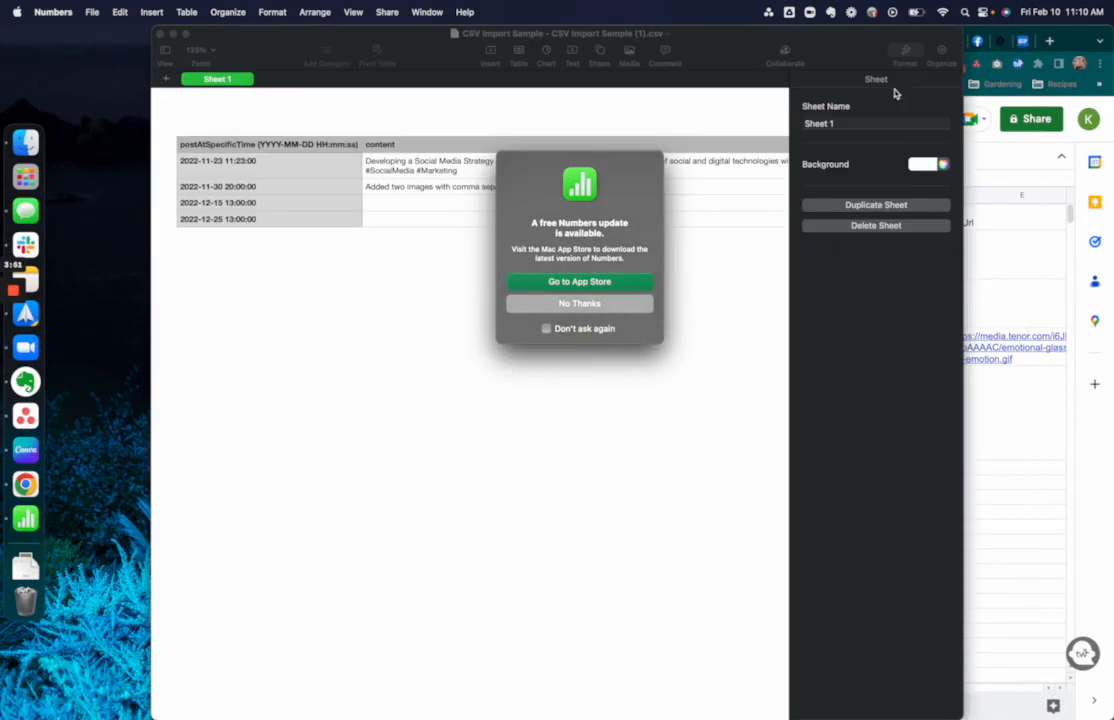
{"action": "left_click", "coordinate": [566, 307]}
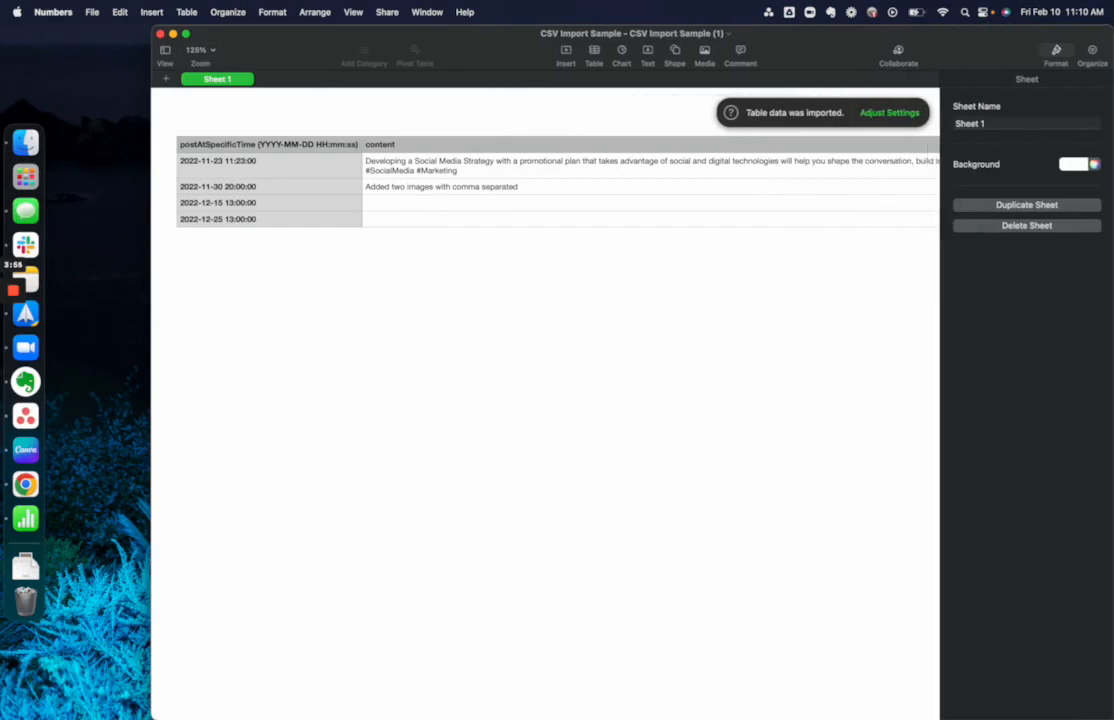
Widen the spreadsheet window and examine the postAtSpecificTime and content columns of the CSV sample.
{"action": "left_click_drag", "start_coordinate": [155, 26], "coordinate": [3, 5]}
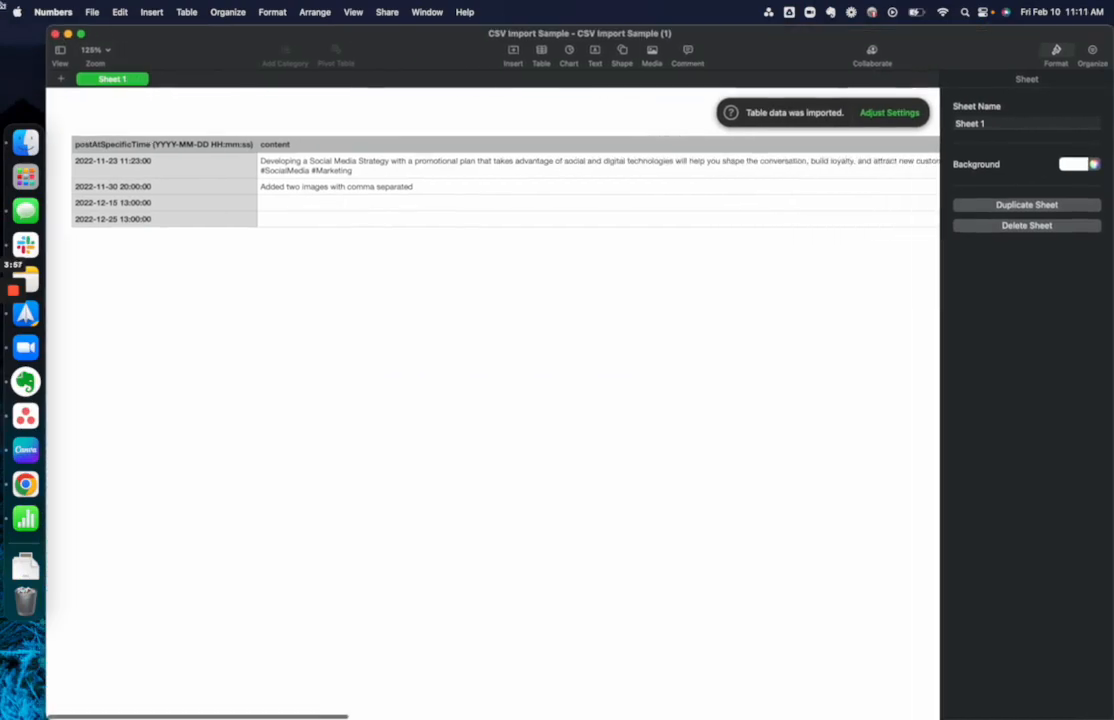
{"action": "scroll", "coordinate": [669, 224], "scroll_direction": "right", "scroll_amount": 3}
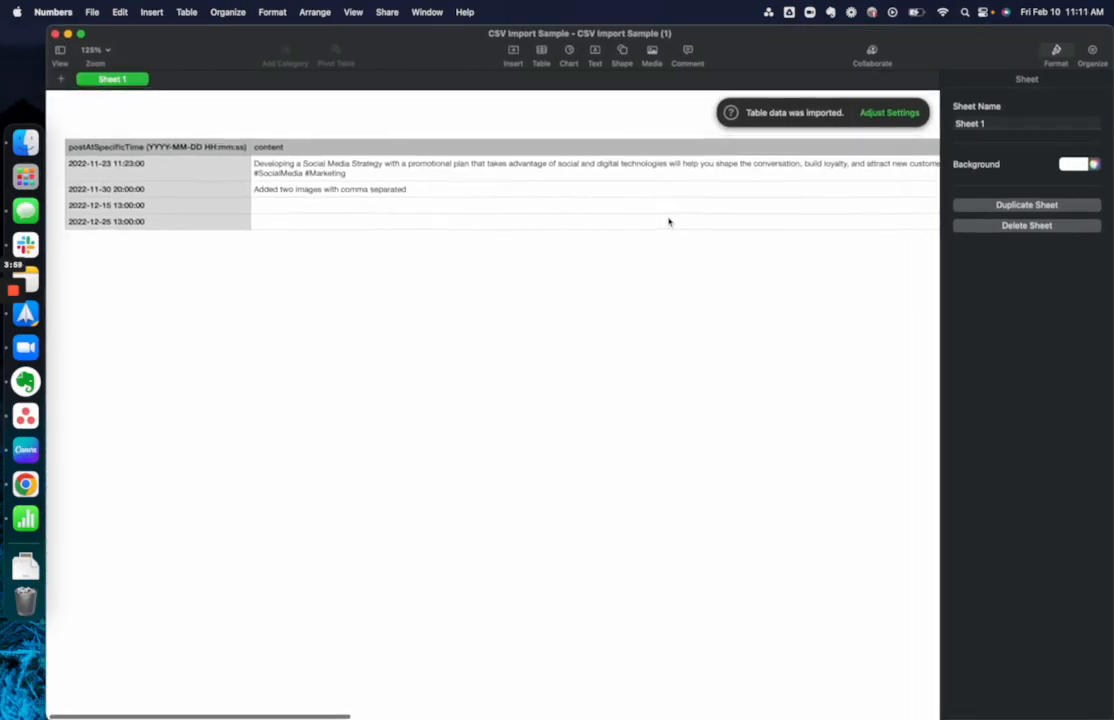
{"action": "scroll", "coordinate": [669, 222], "scroll_direction": "left", "scroll_amount": 2}
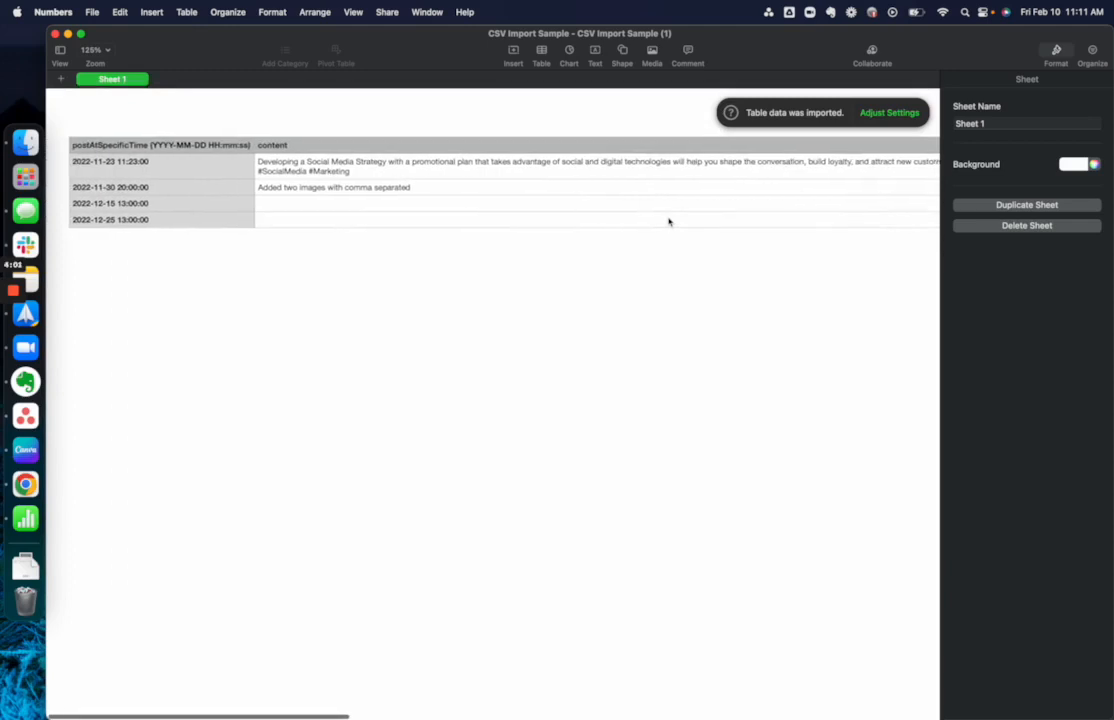
{"action": "scroll", "coordinate": [669, 222], "scroll_direction": "right", "scroll_amount": 5}
{"action": "scroll", "coordinate": [669, 222], "scroll_direction": "right", "scroll_amount": 10}
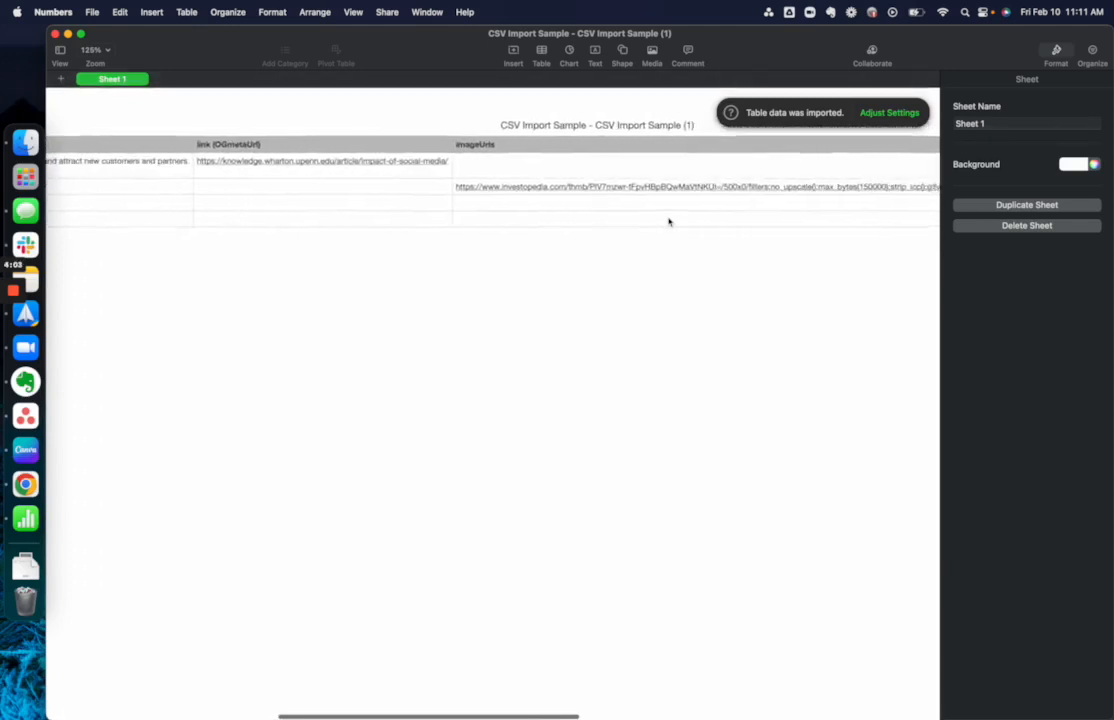
{"action": "scroll", "coordinate": [669, 222], "scroll_direction": "left", "scroll_amount": 15}
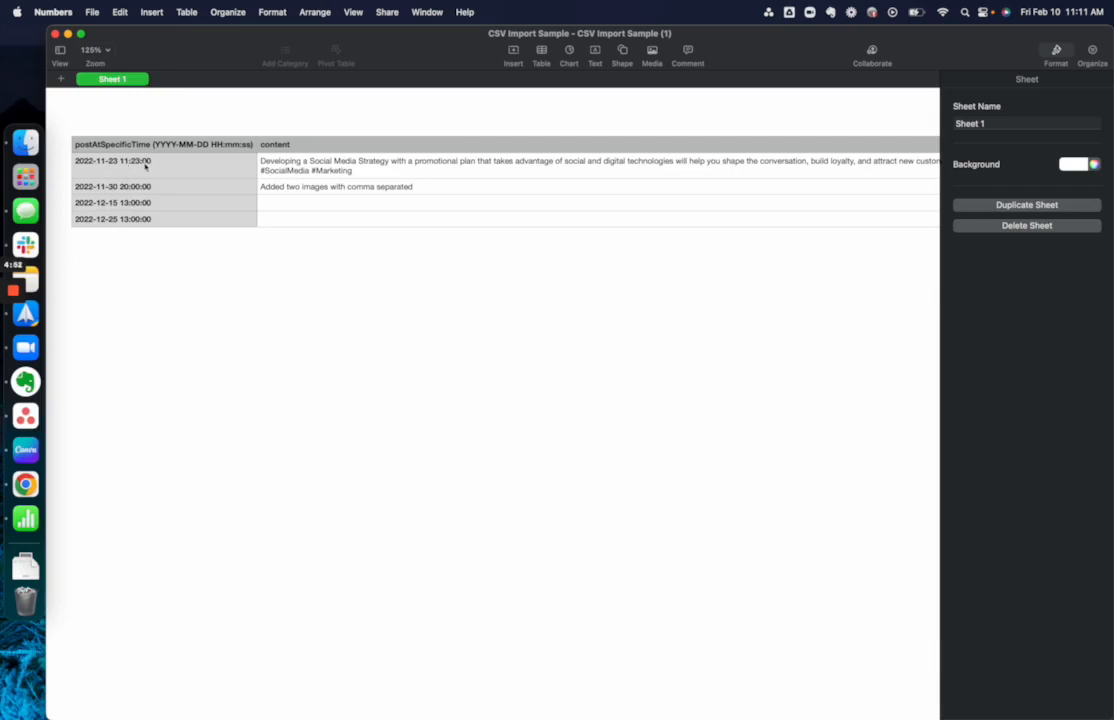
{"action": "scroll", "coordinate": [514, 241], "scroll_direction": "right", "scroll_amount": 5}
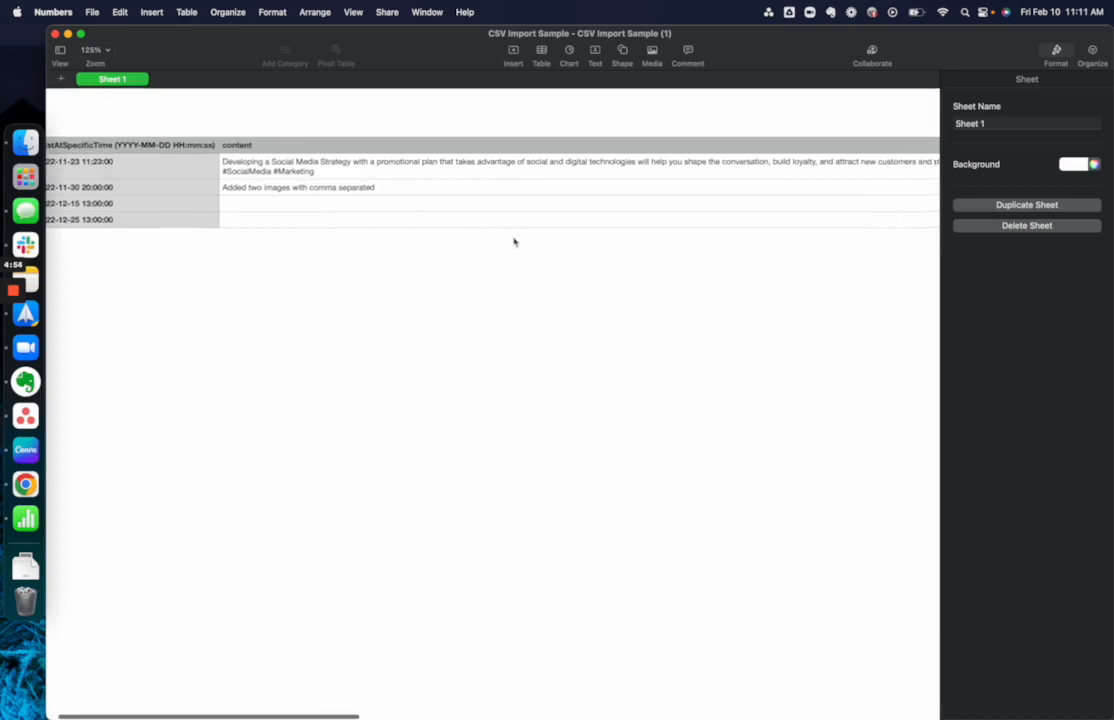
{"action": "scroll", "coordinate": [514, 241], "scroll_direction": "right", "scroll_amount": 1}
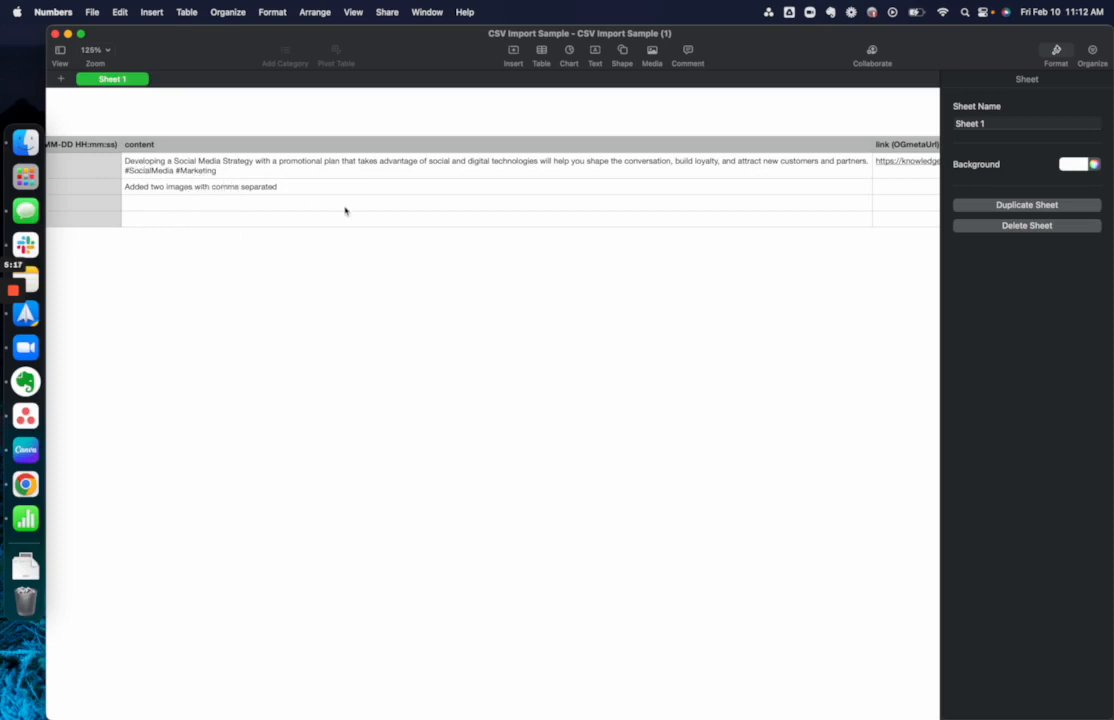
Examine how the link, imageUrls, gifUrl and videoUrls columns are filled in for the sample posts.
{"action": "scroll", "coordinate": [345, 210], "scroll_direction": "right", "scroll_amount": 10}
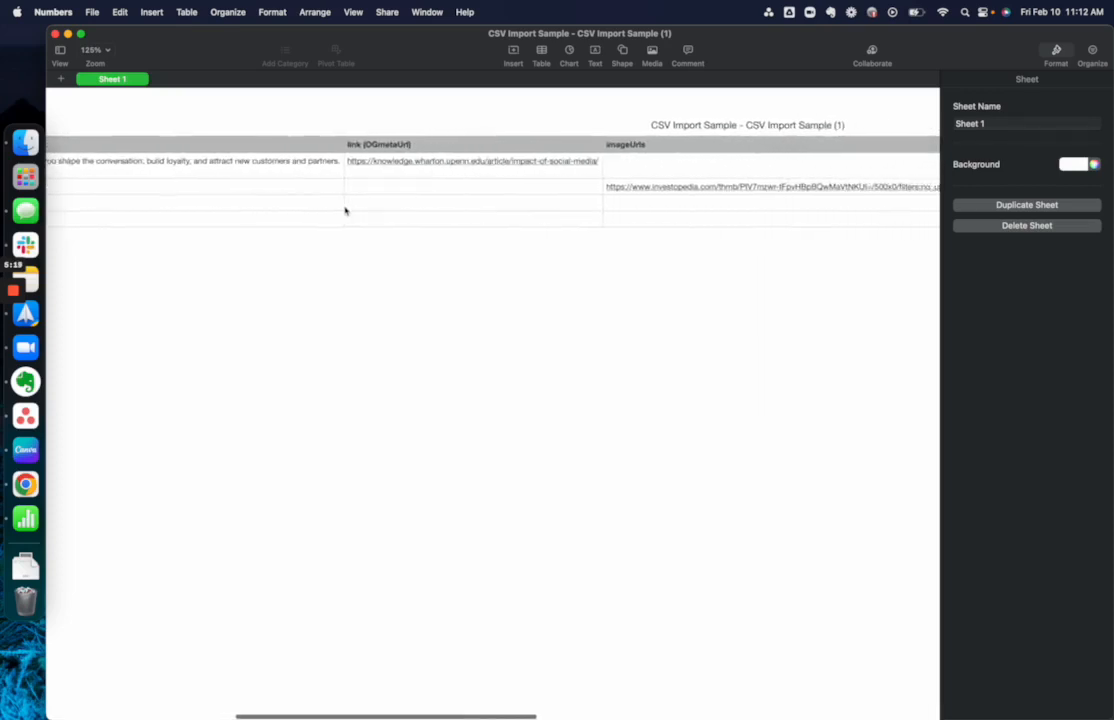
{"action": "scroll", "coordinate": [345, 210], "scroll_direction": "right", "scroll_amount": 5}
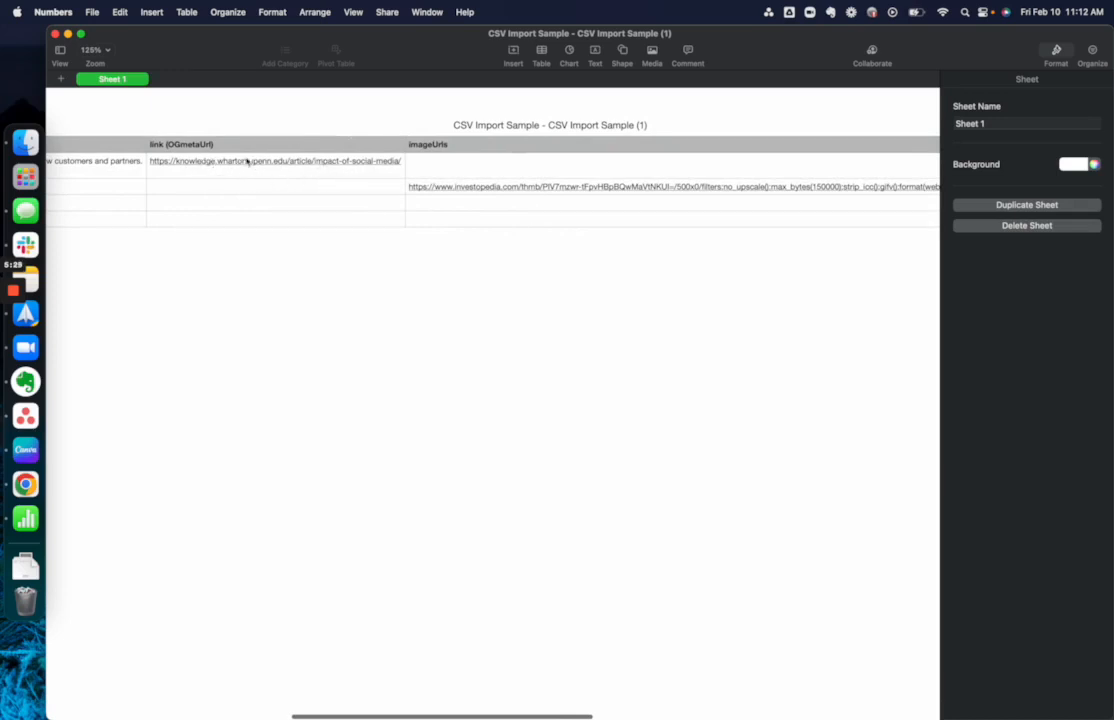
{"action": "scroll", "coordinate": [485, 224], "scroll_direction": "right", "scroll_amount": 3}
{"action": "scroll", "coordinate": [485, 224], "scroll_direction": "right", "scroll_amount": 5}
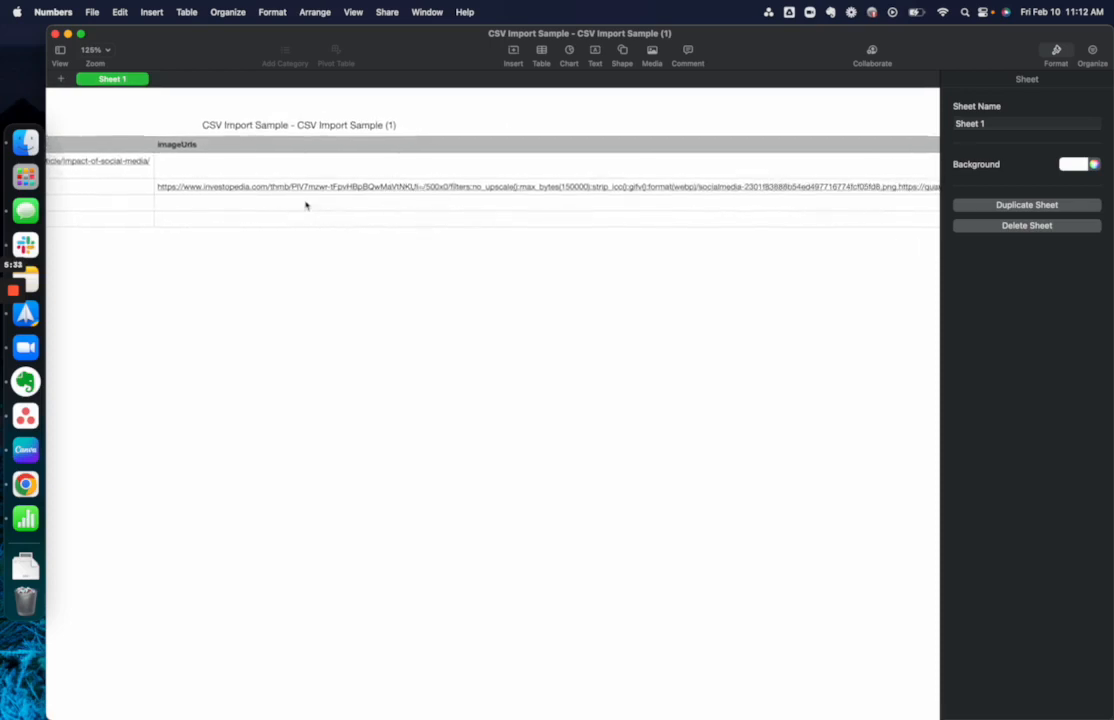
{"action": "scroll", "coordinate": [274, 203], "scroll_direction": "right", "scroll_amount": 3}
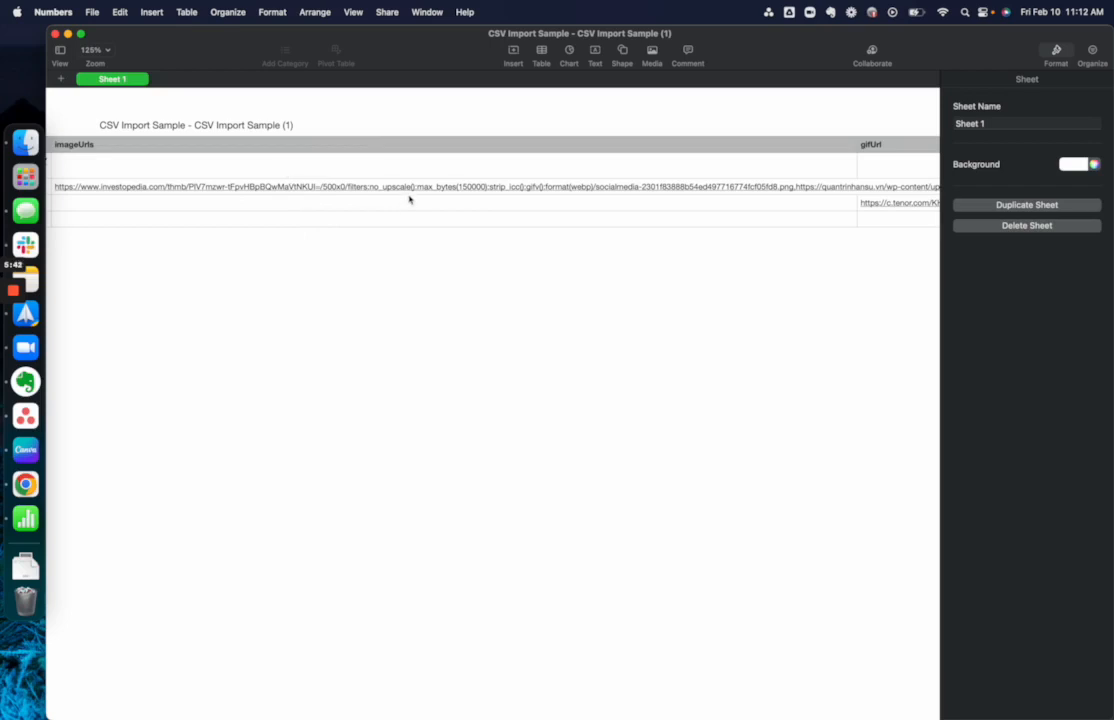
{"action": "scroll", "coordinate": [409, 199], "scroll_direction": "right", "scroll_amount": 10}
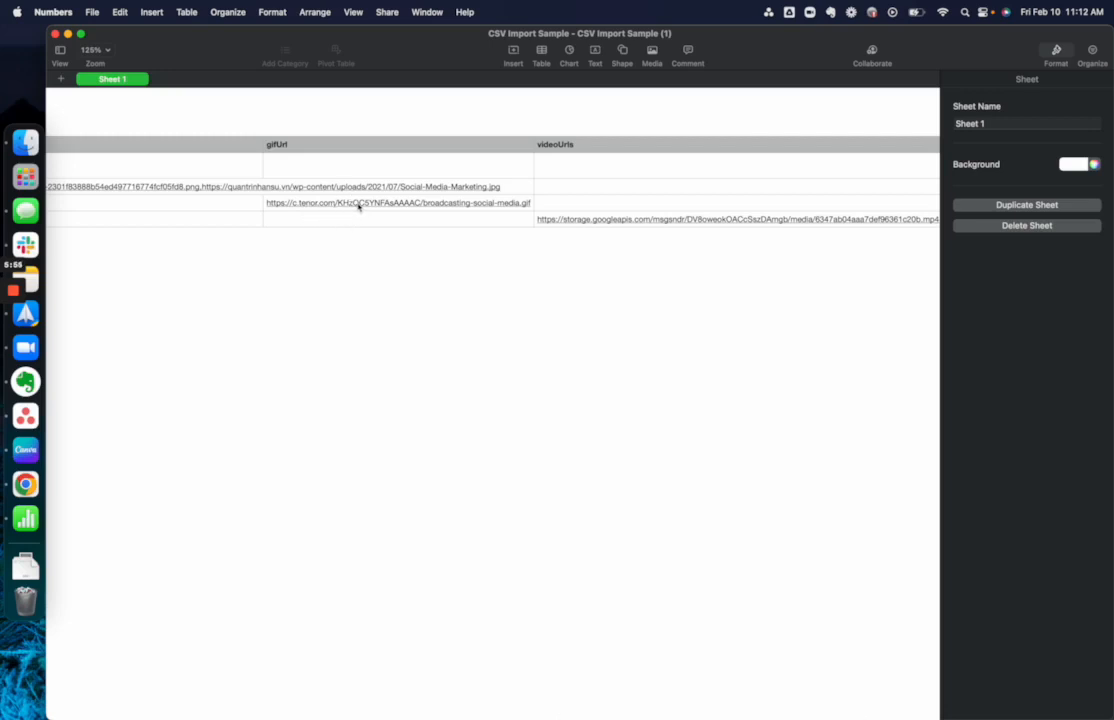
{"action": "scroll", "coordinate": [358, 205], "scroll_direction": "right", "scroll_amount": 5}
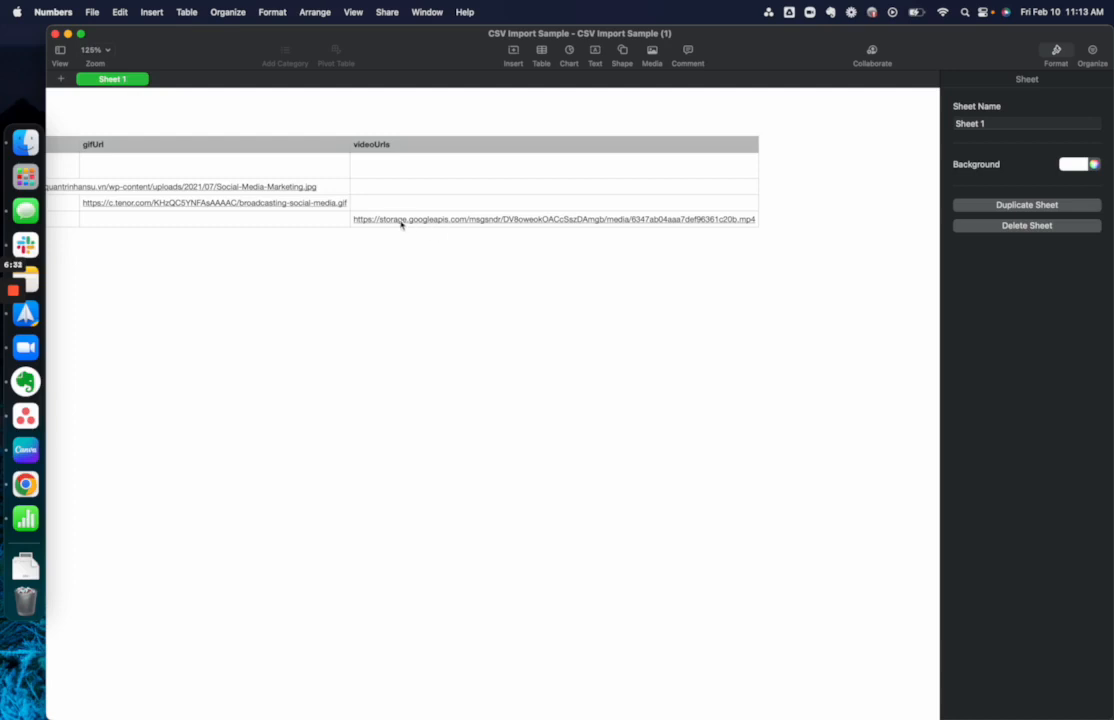
{"action": "scroll", "coordinate": [406, 221], "scroll_direction": "left", "scroll_amount": 10}
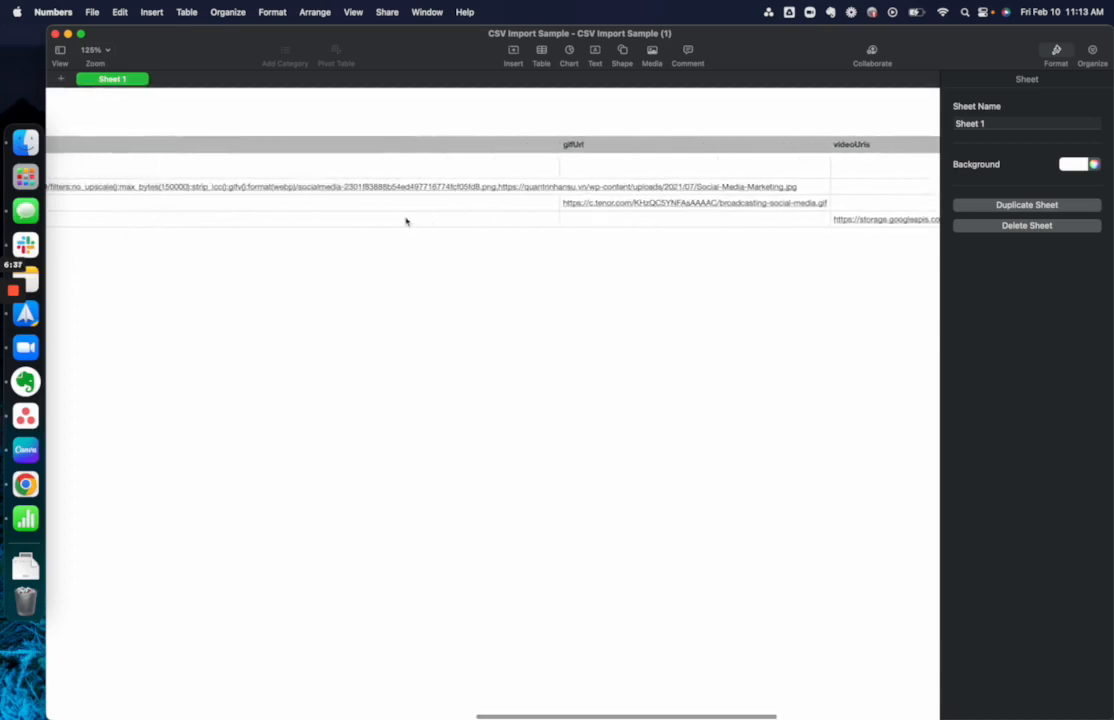
{"action": "scroll", "coordinate": [406, 221], "scroll_direction": "left", "scroll_amount": 15}
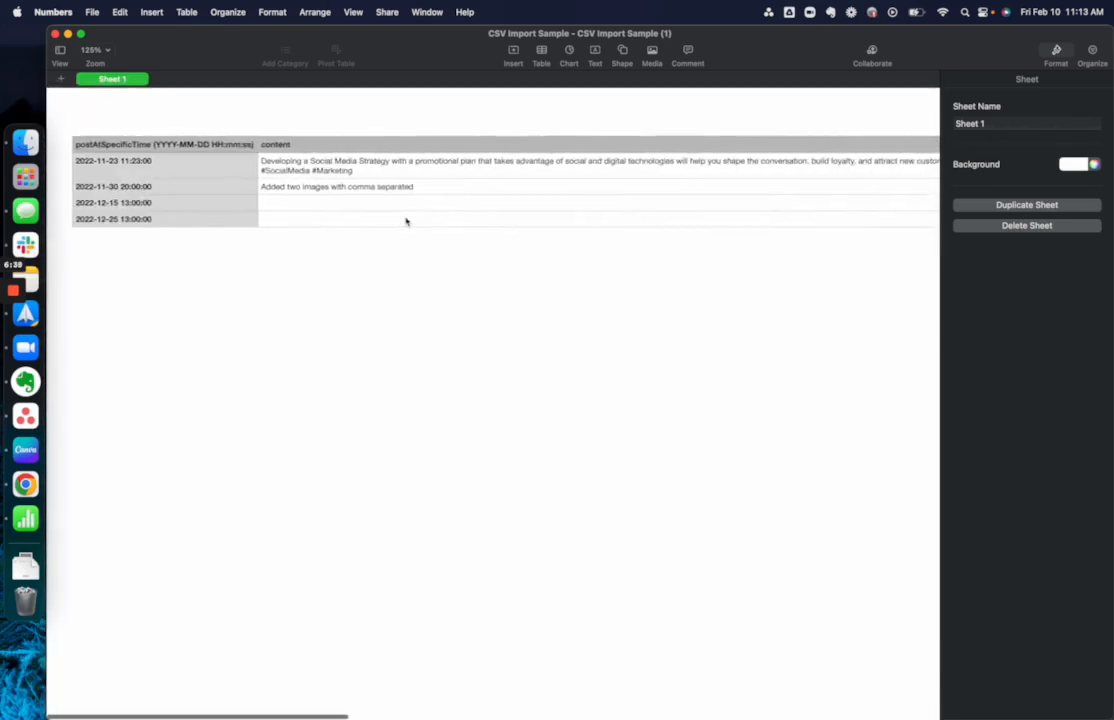
{"action": "left_click", "coordinate": [13, 343]}
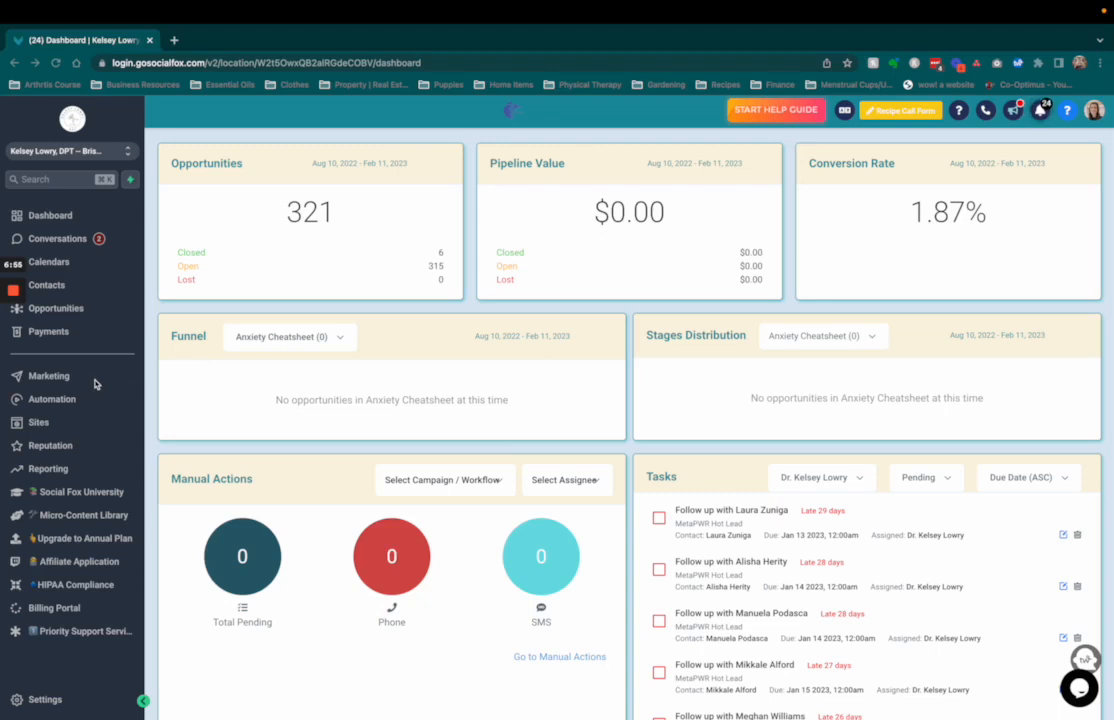
Open the media library from the account's media settings, dismissing the LastPass offer to save the address.
{"action": "left_click", "coordinate": [39, 424]}
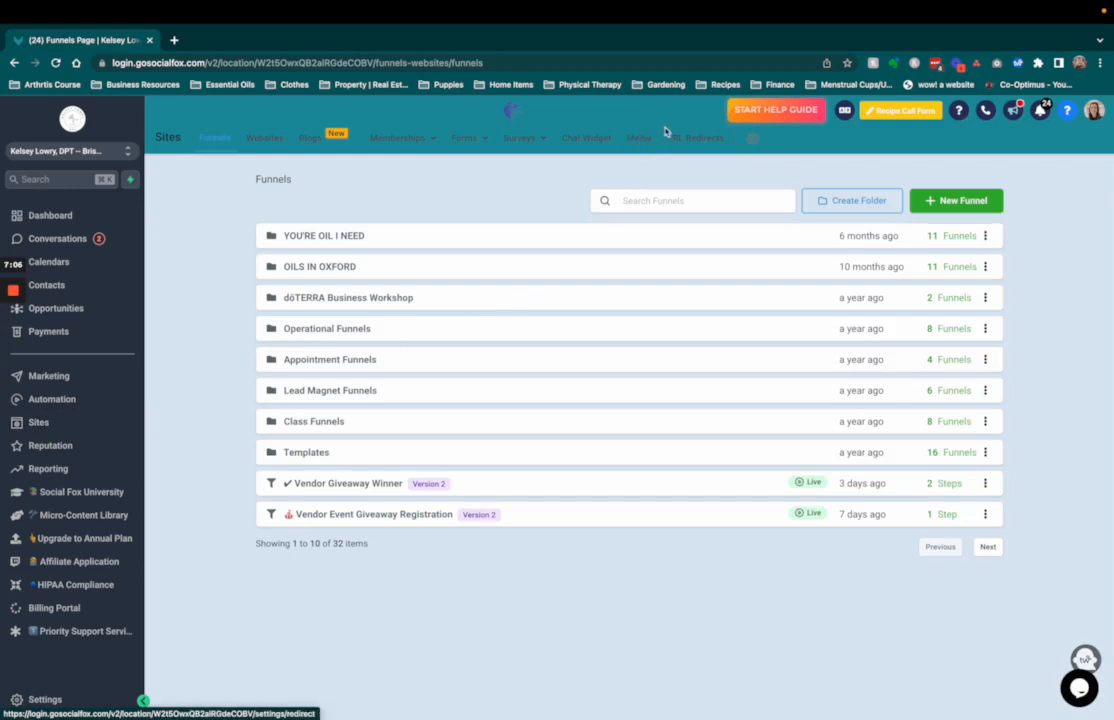
{"action": "left_click", "coordinate": [43, 700]}
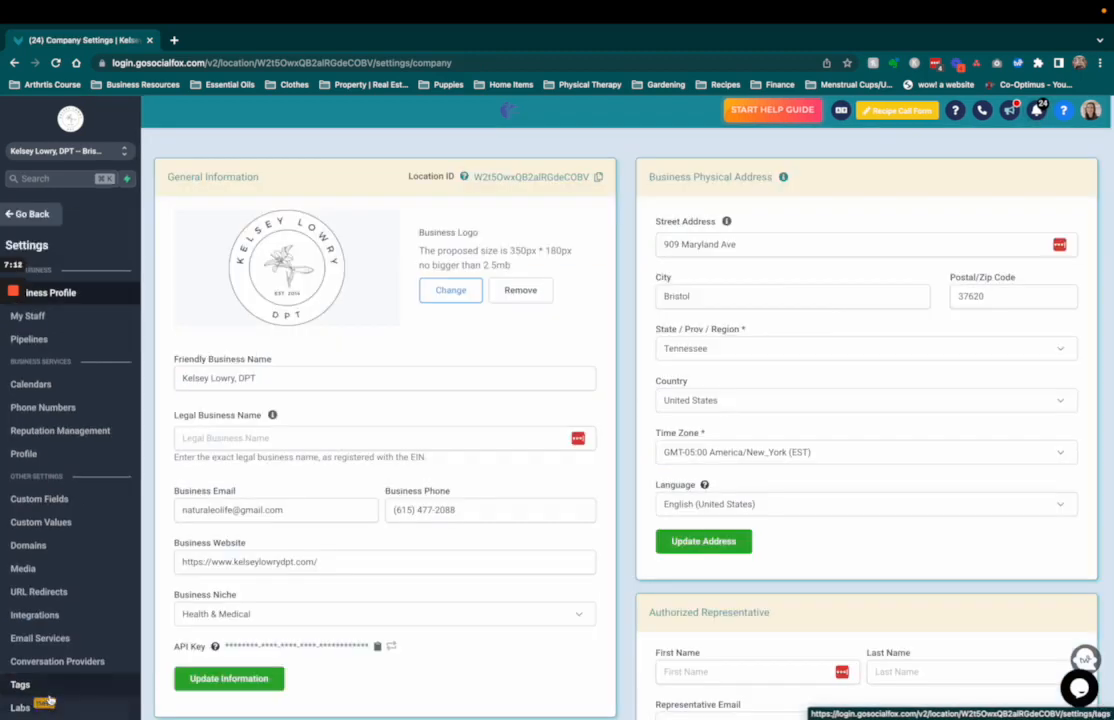
{"action": "left_click", "coordinate": [33, 570]}
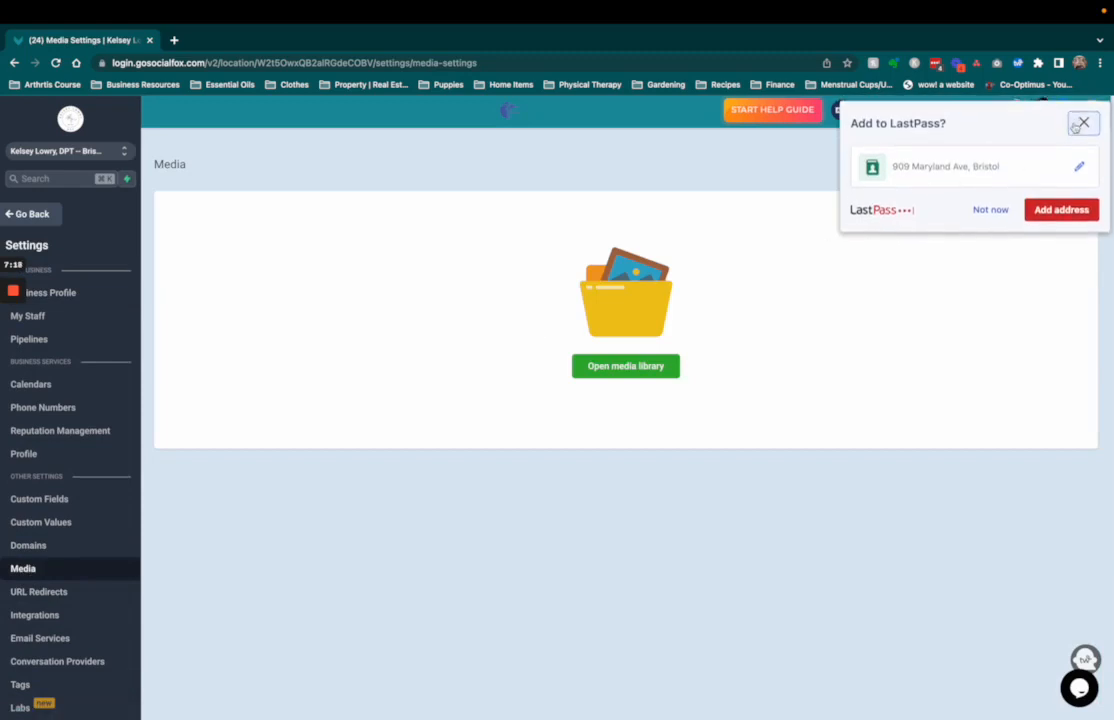
{"action": "left_click", "coordinate": [1083, 123]}
{"action": "left_click", "coordinate": [602, 369]}
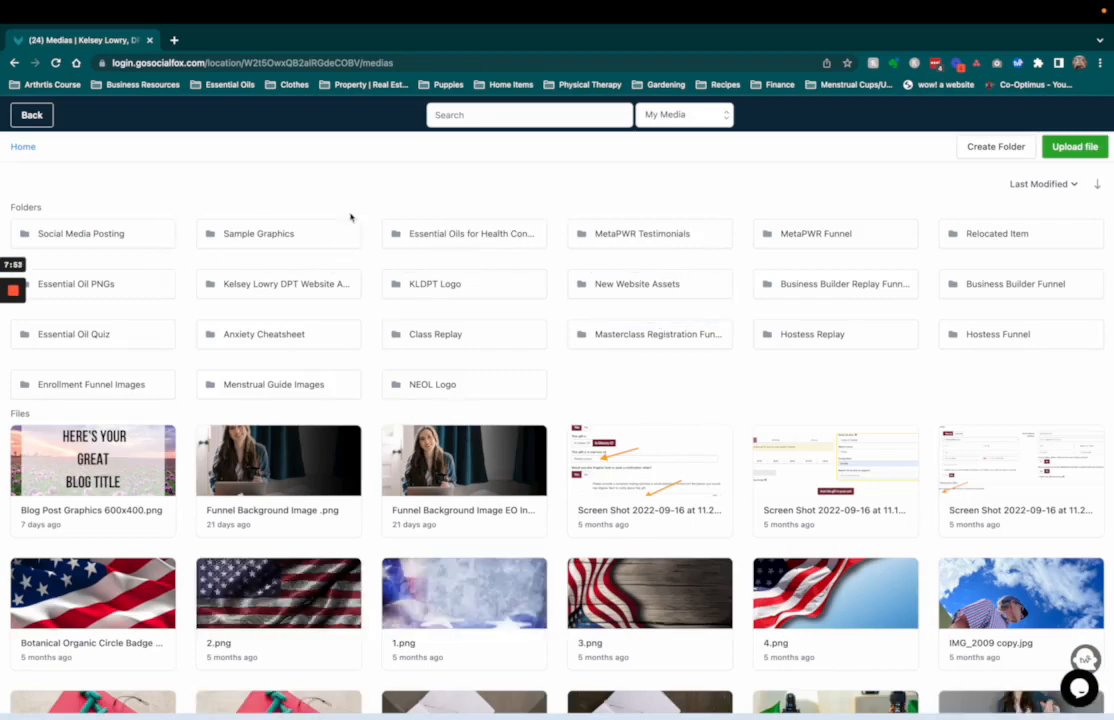
Open the Sample Graphics folder and look through its image and video files.
{"action": "left_click", "coordinate": [261, 234]}
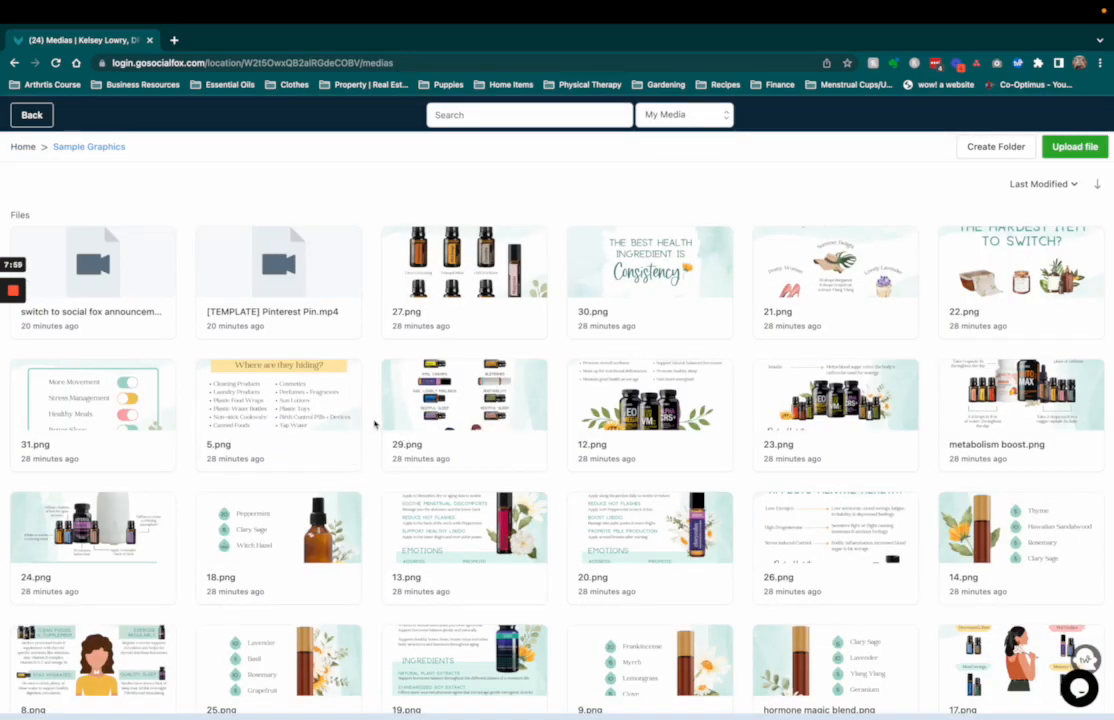
{"action": "scroll", "coordinate": [375, 424], "scroll_direction": "down", "scroll_amount": 3}
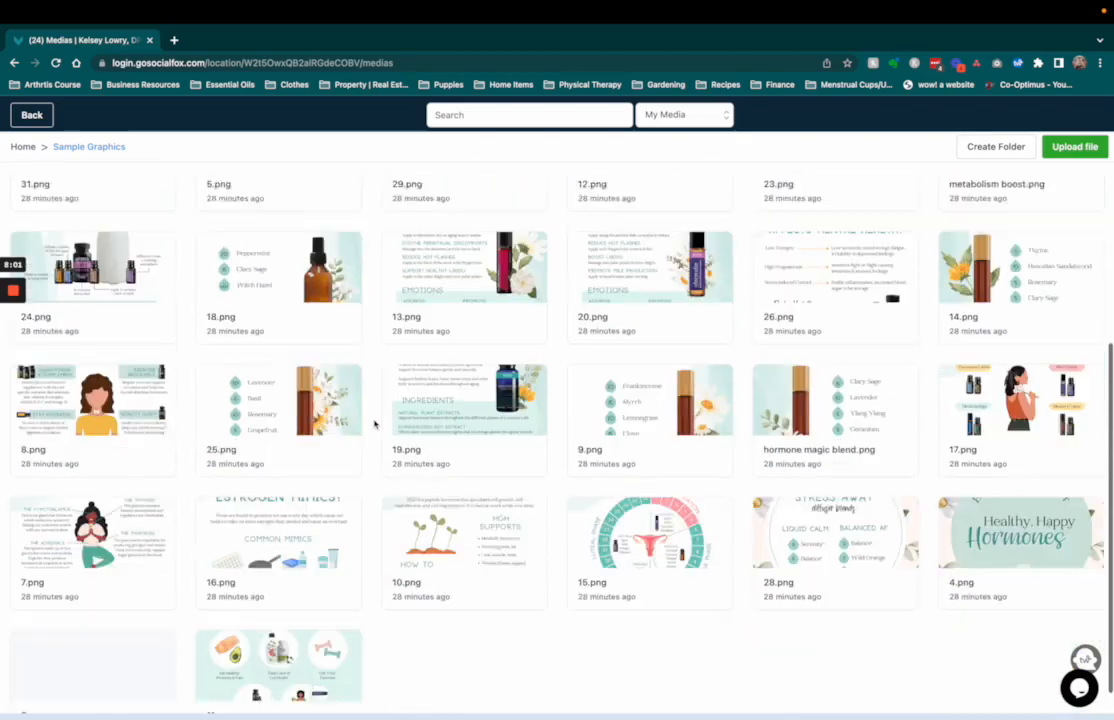
{"action": "scroll", "coordinate": [375, 424], "scroll_direction": "up", "scroll_amount": 3}
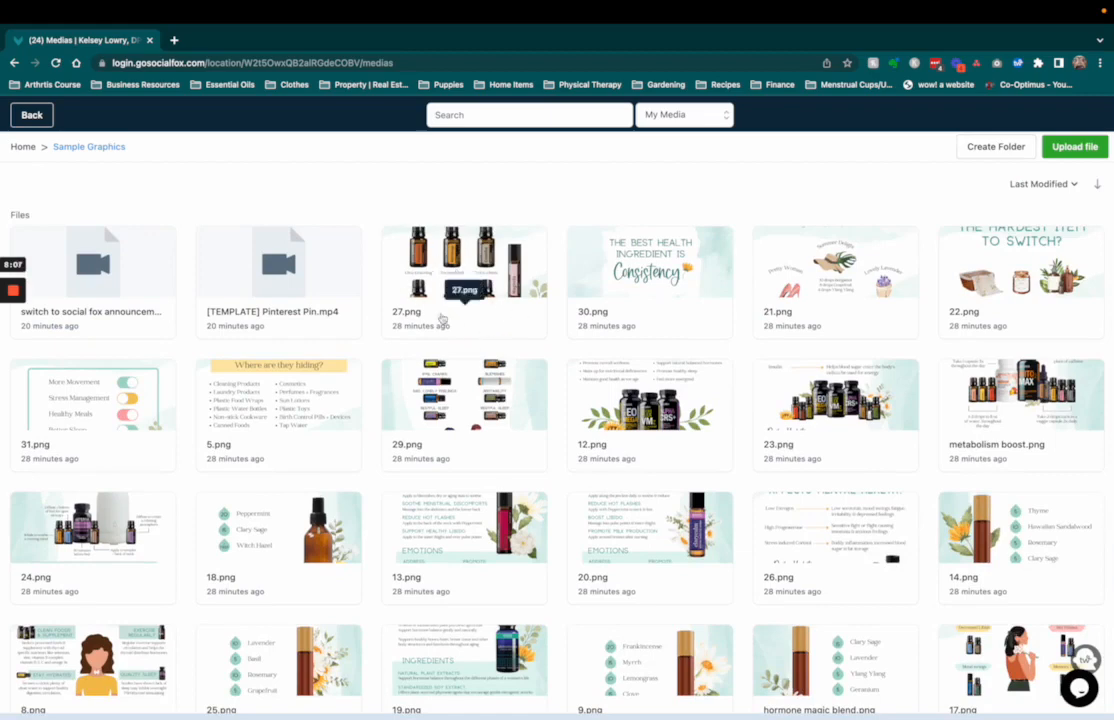
View the Get link option for 27.png and for the switch to social fox video, dismissing it each time.
{"action": "right_click", "coordinate": [486, 253]}
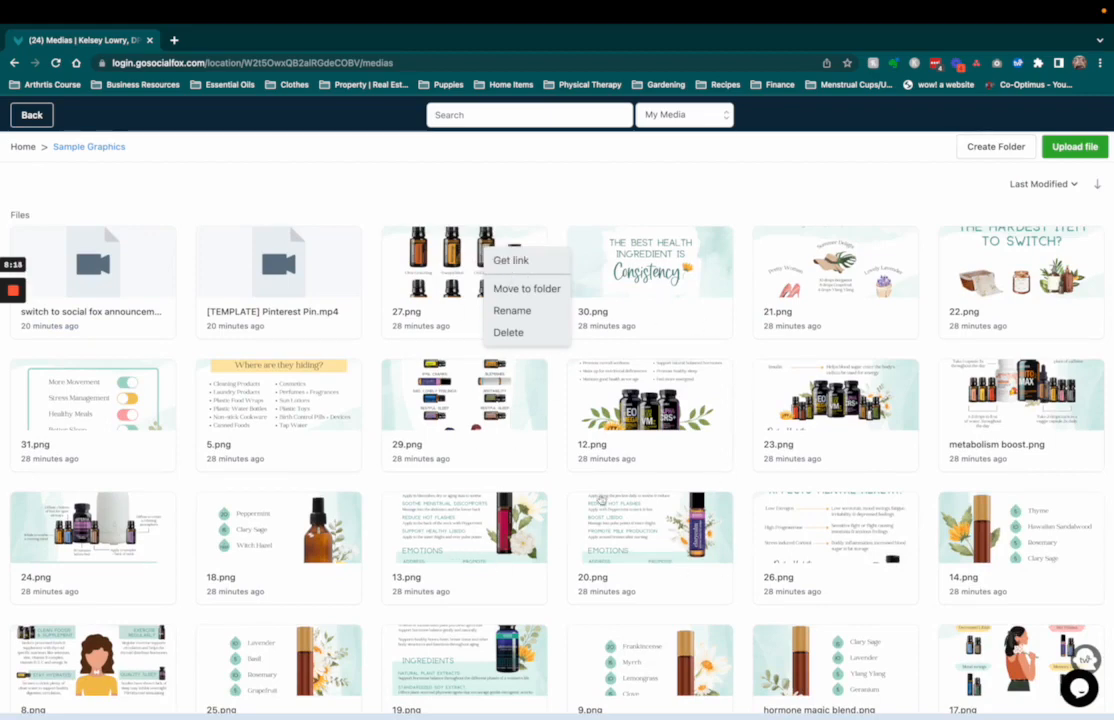
{"action": "left_click", "coordinate": [510, 203]}
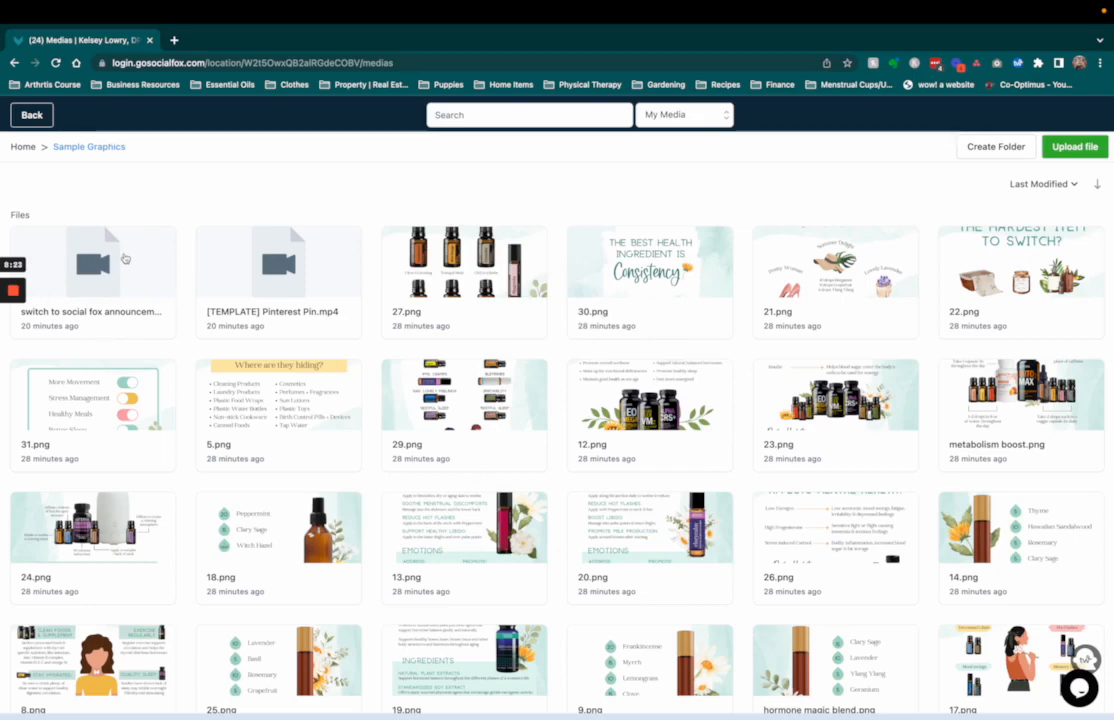
{"action": "right_click", "coordinate": [125, 258]}
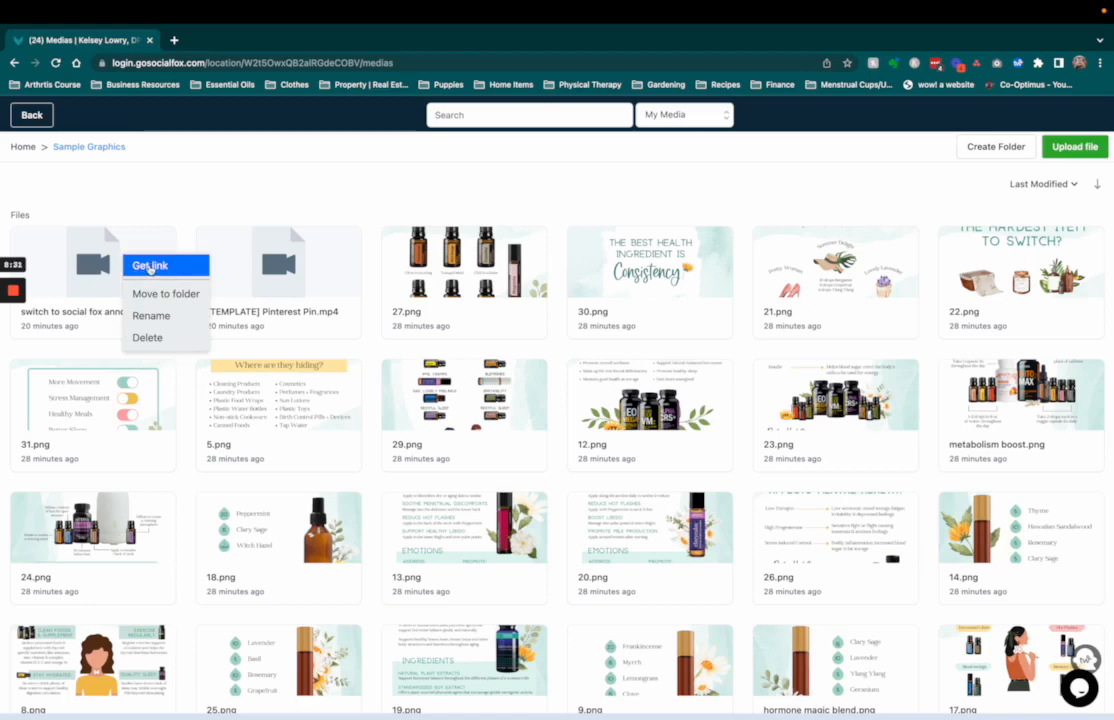
{"action": "left_click", "coordinate": [173, 204]}
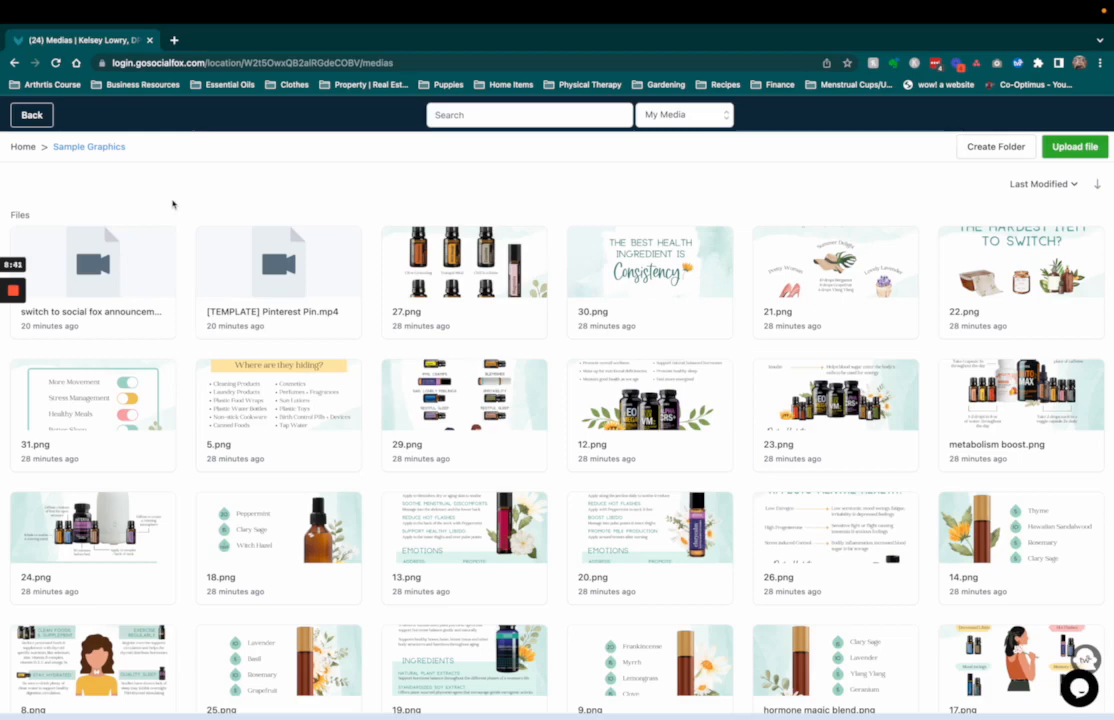
{"action": "mouse_move", "coordinate": [13, 300]}
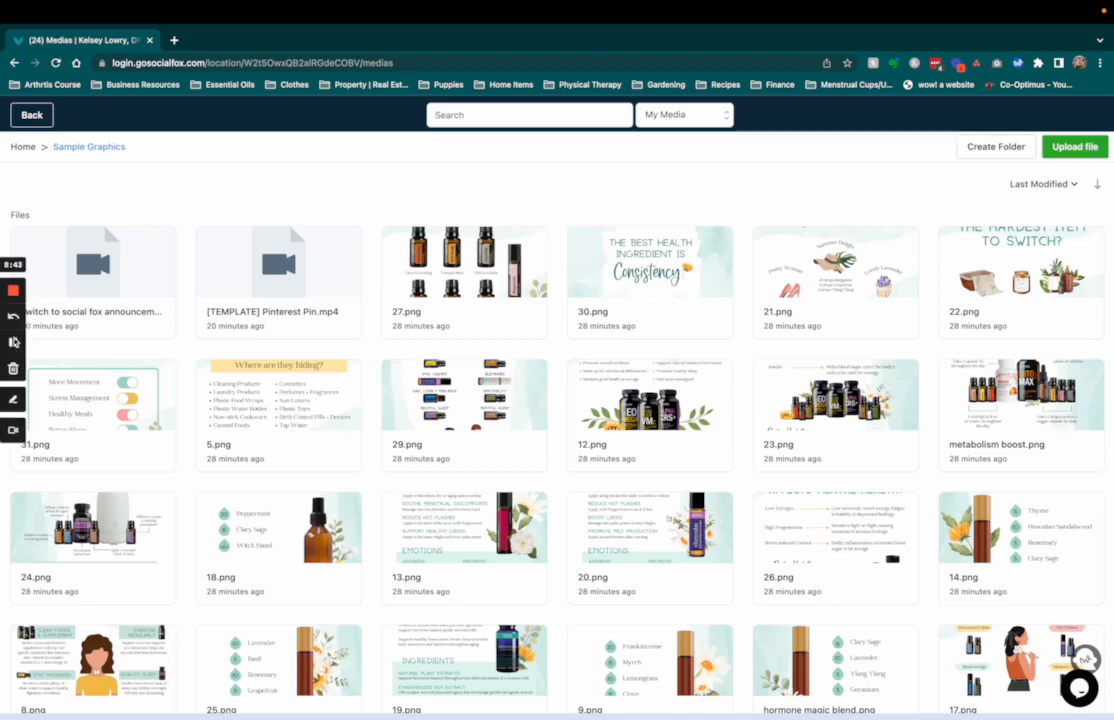
{"action": "left_click", "coordinate": [12, 344]}
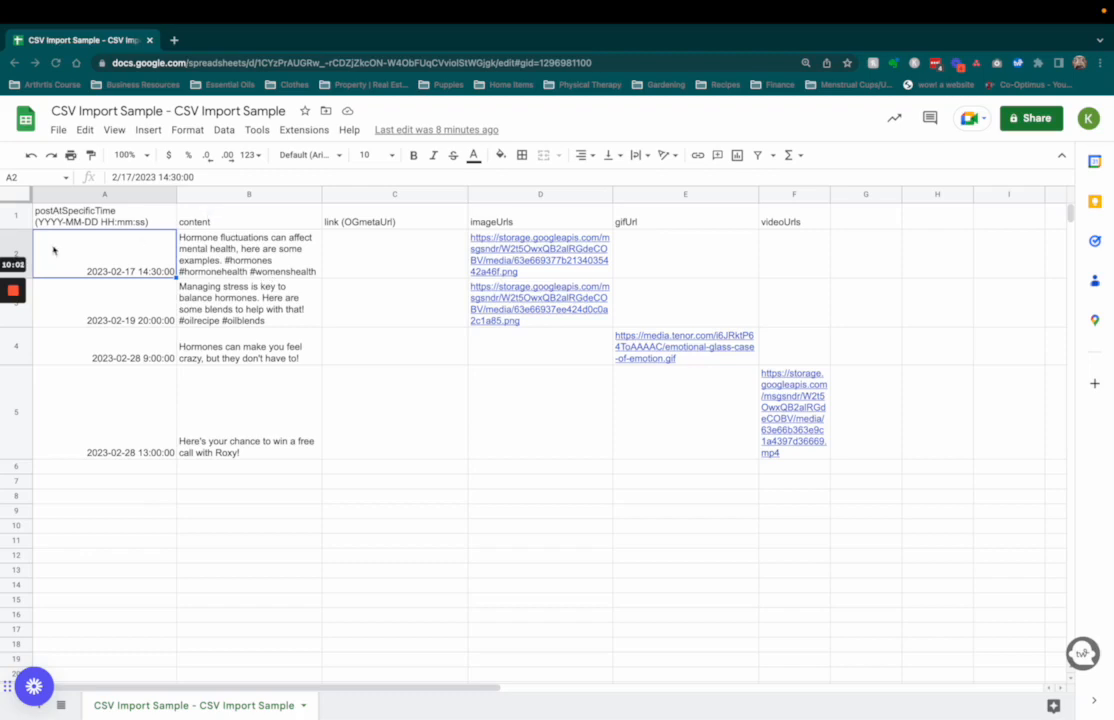
{"action": "mouse_move", "coordinate": [13, 234]}
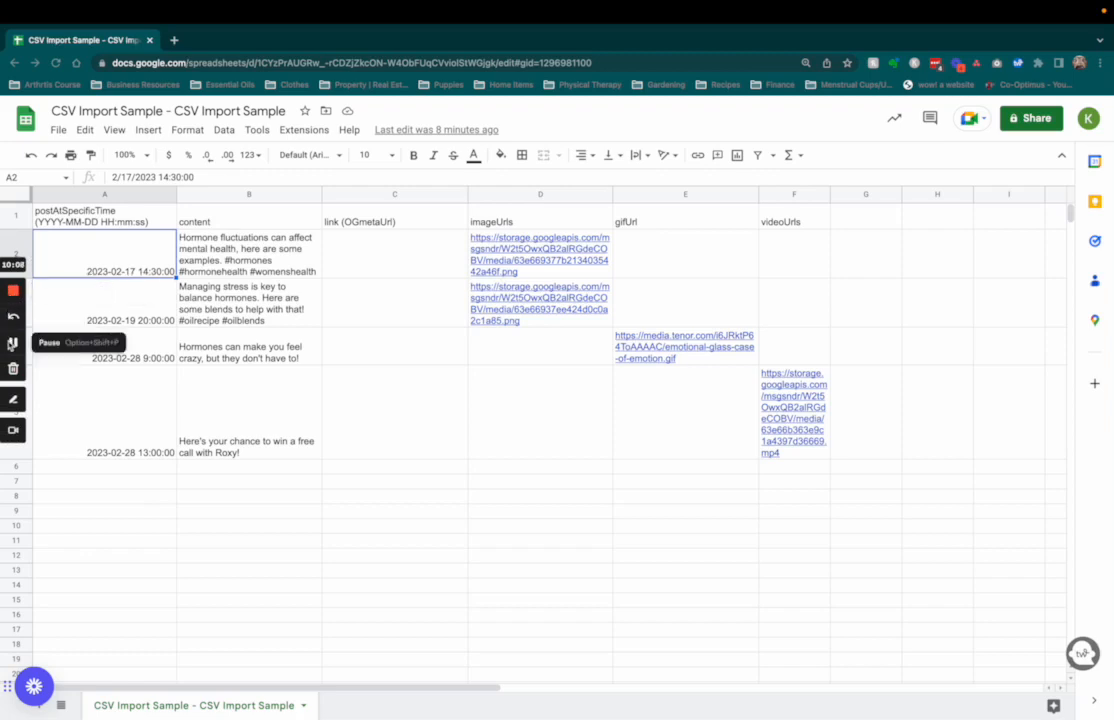
{"action": "left_click", "coordinate": [13, 343]}
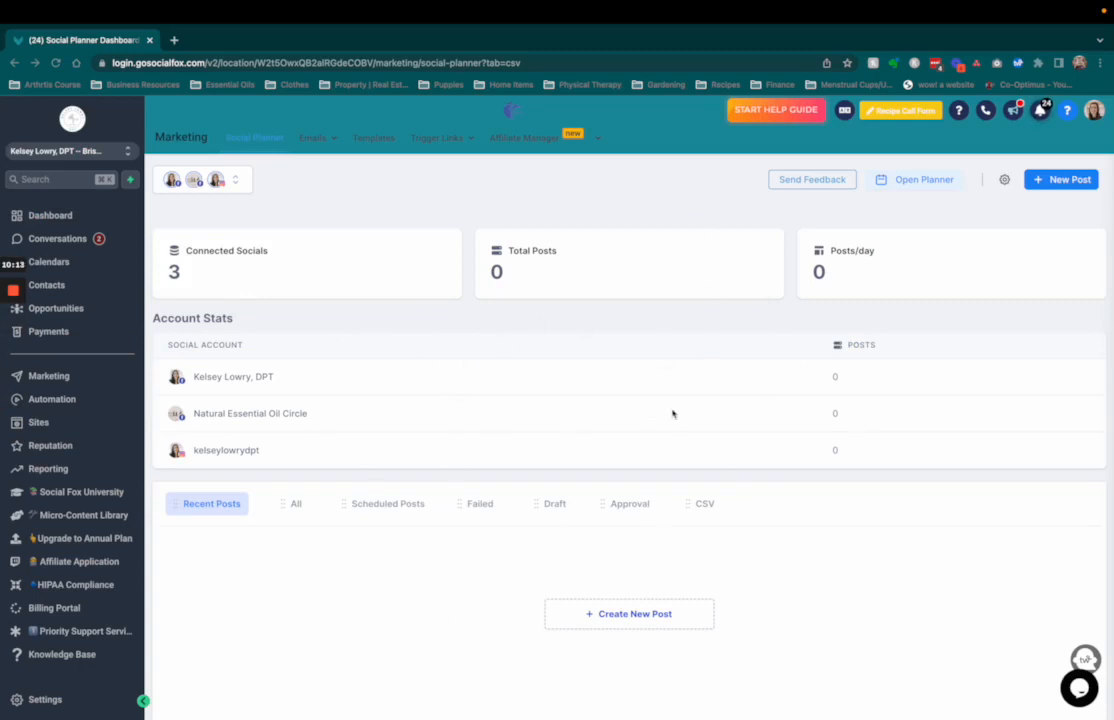
Start a new bulk post upload from CSV using CORREST TEST.csv from Downloads and proceed to the social account selection.
{"action": "left_click", "coordinate": [1065, 180]}
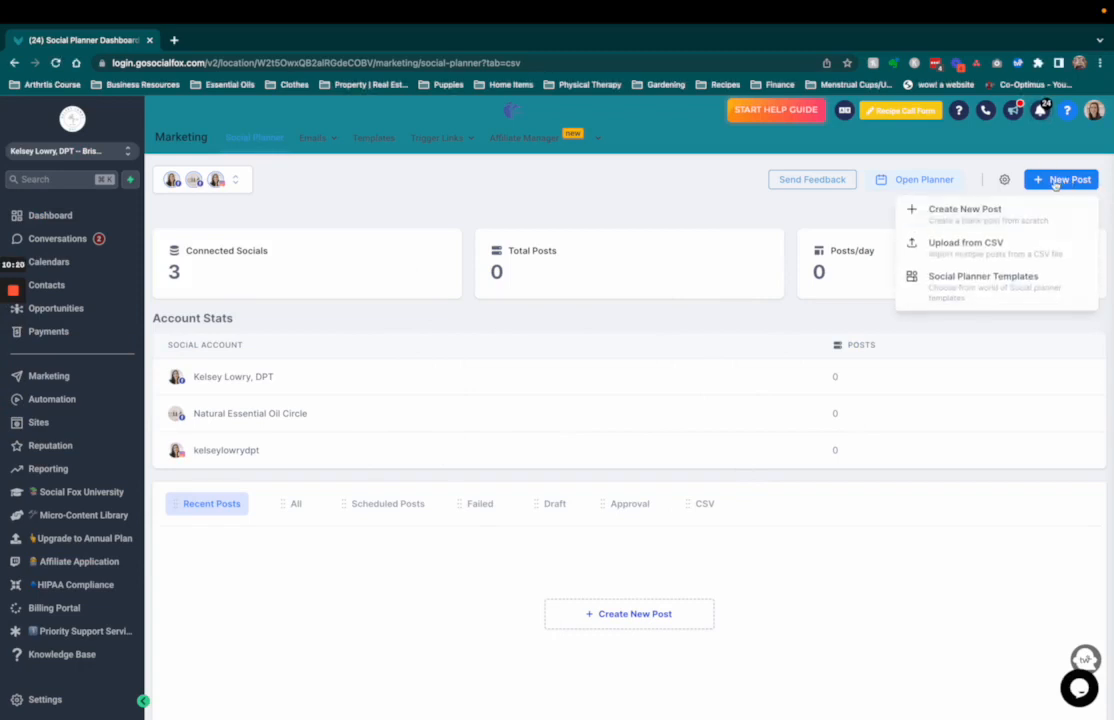
{"action": "left_click", "coordinate": [974, 249]}
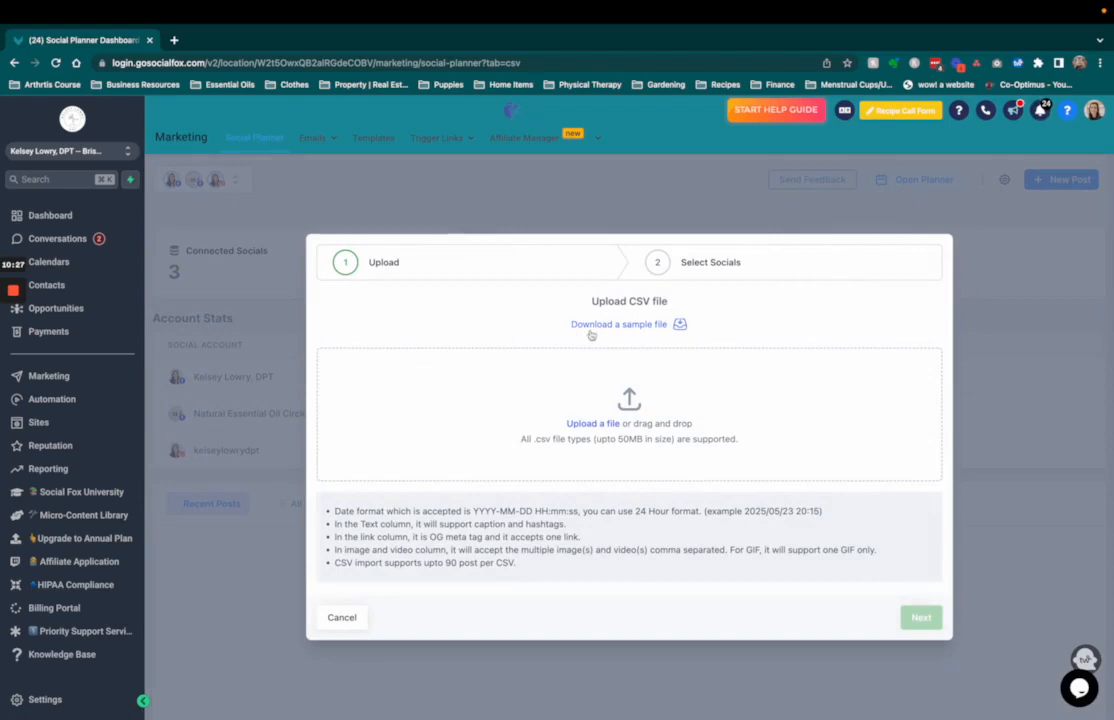
{"action": "left_click", "coordinate": [598, 428]}
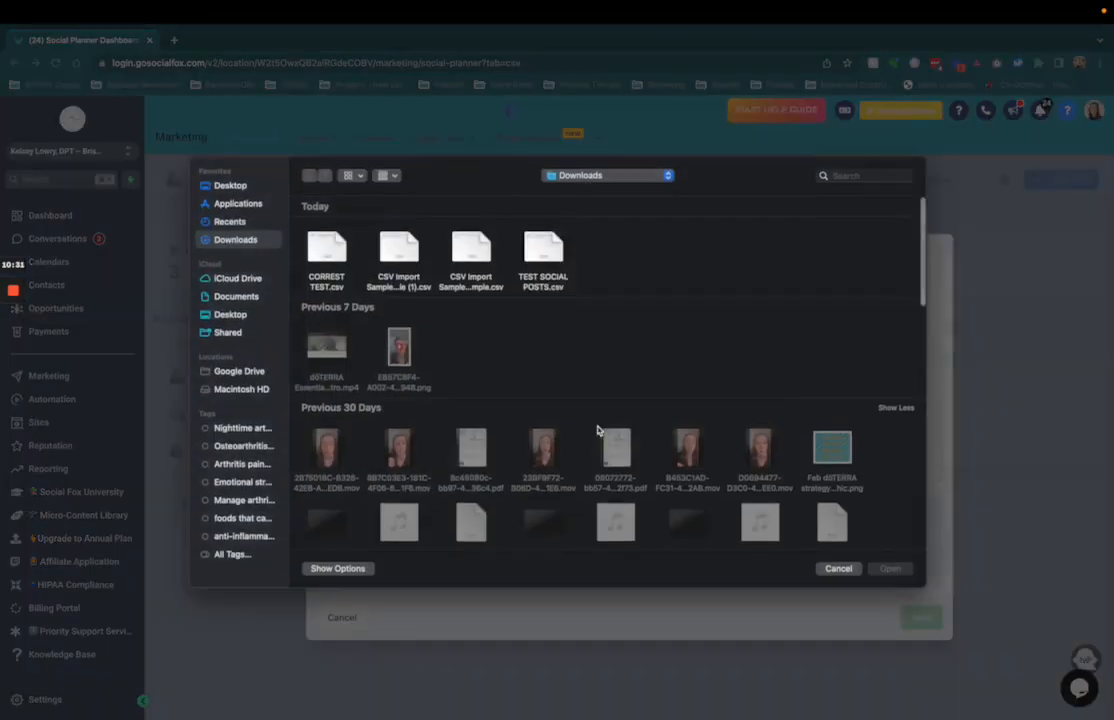
{"action": "left_click", "coordinate": [325, 250]}
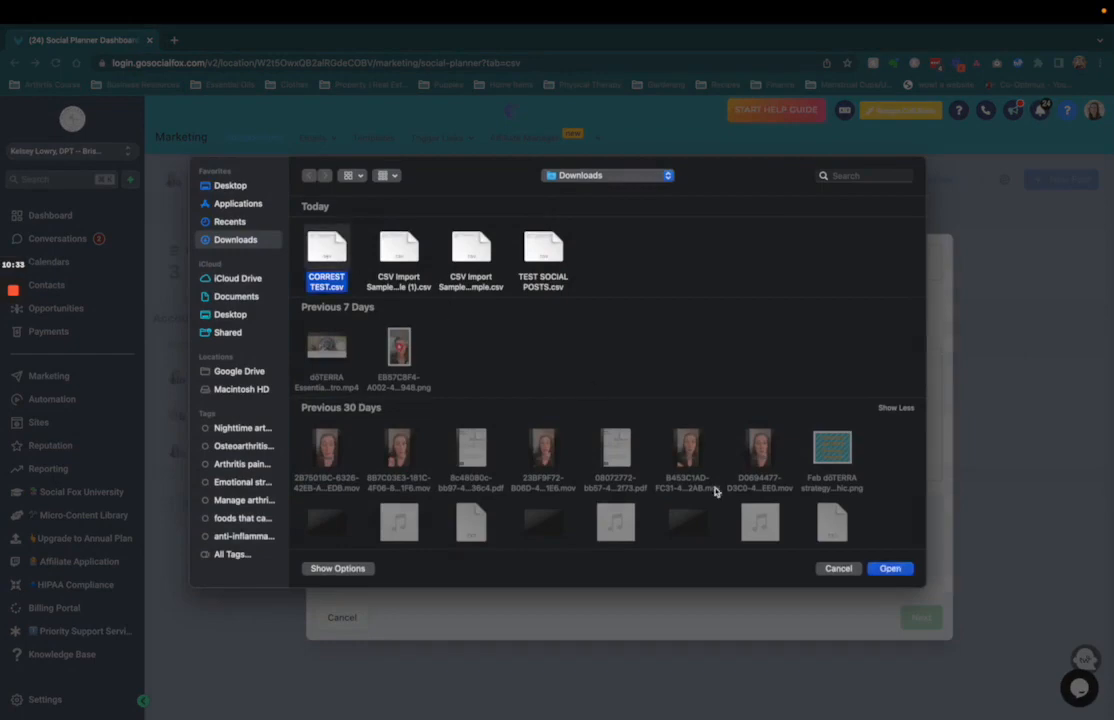
{"action": "left_click", "coordinate": [891, 569]}
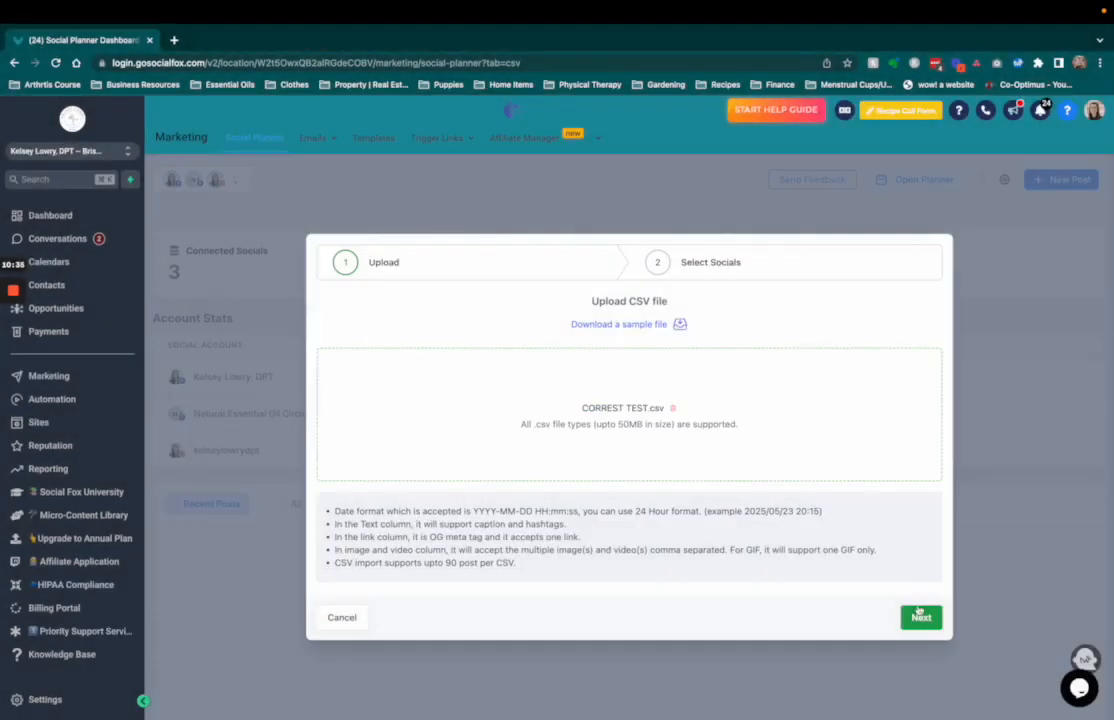
{"action": "left_click", "coordinate": [919, 618]}
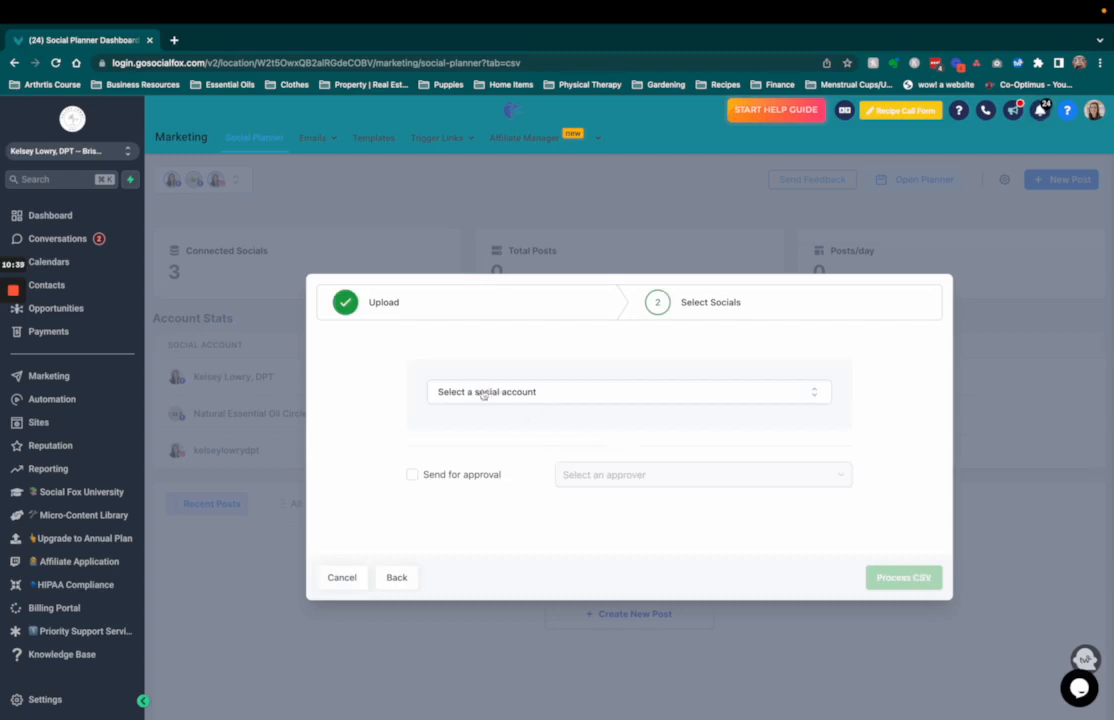
Choose the Natural Essential Oil Circle Facebook account and the connected Instagram account as destinations for the CSV posts.
{"action": "left_click", "coordinate": [445, 393]}
{"action": "scroll", "coordinate": [498, 472], "scroll_direction": "down", "scroll_amount": 1}
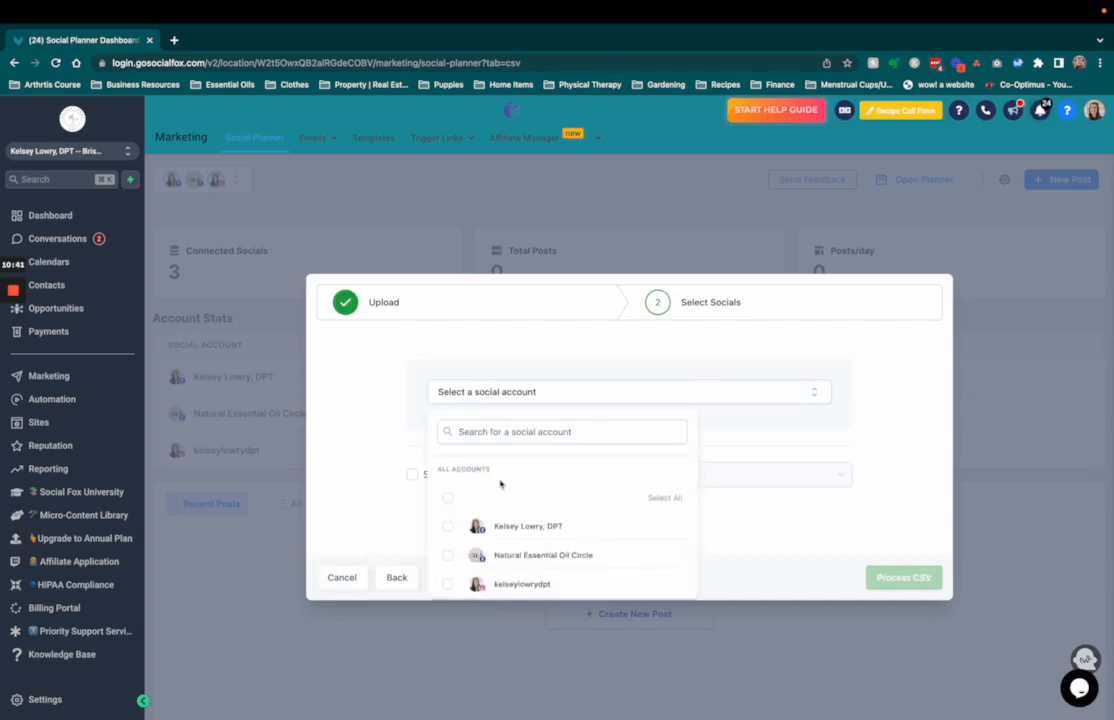
{"action": "left_click", "coordinate": [448, 555]}
{"action": "left_click", "coordinate": [447, 584]}
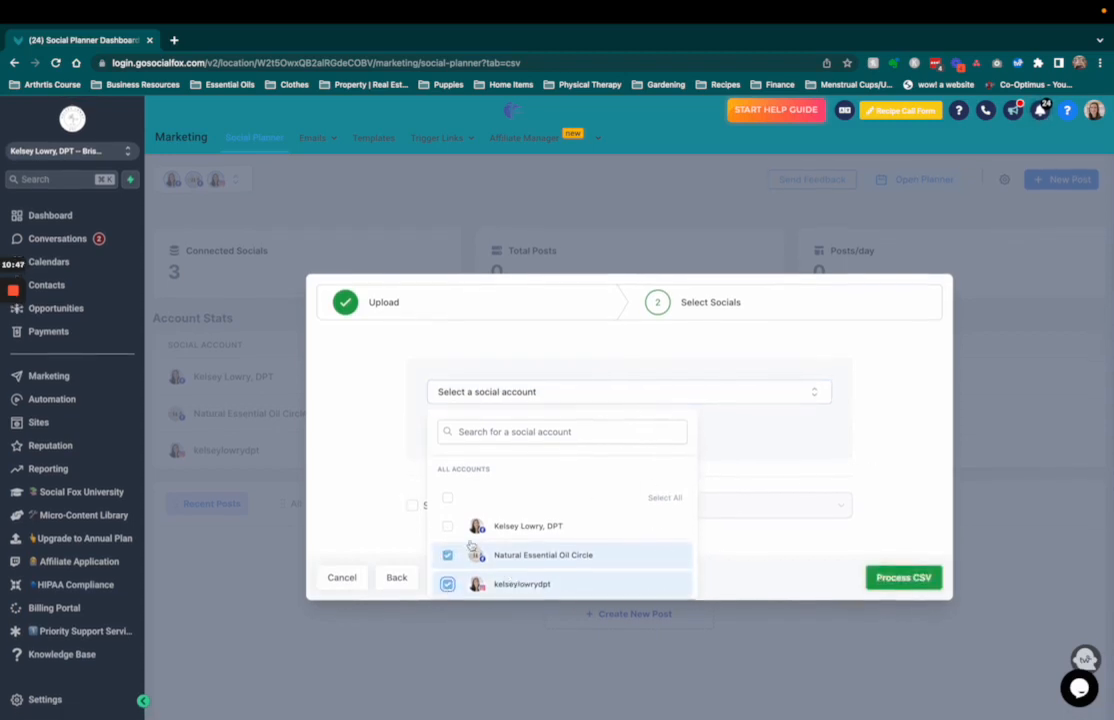
{"action": "left_click", "coordinate": [879, 486]}
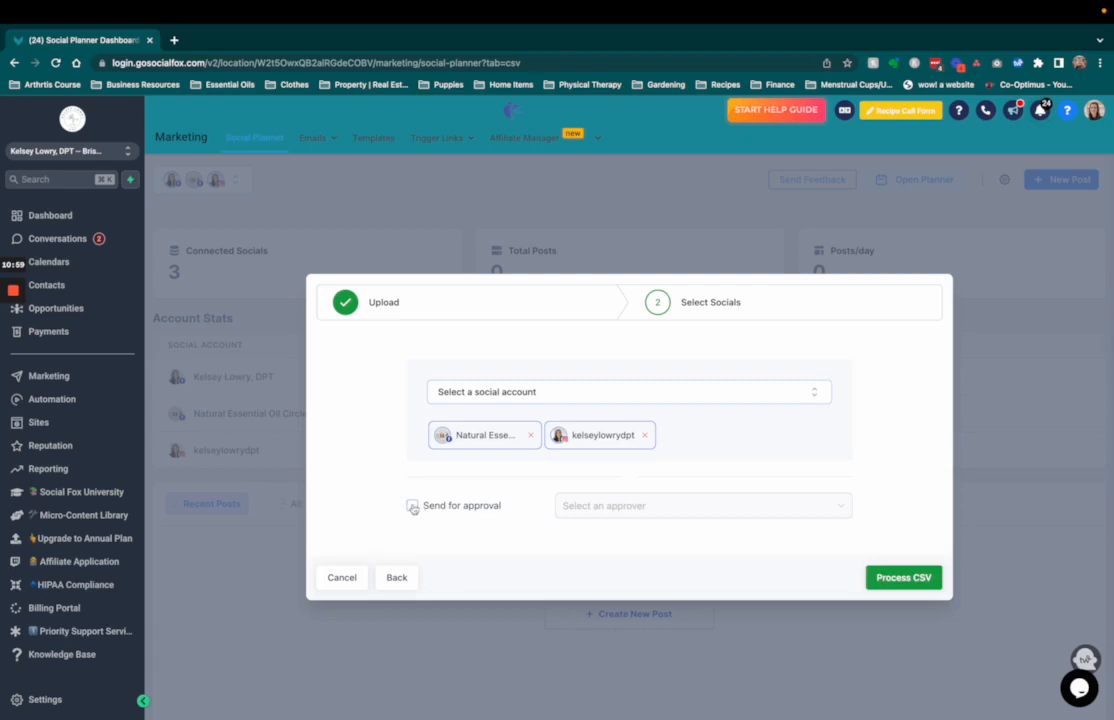
Try sending the CSV posts for approval and view the approver choices, leaving approval switched off.
{"action": "left_click", "coordinate": [411, 506]}
{"action": "left_click", "coordinate": [629, 508]}
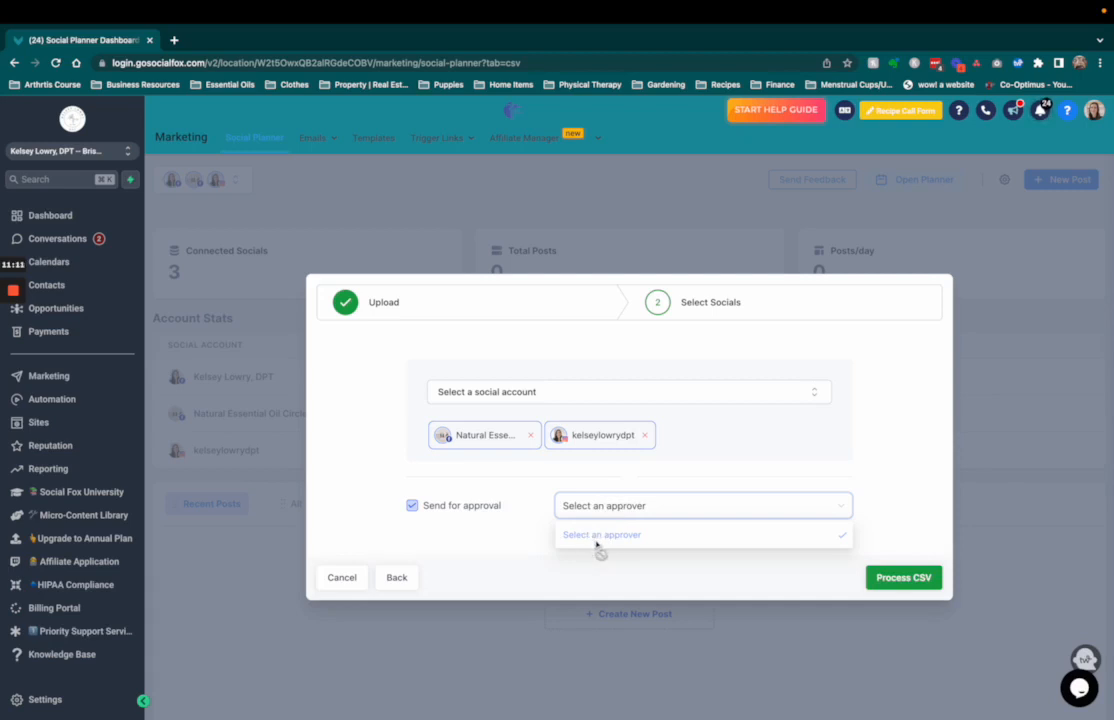
{"action": "left_click", "coordinate": [547, 510]}
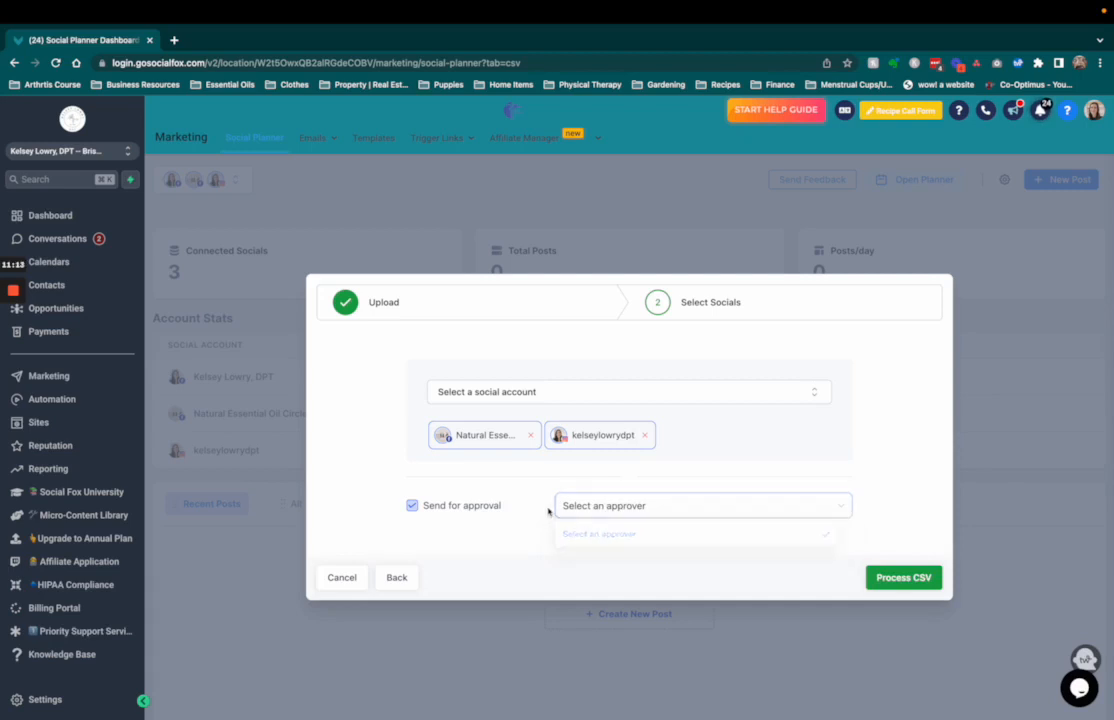
{"action": "left_click", "coordinate": [412, 507]}
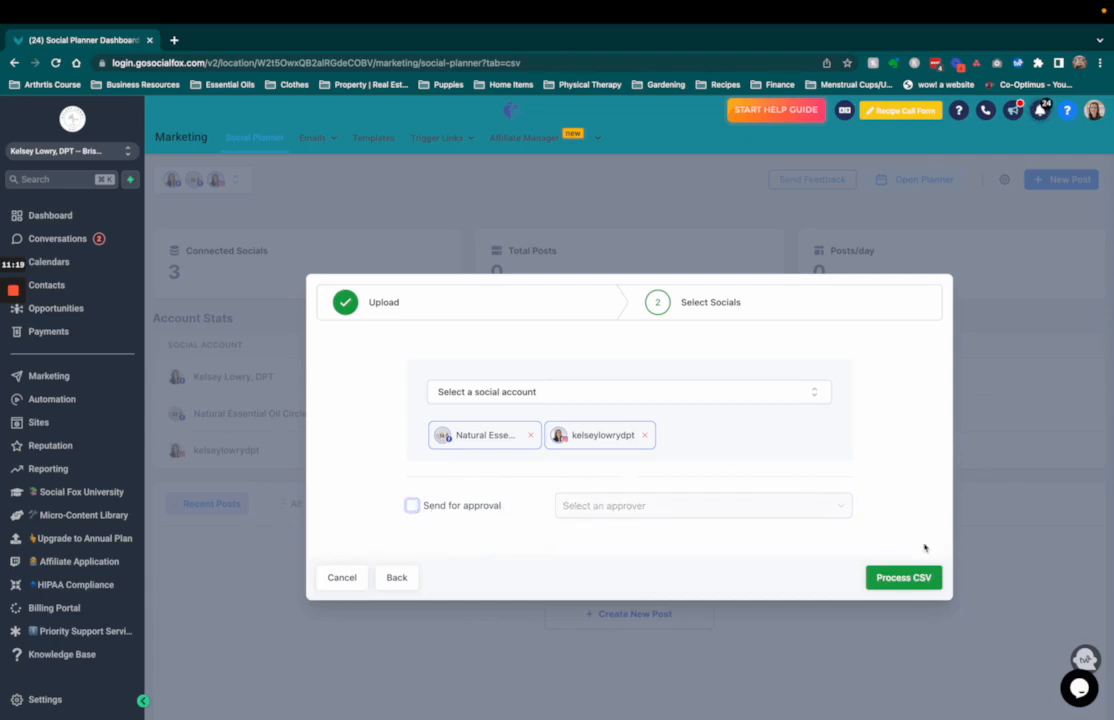
Process the CSV and reload the planner, checking the recent posts before returning to the list of CSV imports.
{"action": "left_click", "coordinate": [905, 578]}
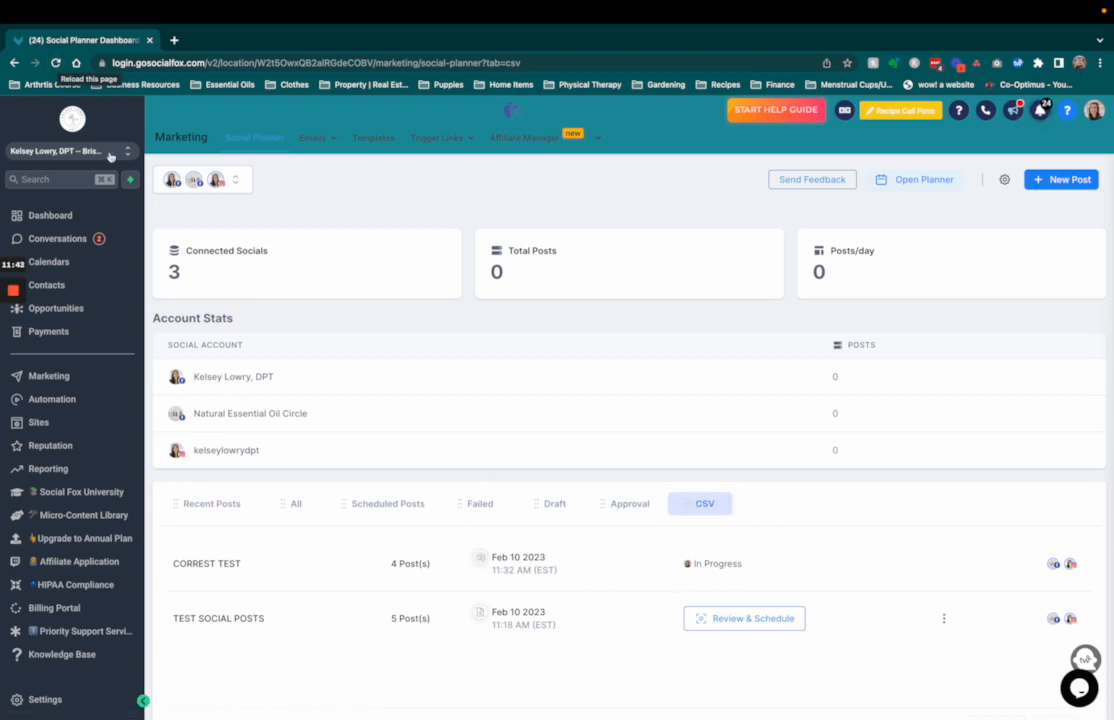
{"action": "left_click", "coordinate": [57, 66]}
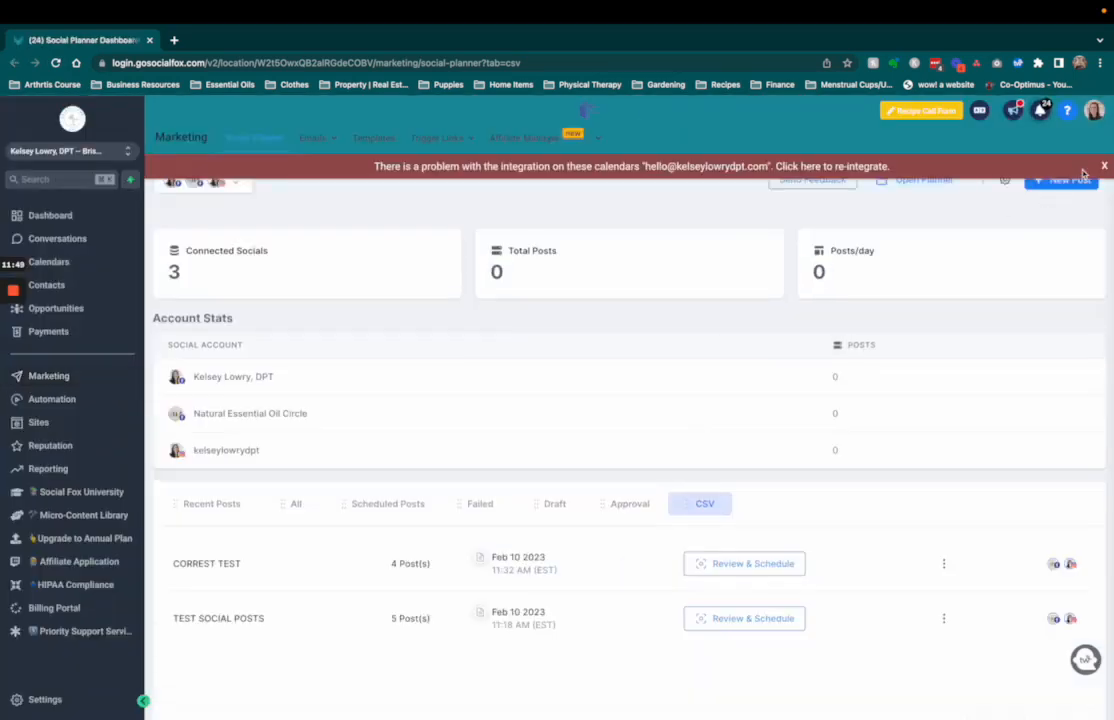
{"action": "left_click", "coordinate": [208, 503]}
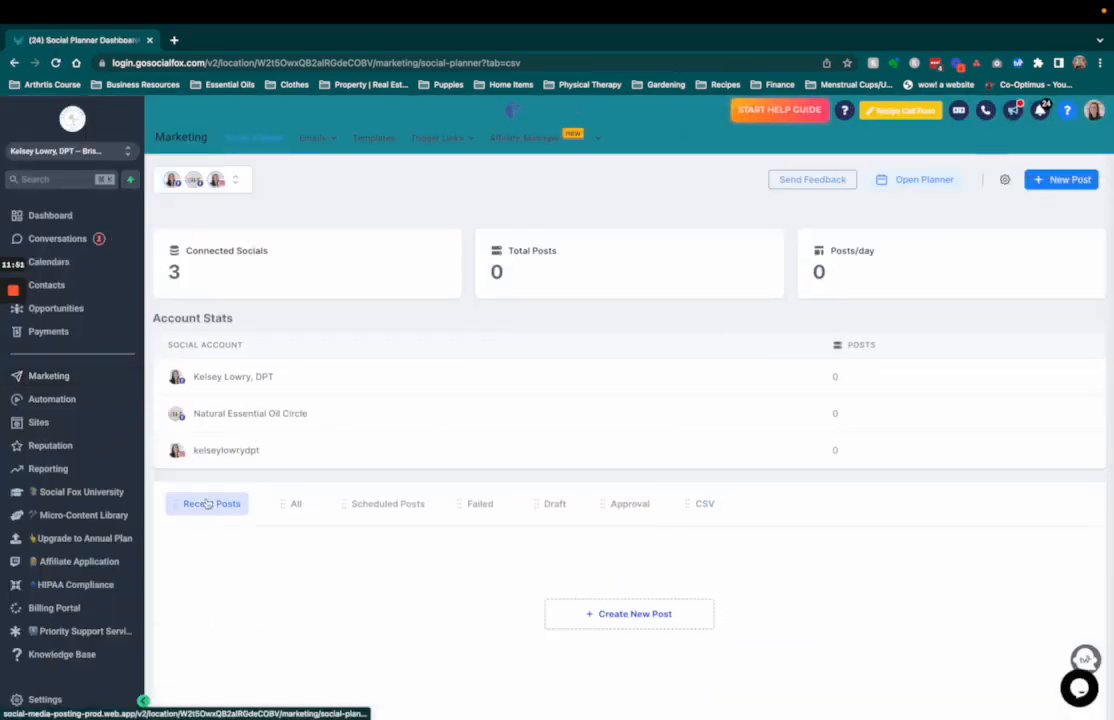
{"action": "scroll", "coordinate": [249, 591], "scroll_direction": "down", "scroll_amount": 1}
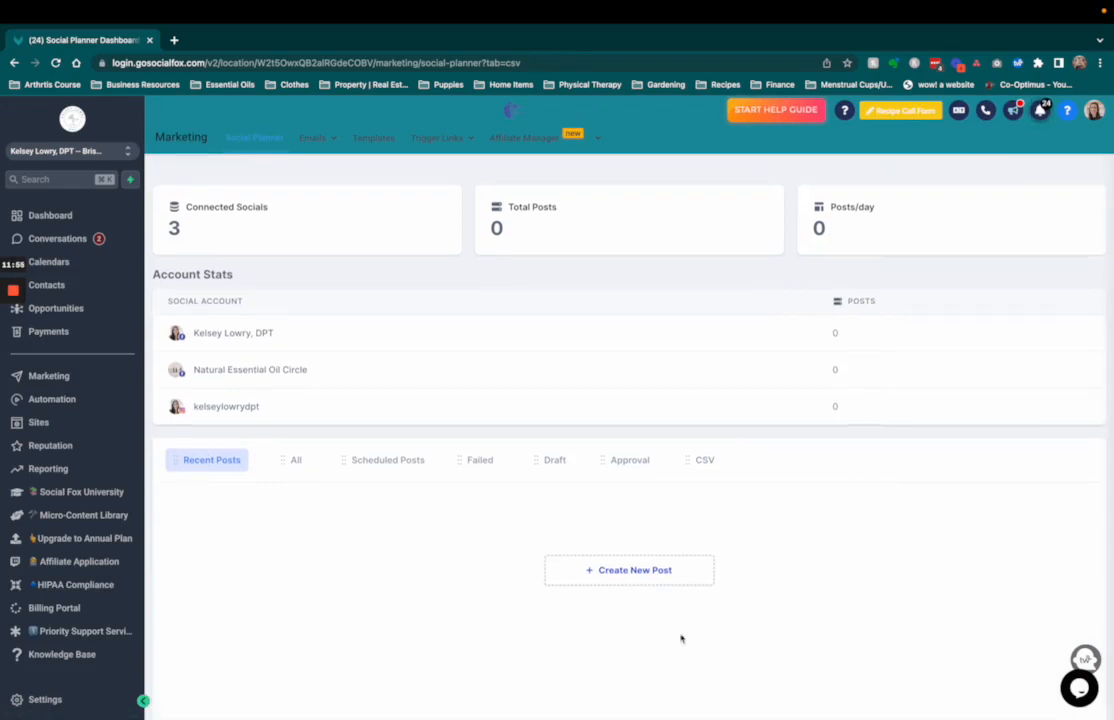
{"action": "left_click", "coordinate": [705, 461]}
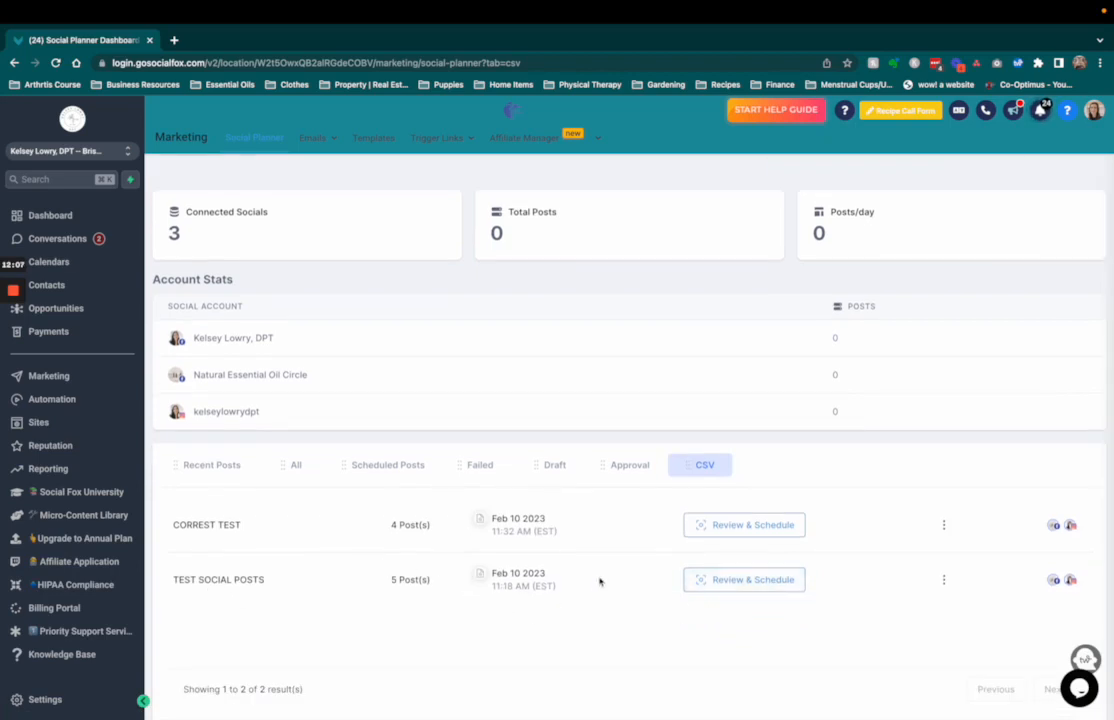
Open the TEST SOCIAL POSTS import for review and compare the hormone fluctuations post's Facebook and Instagram previews.
{"action": "left_click", "coordinate": [720, 580]}
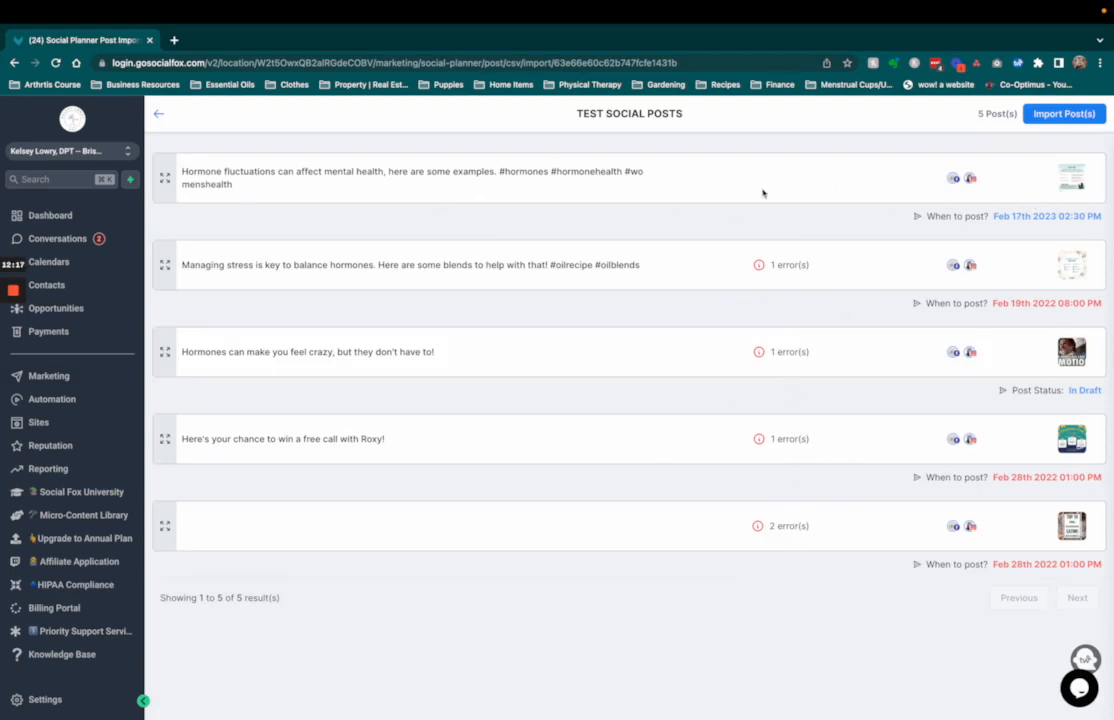
{"action": "left_click", "coordinate": [162, 182]}
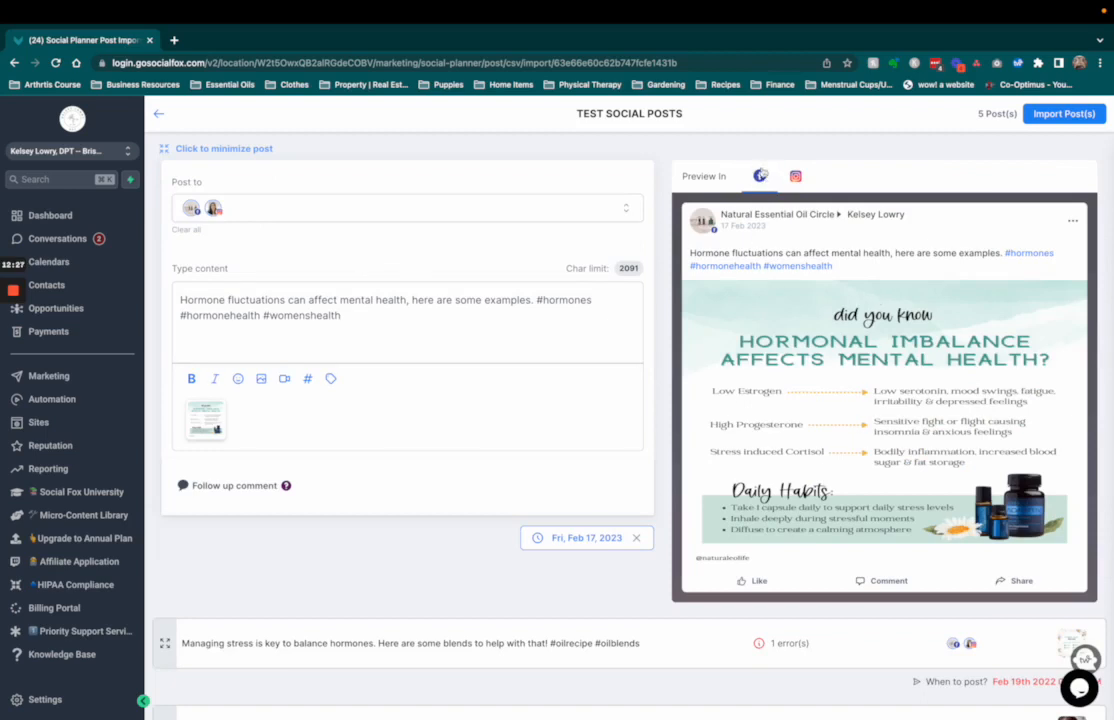
{"action": "left_click", "coordinate": [795, 176]}
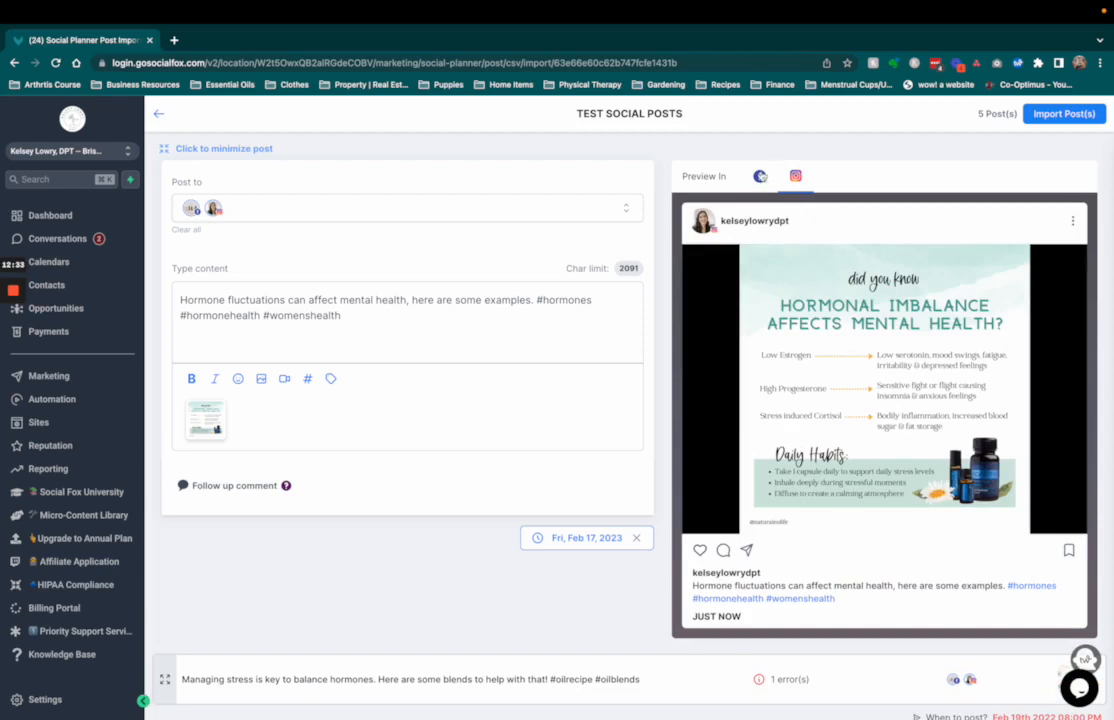
{"action": "left_click", "coordinate": [759, 176]}
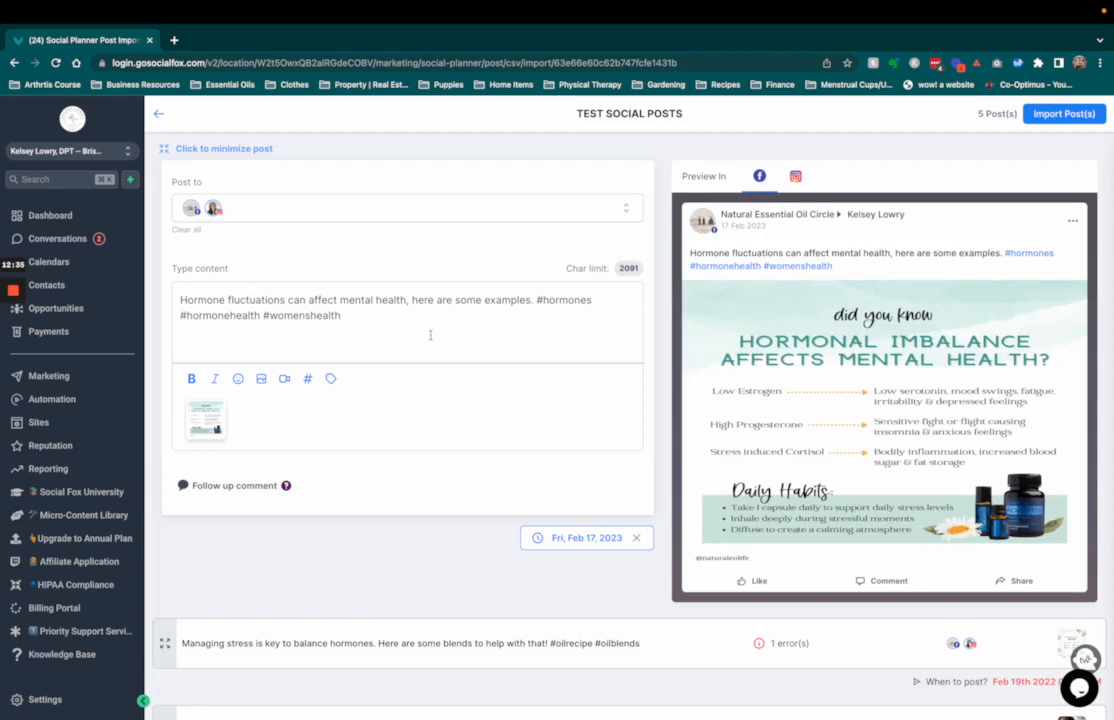
Try putting the hashtags of the hormone fluctuations post on their own line and look at the emoji choices.
{"action": "left_click", "coordinate": [537, 300]}
{"action": "key", "text": "Return"}
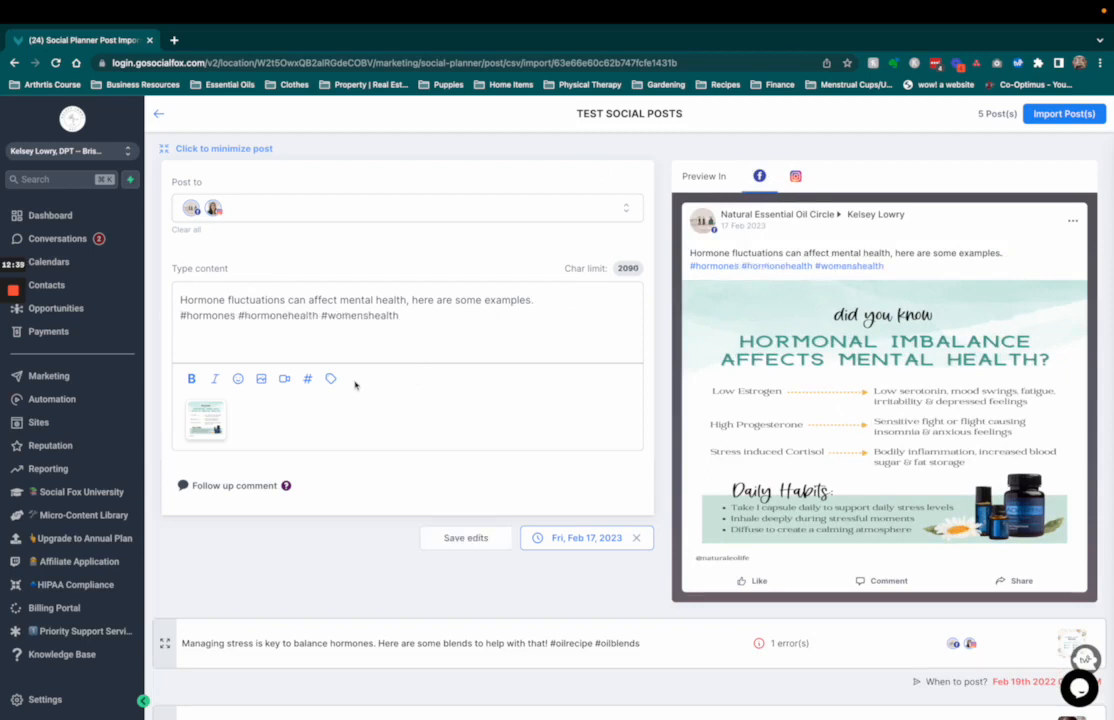
{"action": "left_click", "coordinate": [238, 380]}
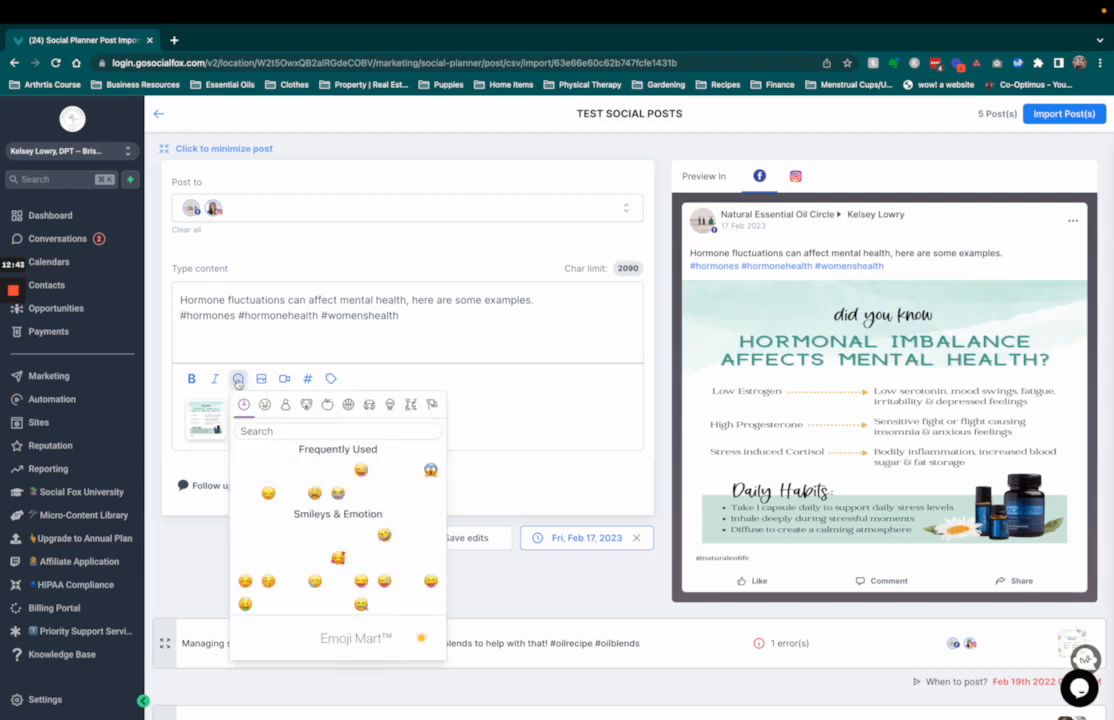
{"action": "left_click", "coordinate": [431, 355]}
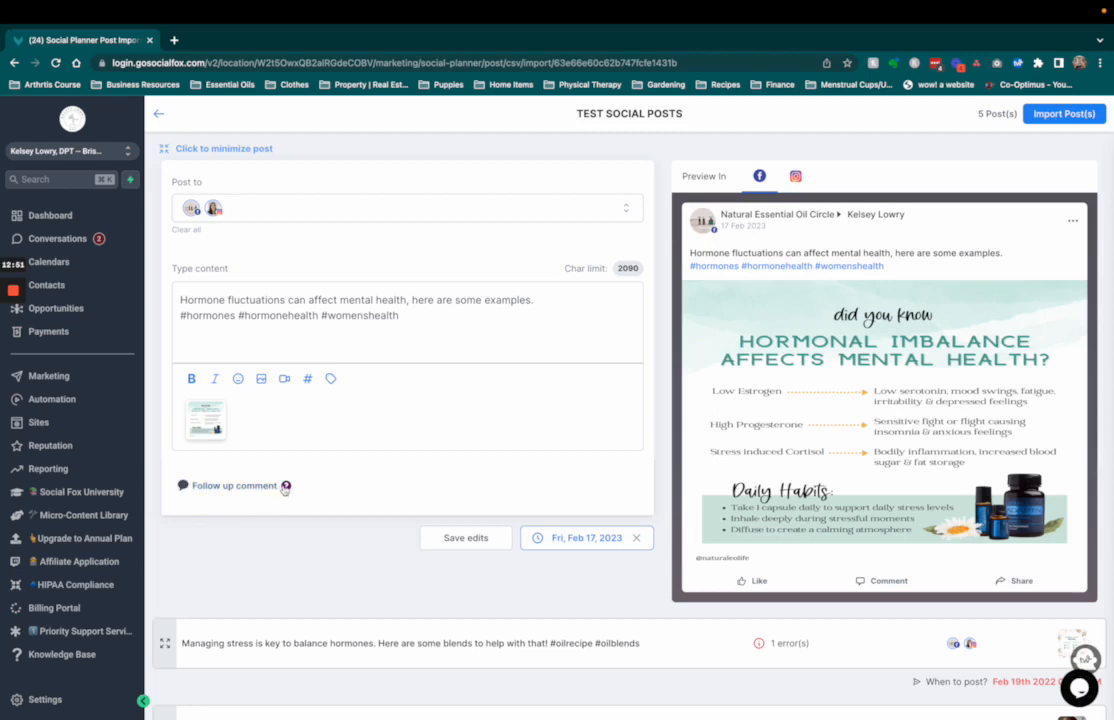
View which account types support a follow up comment, open the empty comment field, and collapse the post without saving.
{"action": "mouse_move", "coordinate": [286, 486]}
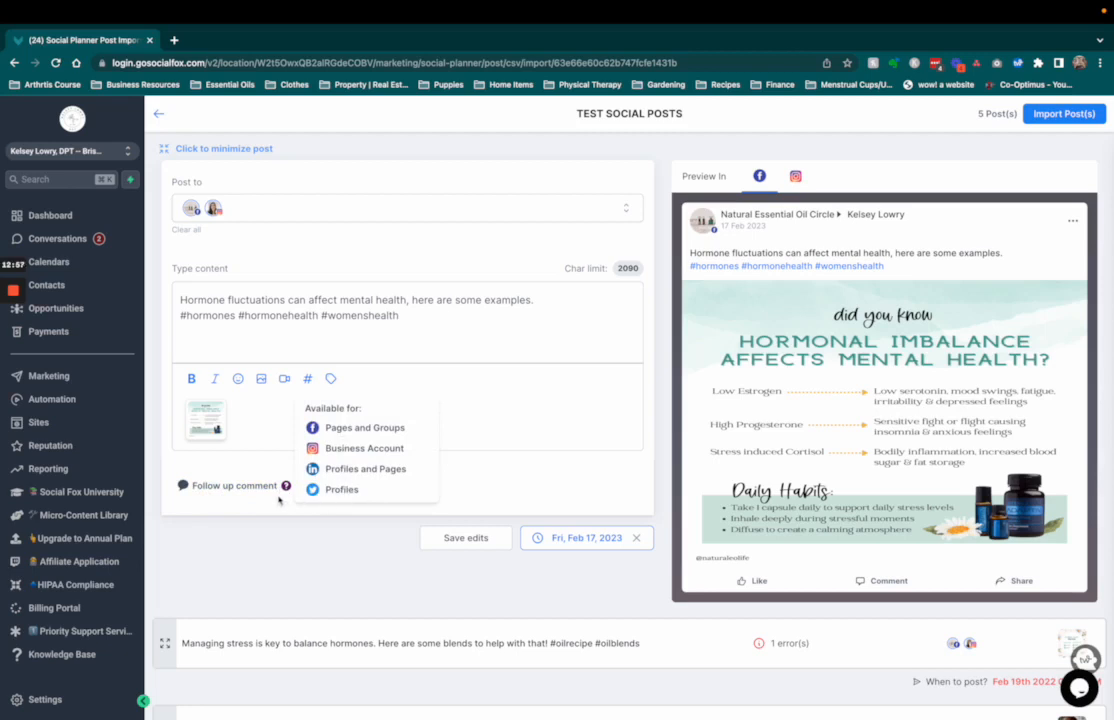
{"action": "left_click", "coordinate": [230, 485]}
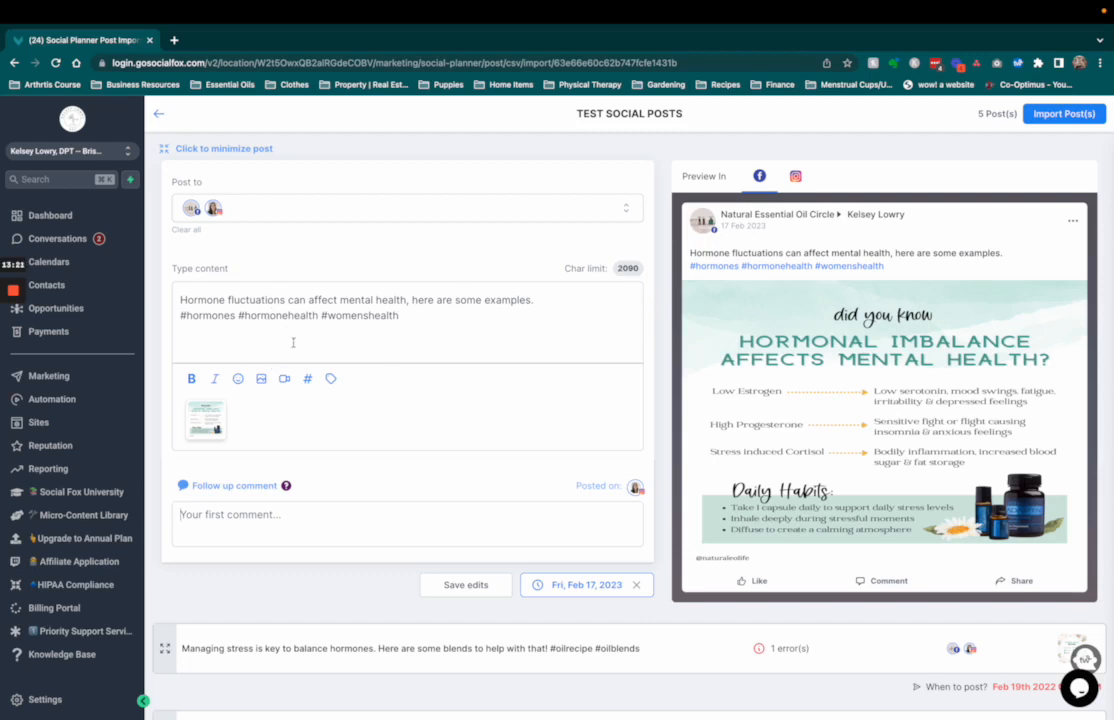
{"action": "left_click_drag", "start_coordinate": [617, 267], "coordinate": [643, 271]}
{"action": "left_click", "coordinate": [205, 513]}
{"action": "left_click", "coordinate": [205, 148]}
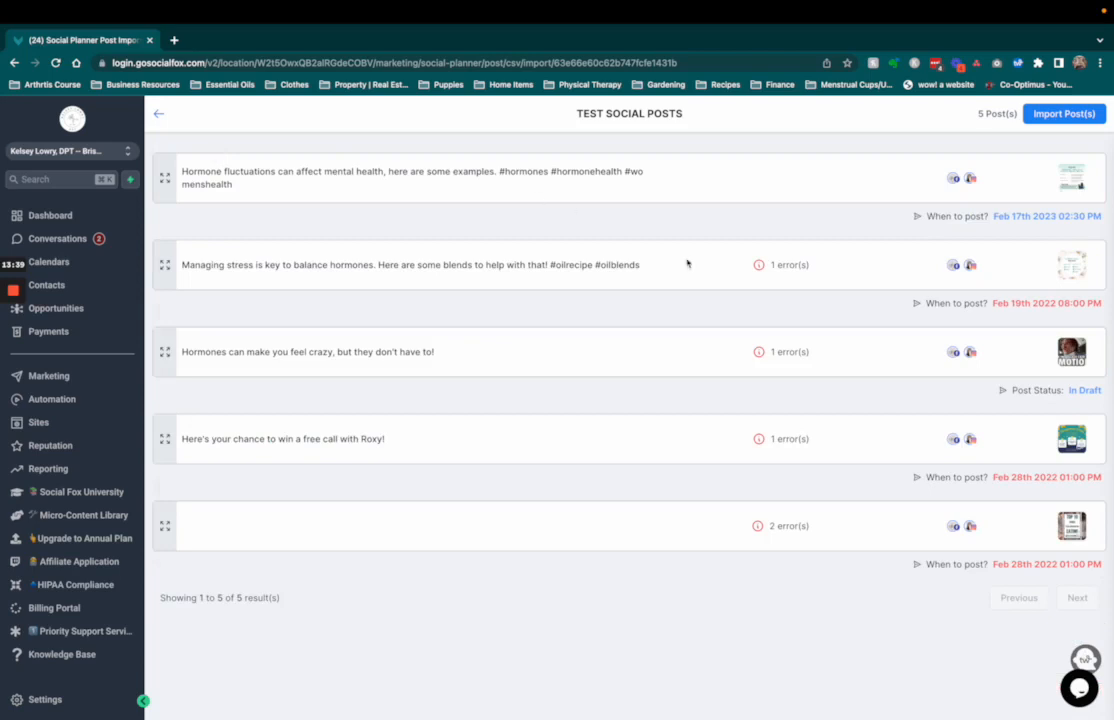
Check the error on the managing stress post and reschedule it for February 17, 2023.
{"action": "mouse_move", "coordinate": [780, 266]}
{"action": "left_click", "coordinate": [165, 265]}
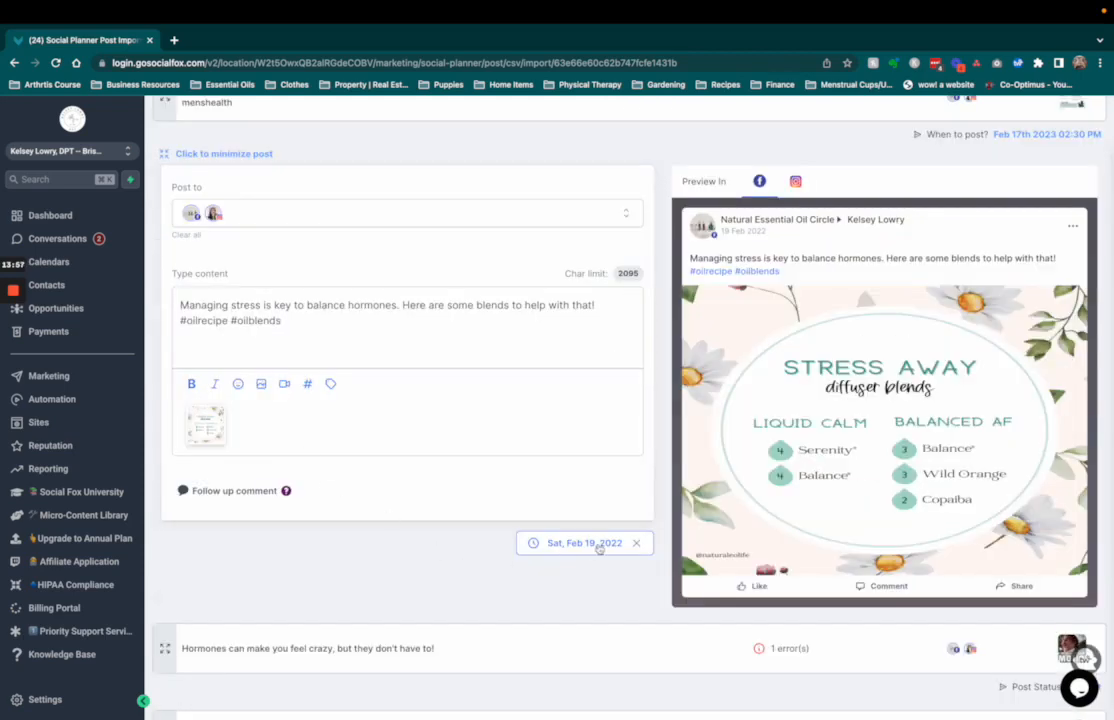
{"action": "left_click", "coordinate": [637, 543]}
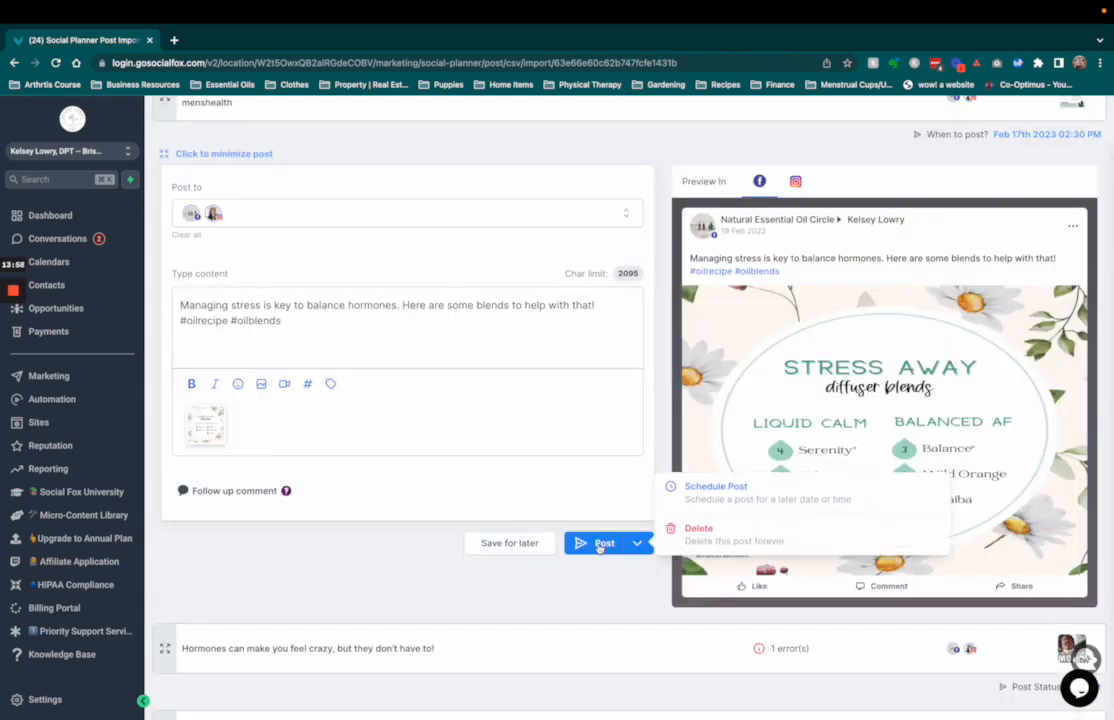
{"action": "left_click", "coordinate": [717, 494]}
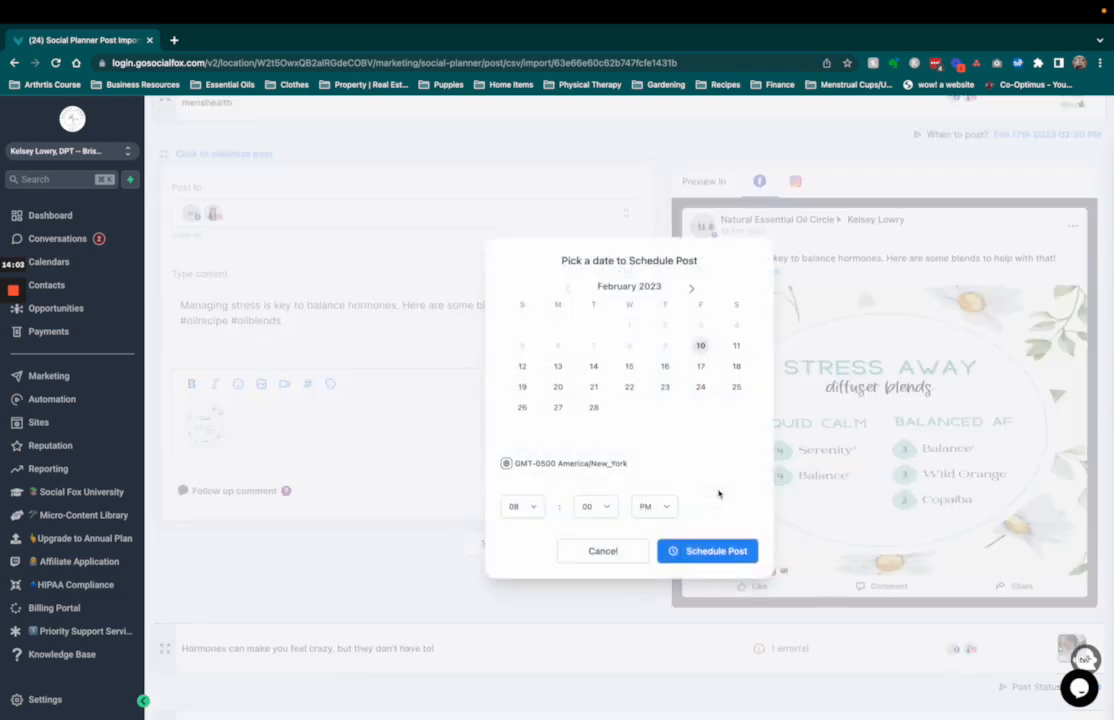
{"action": "left_click", "coordinate": [701, 367]}
{"action": "left_click", "coordinate": [701, 551]}
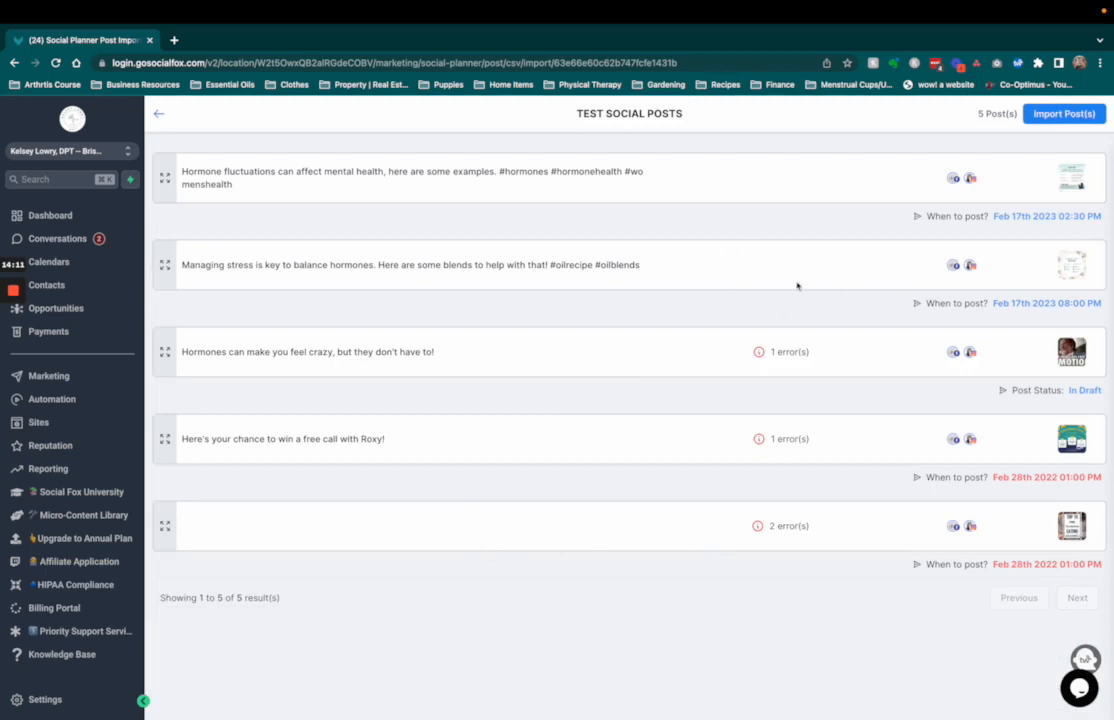
Read the error details of the last three posts in the TEST SOCIAL POSTS import.
{"action": "mouse_move", "coordinate": [782, 350]}
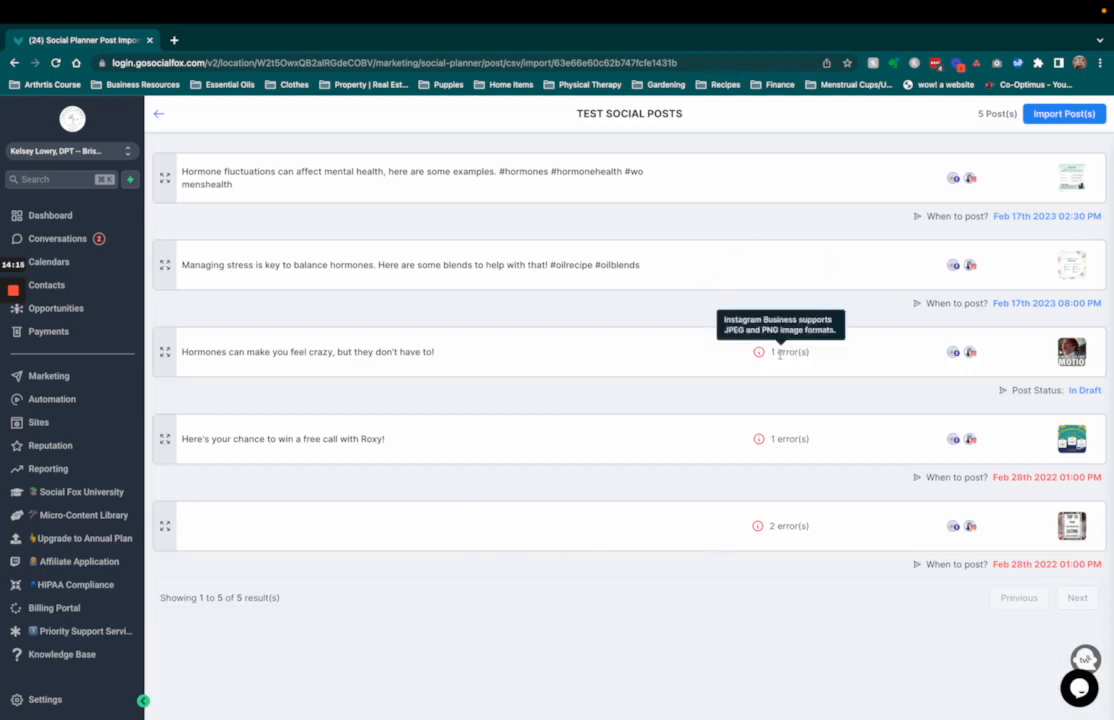
{"action": "mouse_move", "coordinate": [781, 440]}
{"action": "mouse_move", "coordinate": [785, 528]}
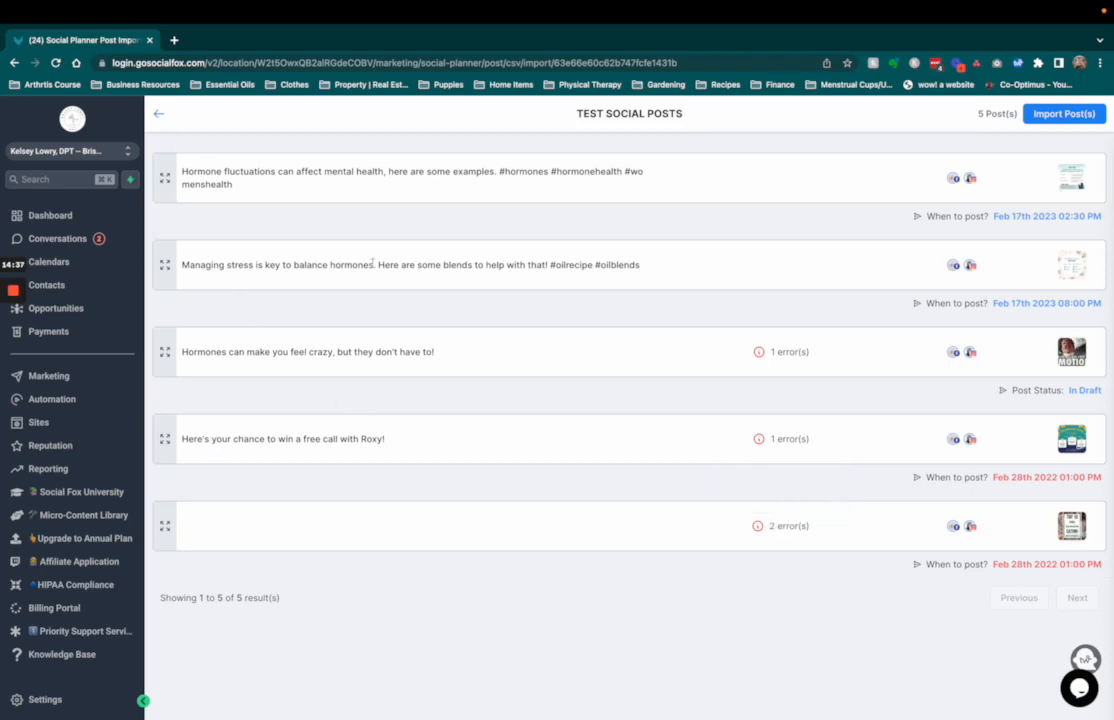
Return to the CSV imports and open the CORREST TEST import for review and scheduling.
{"action": "left_click", "coordinate": [157, 118]}
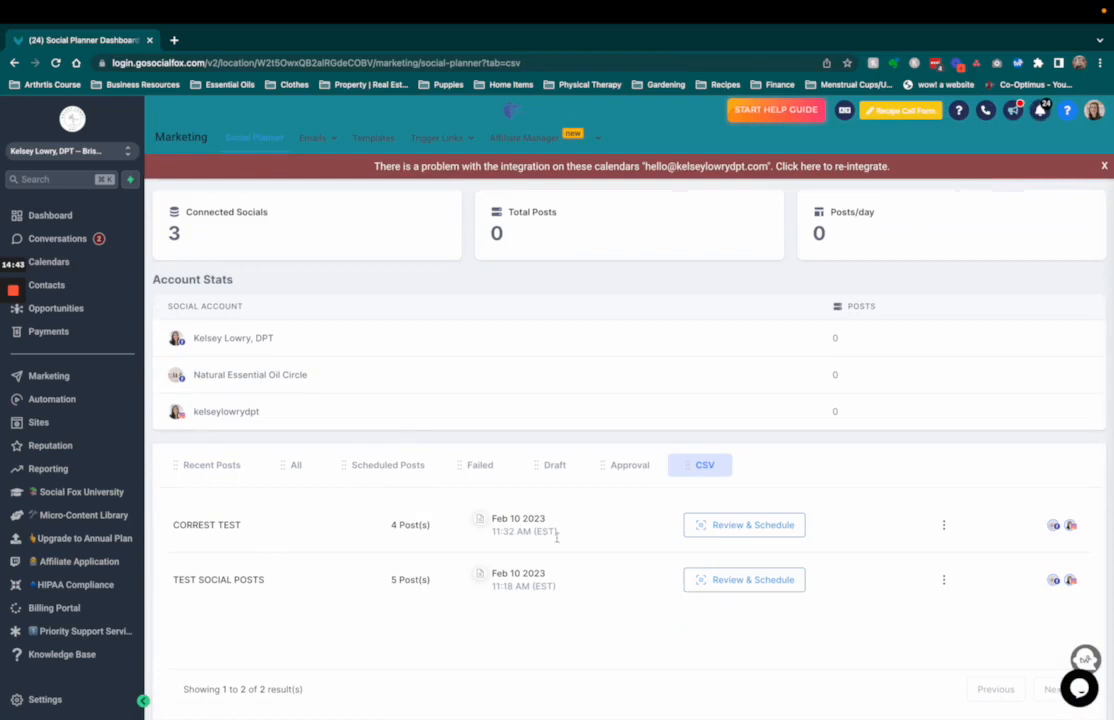
{"action": "left_click", "coordinate": [749, 525]}
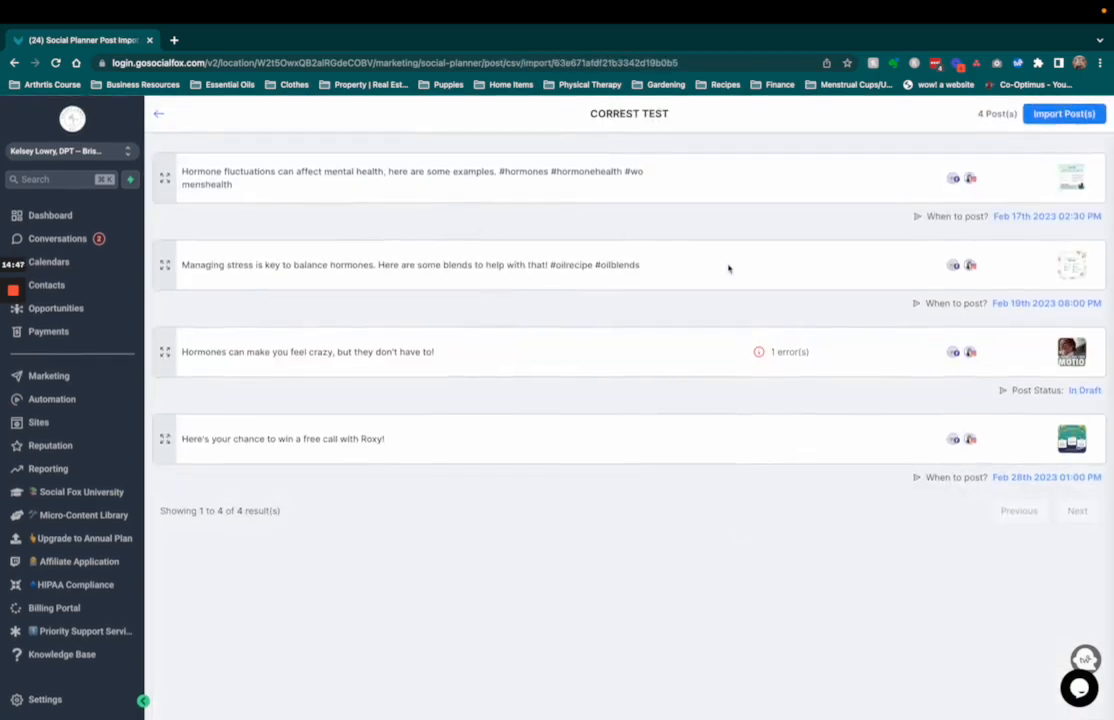
View the expanded hormone fluctuations post, return to the CSV imports, and reopen the CORREST TEST import for review.
{"action": "left_click", "coordinate": [165, 178]}
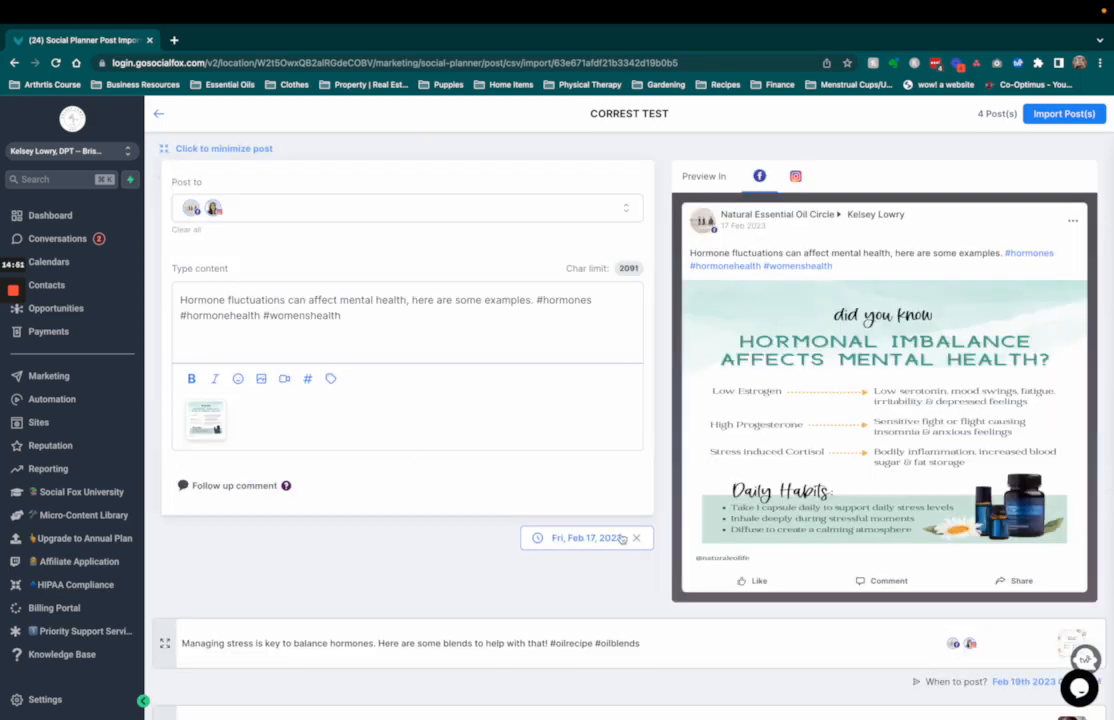
{"action": "left_click", "coordinate": [158, 114]}
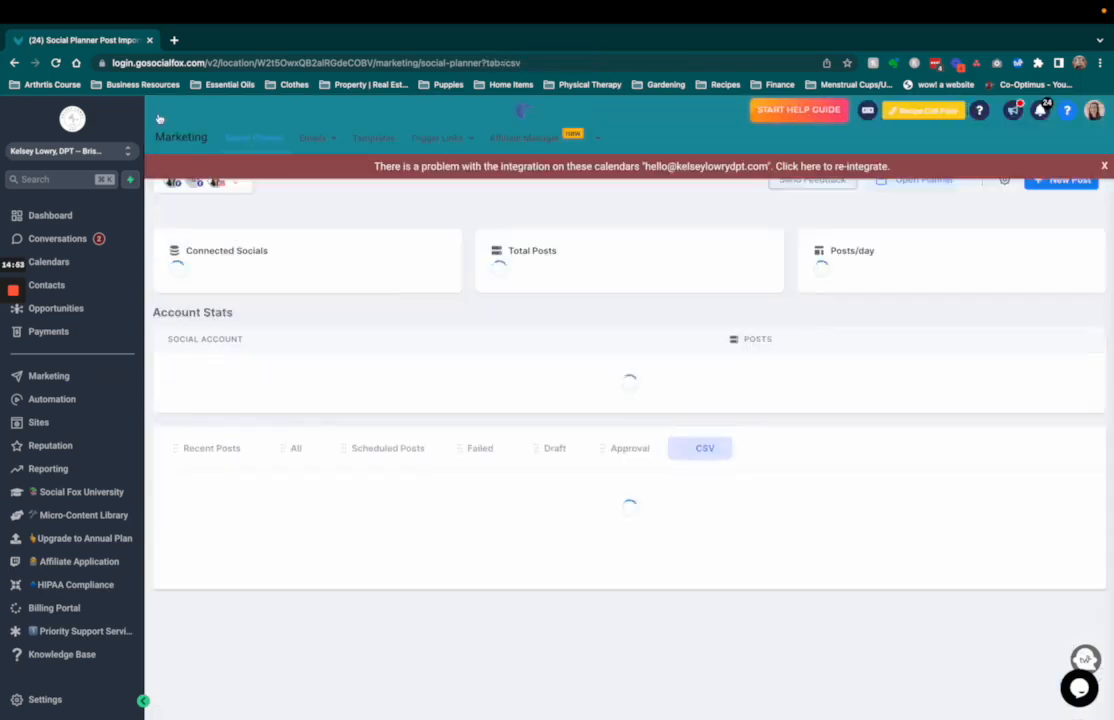
{"action": "scroll", "coordinate": [370, 520], "scroll_direction": "down", "scroll_amount": 1}
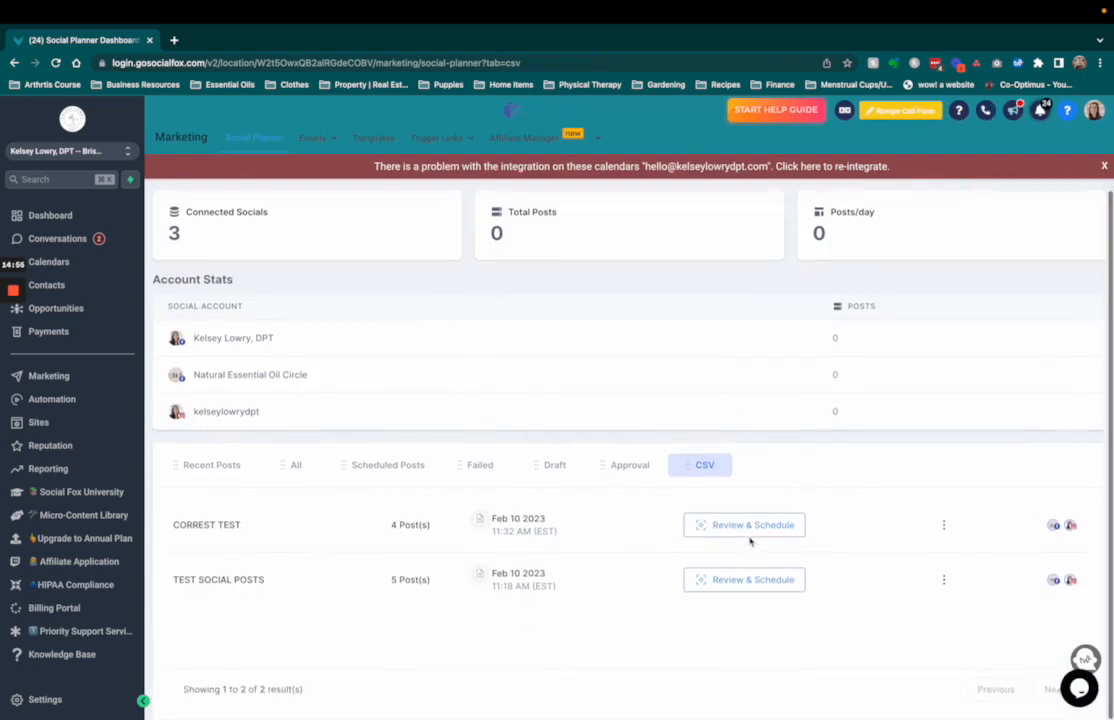
{"action": "left_click", "coordinate": [748, 527]}
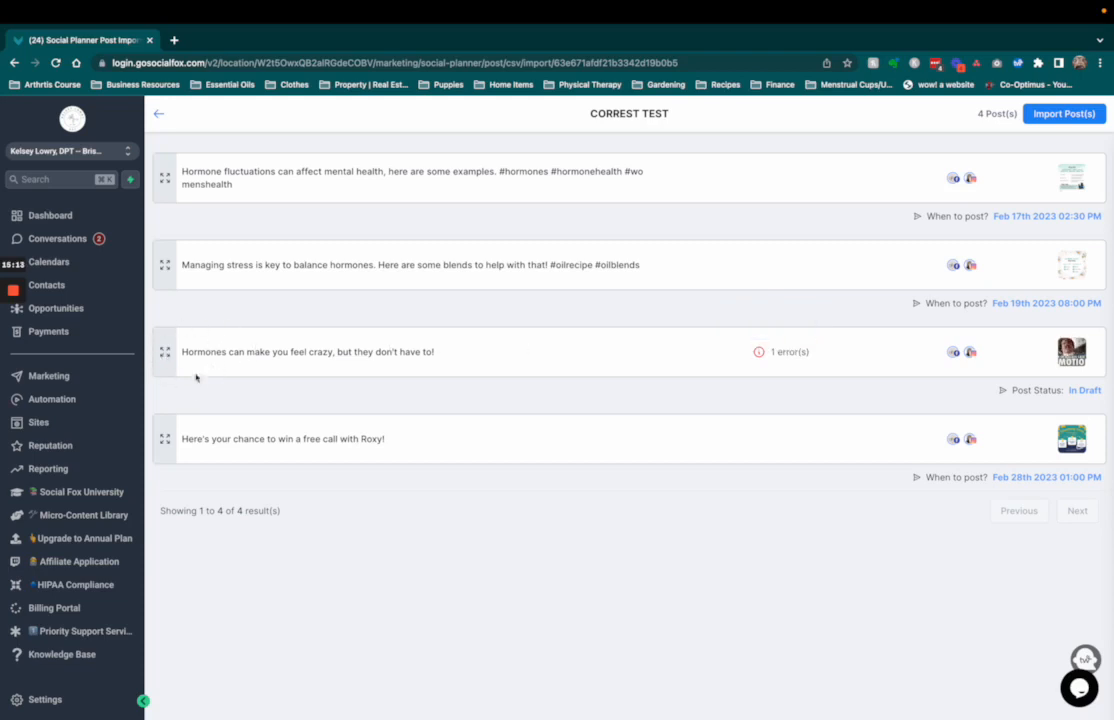
Read the error on the "Hormones can make you feel crazy" post, try deselecting its Instagram account, and collapse the post without saving.
{"action": "left_click", "coordinate": [165, 353]}
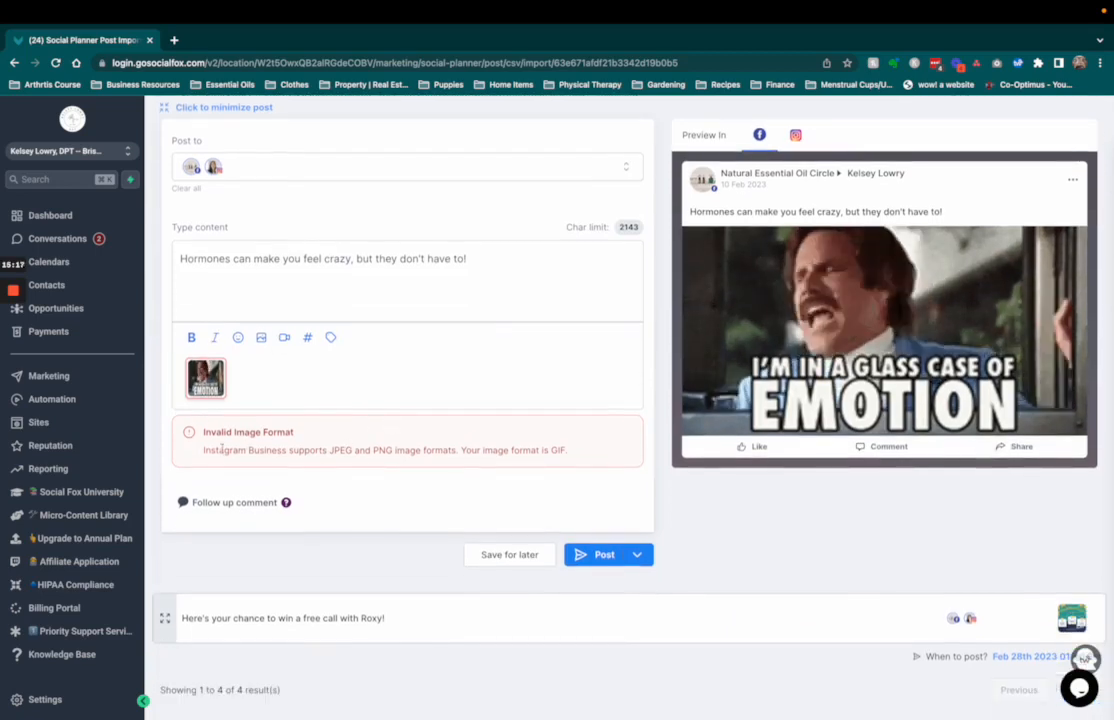
{"action": "scroll", "coordinate": [230, 300], "scroll_direction": "up", "scroll_amount": 2}
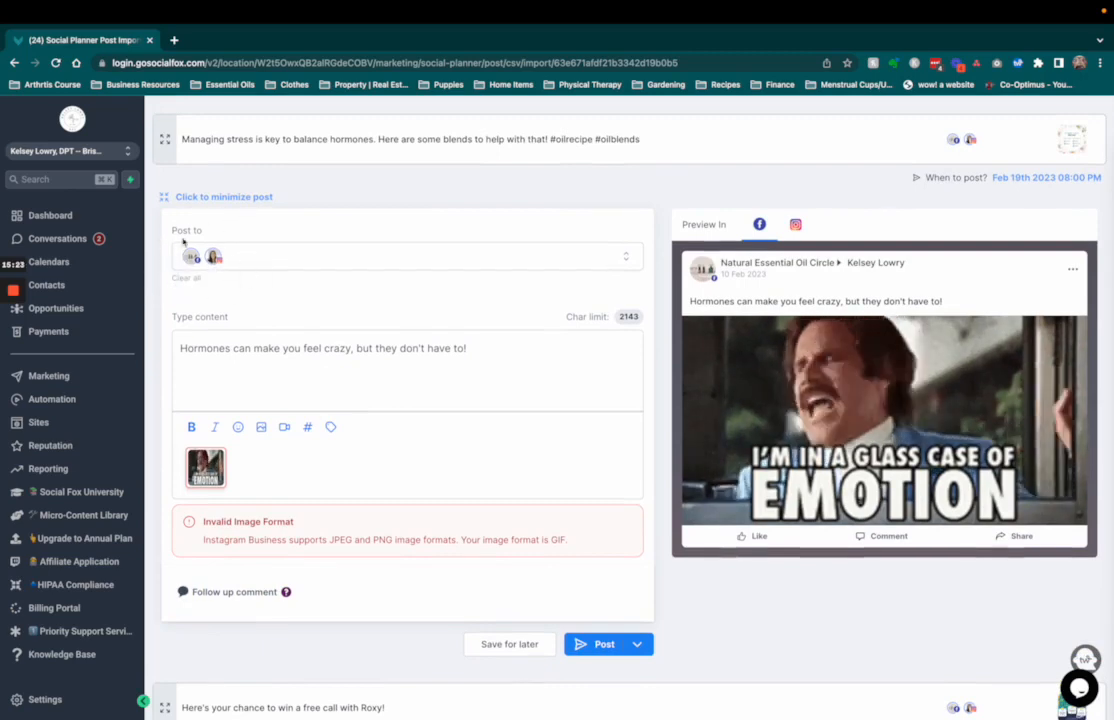
{"action": "left_click", "coordinate": [257, 257]}
{"action": "scroll", "coordinate": [193, 411], "scroll_direction": "down", "scroll_amount": 1}
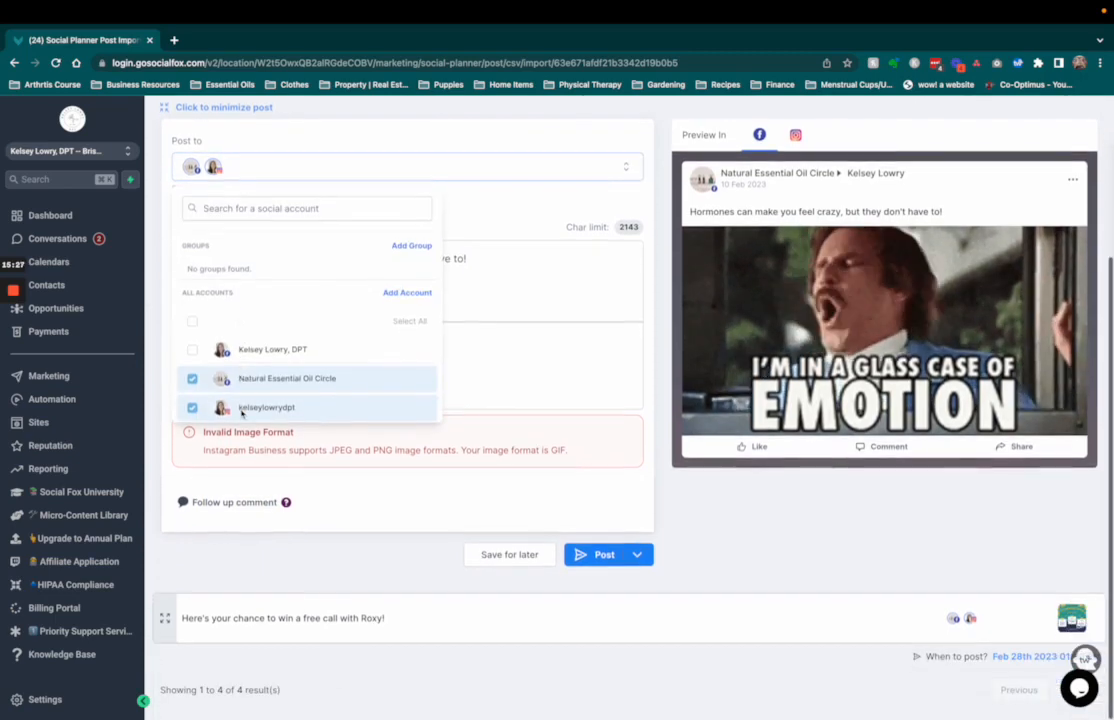
{"action": "left_click", "coordinate": [193, 408]}
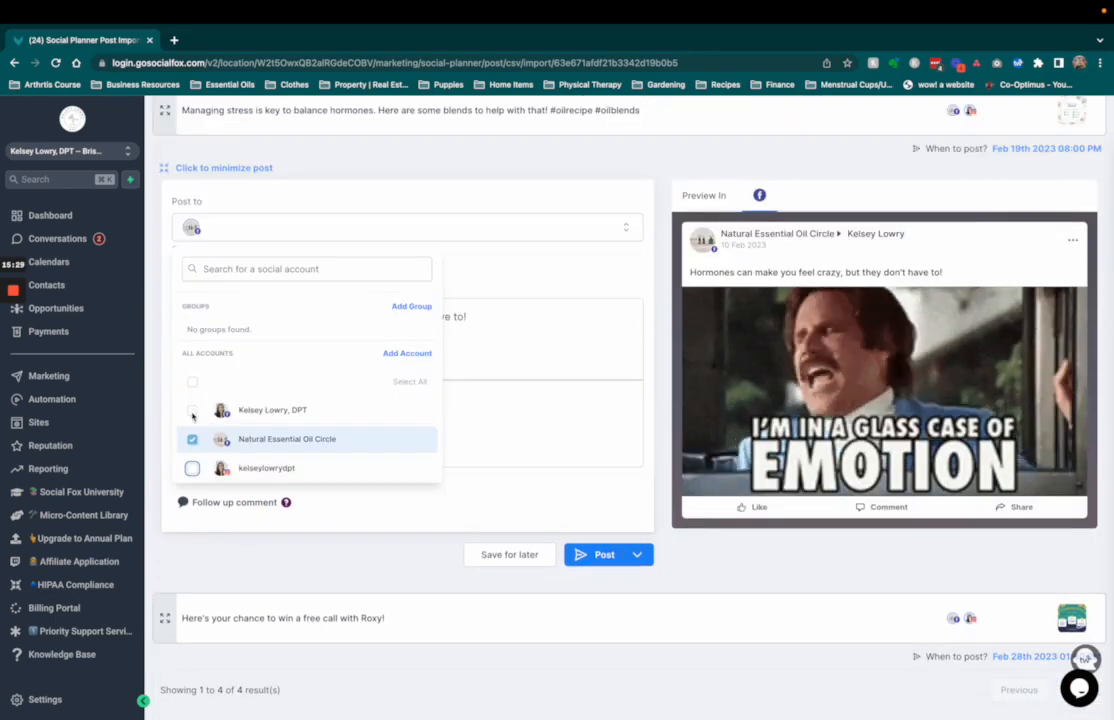
{"action": "left_click", "coordinate": [653, 393]}
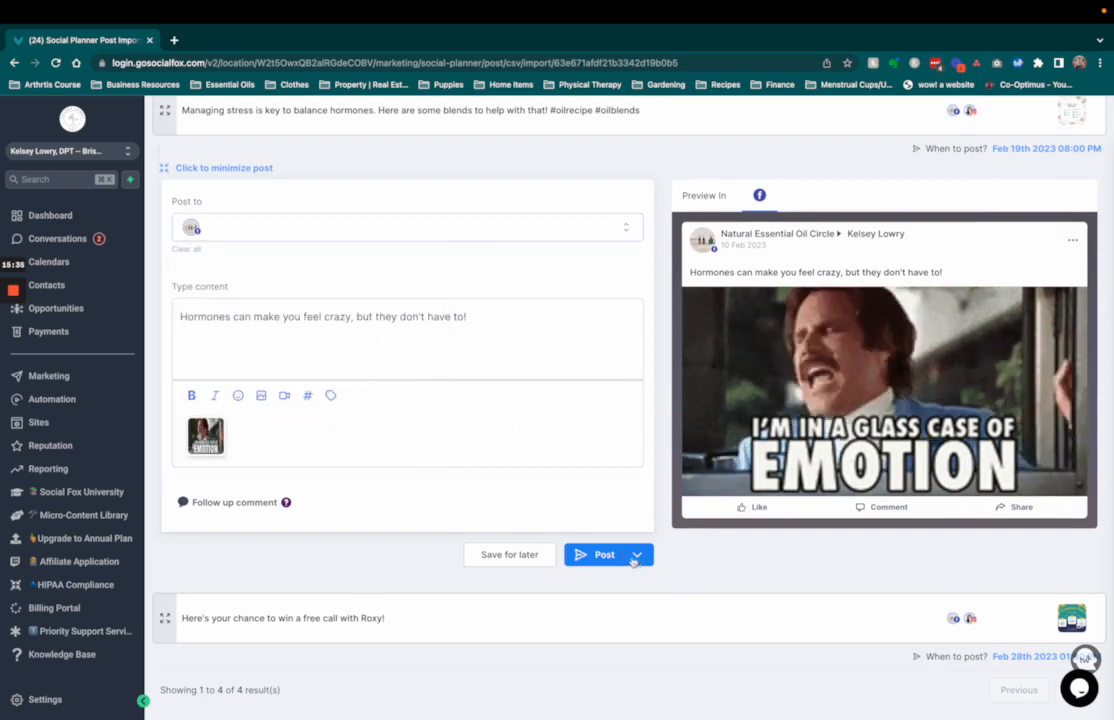
{"action": "scroll", "coordinate": [770, 601], "scroll_direction": "down", "scroll_amount": 1}
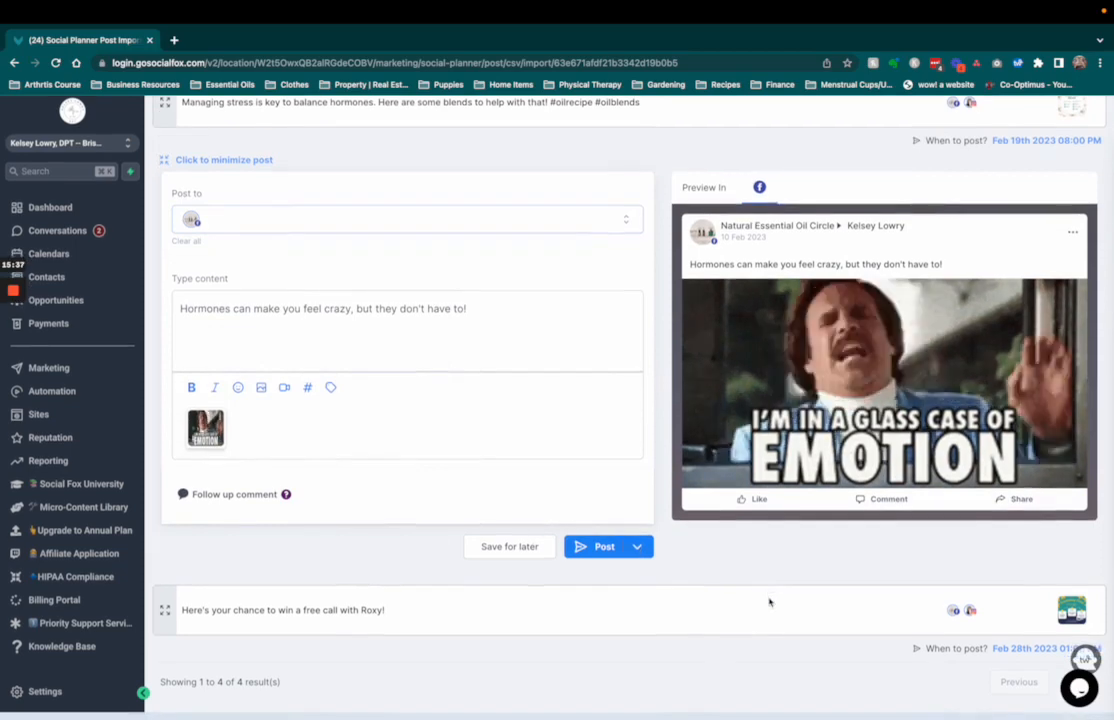
{"action": "scroll", "coordinate": [760, 603], "scroll_direction": "up", "scroll_amount": 1}
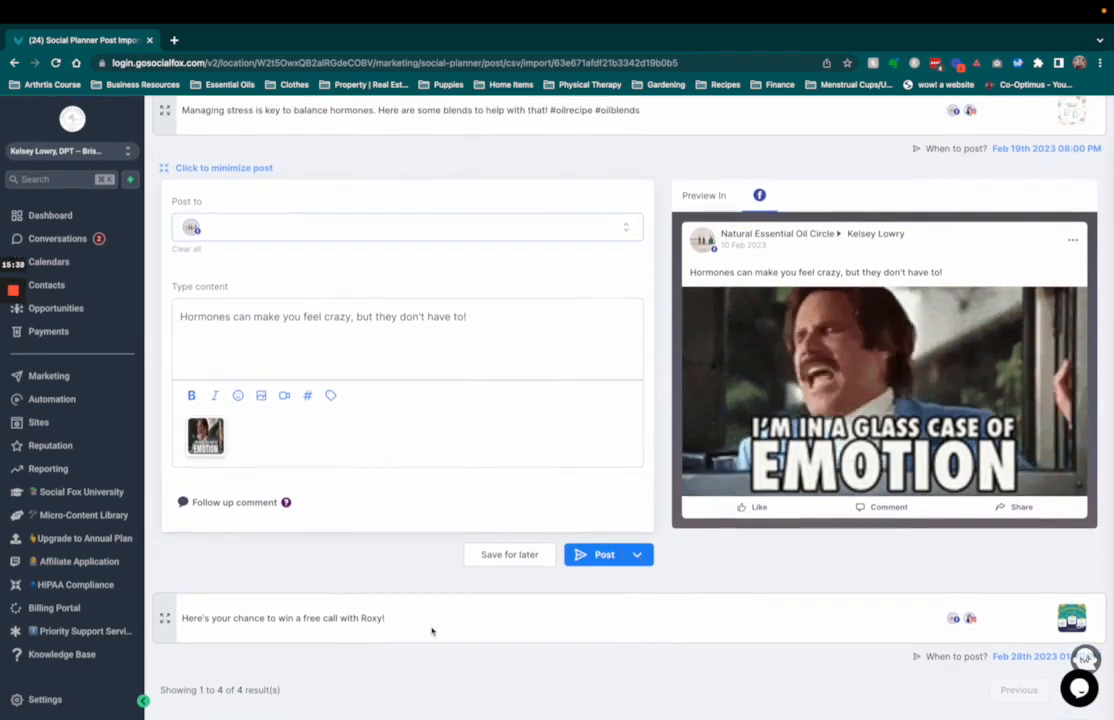
{"action": "left_click", "coordinate": [166, 169]}
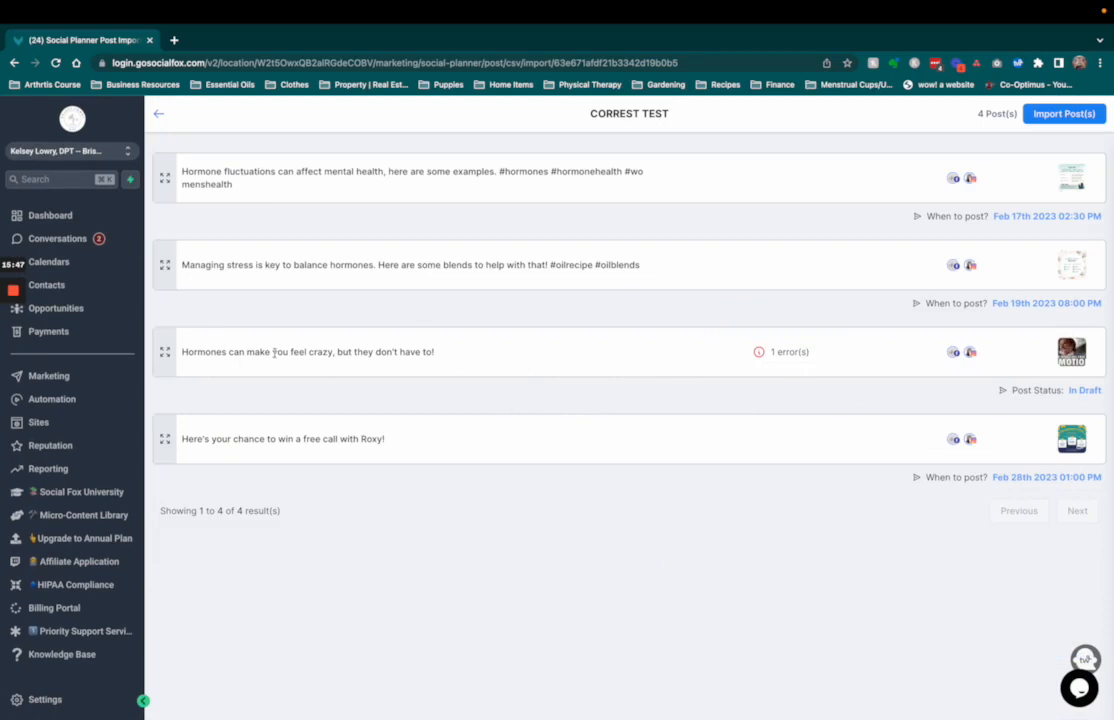
Remove the Instagram account from the "Hormones can make you feel crazy" post, keeping only Natural Essential Oil Circle.
{"action": "left_click", "coordinate": [208, 354]}
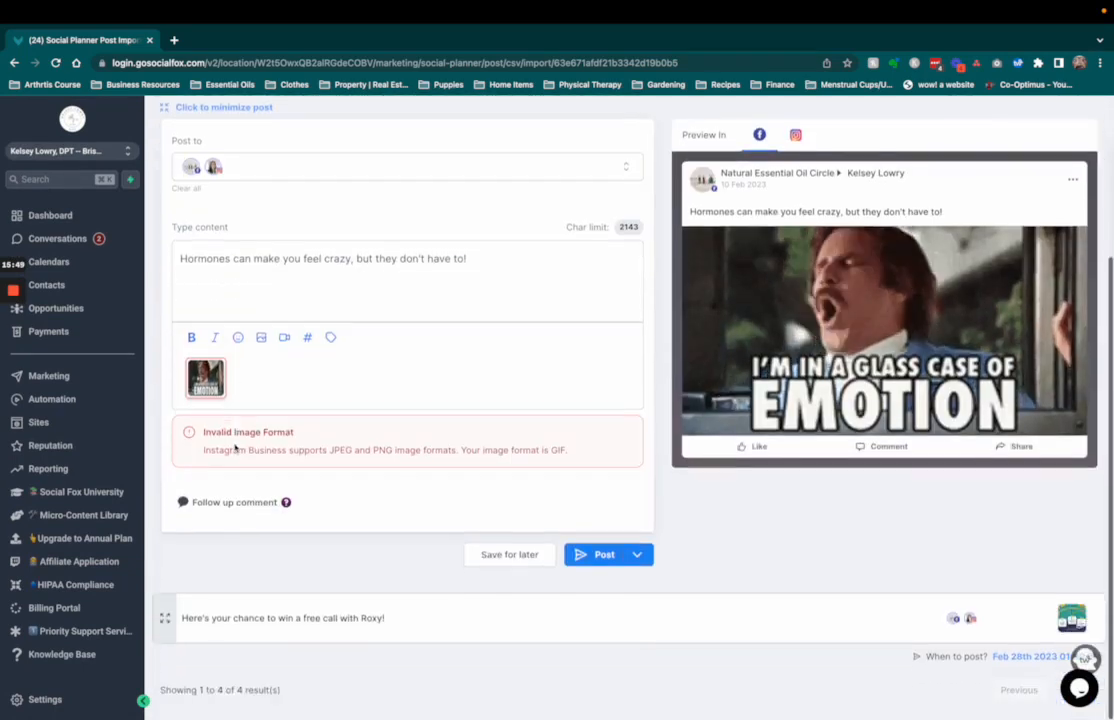
{"action": "left_click", "coordinate": [216, 167]}
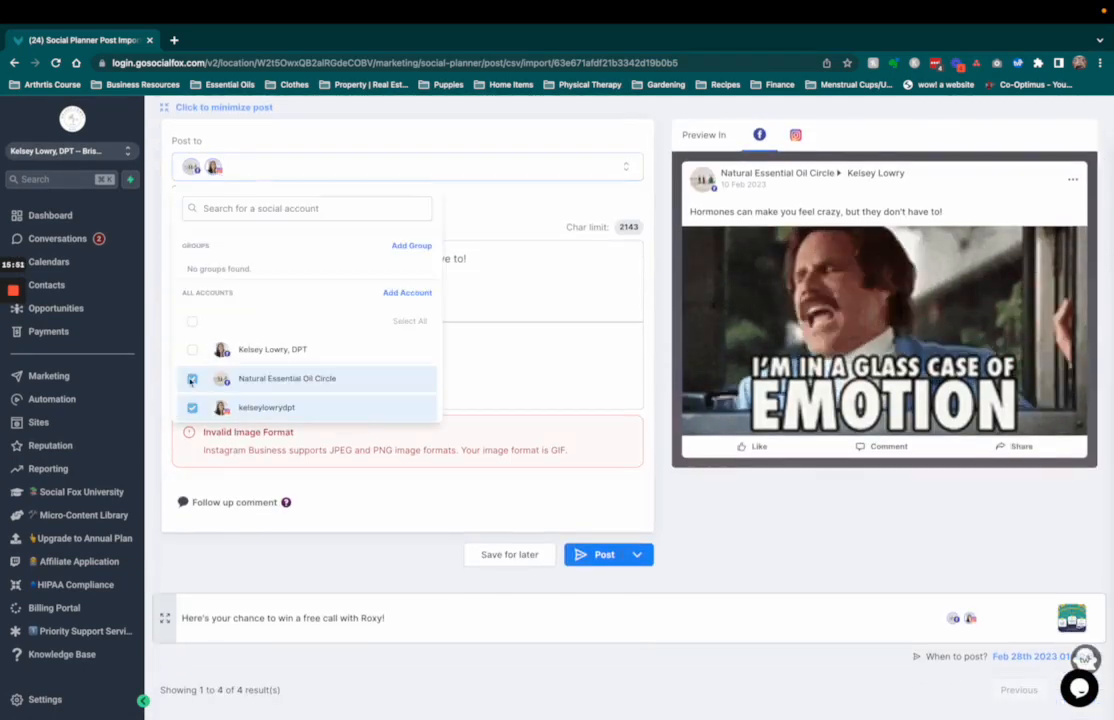
{"action": "left_click", "coordinate": [192, 405]}
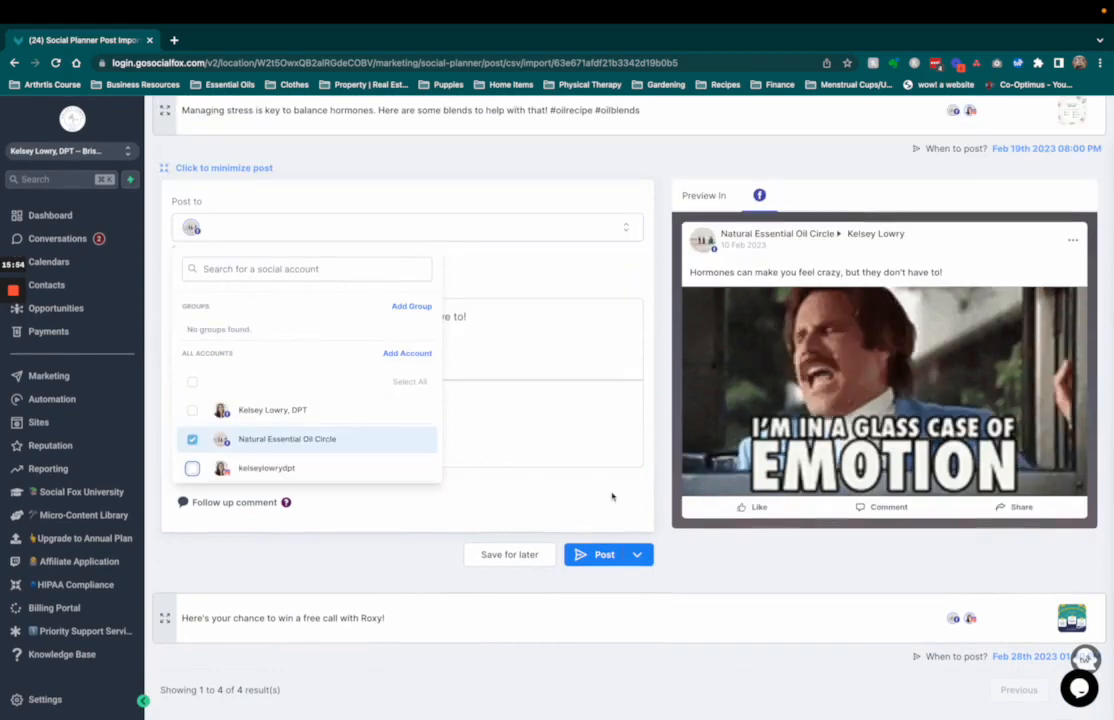
{"action": "left_click", "coordinate": [492, 577]}
Schedule the "Hormones can make you feel crazy" post for February 20, 2023.
{"action": "left_click", "coordinate": [638, 556]}
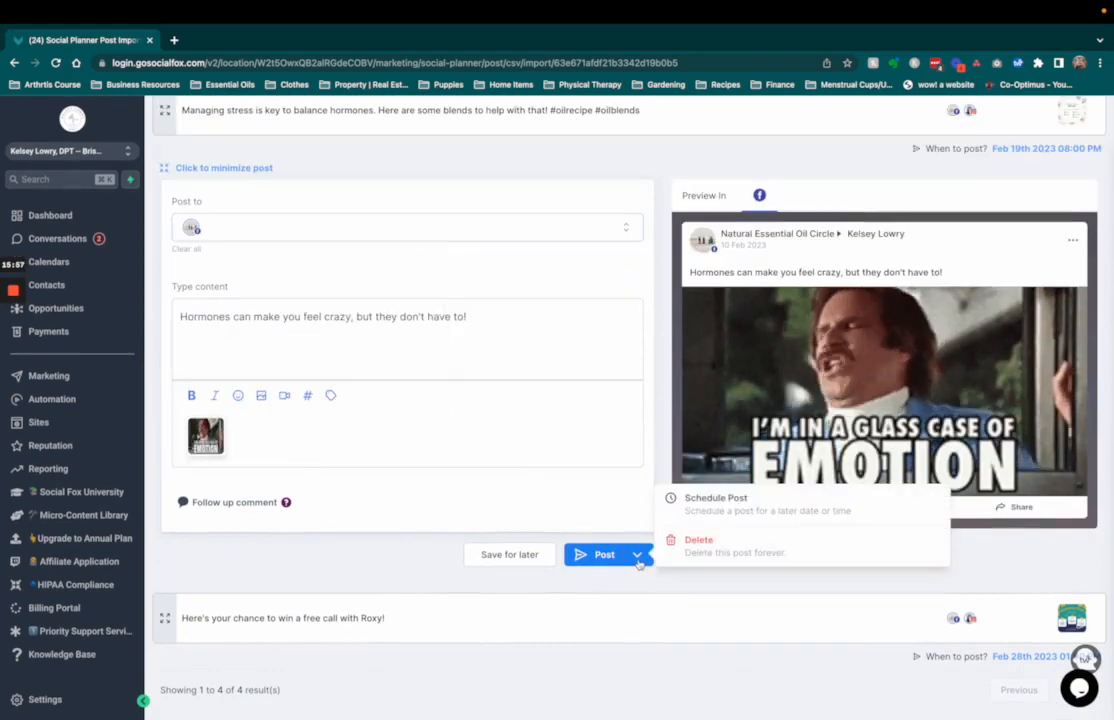
{"action": "left_click", "coordinate": [711, 513]}
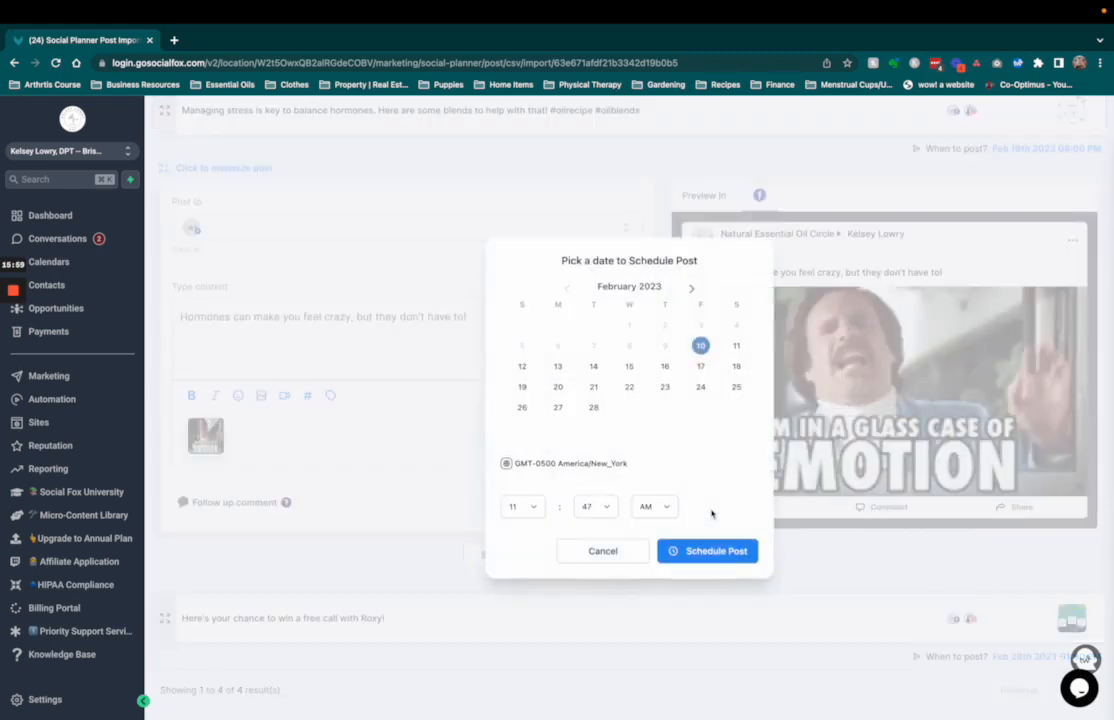
{"action": "left_click", "coordinate": [558, 387]}
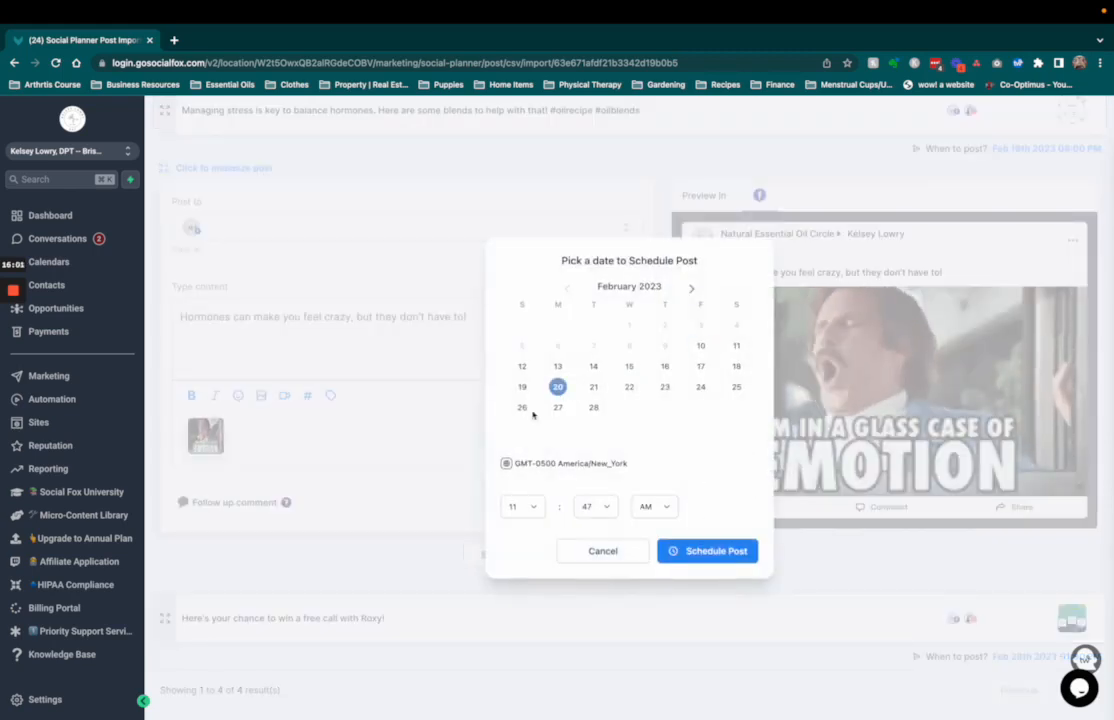
{"action": "left_click", "coordinate": [714, 553]}
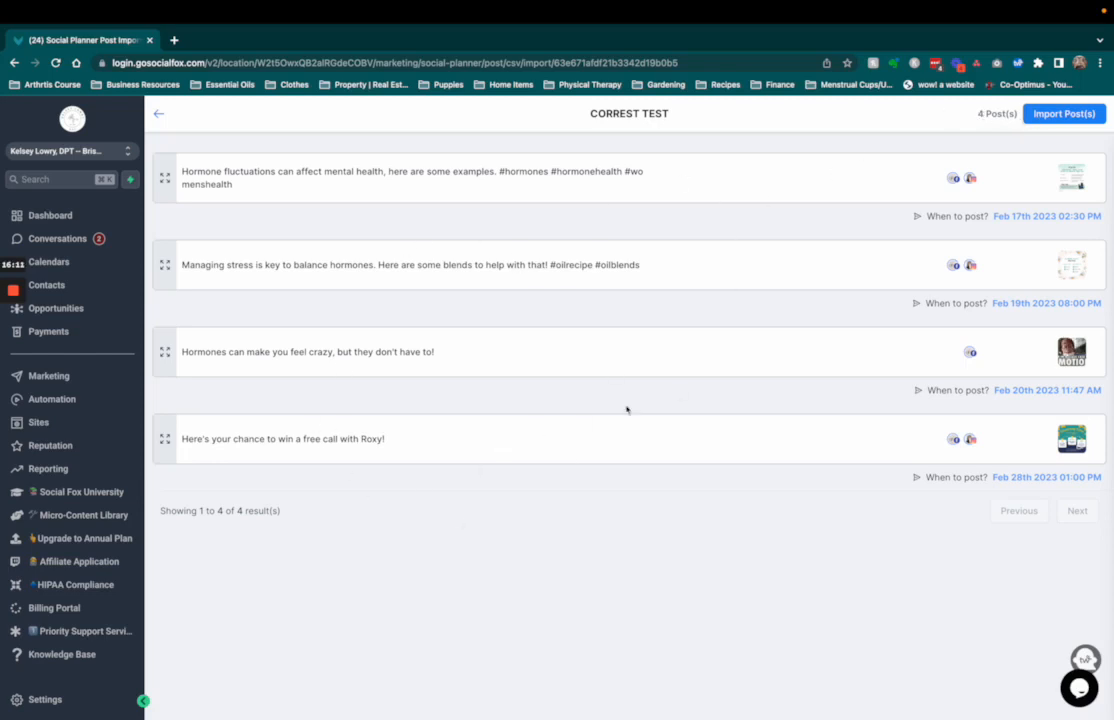
Import all posts of the CORREST TEST file into the social calendar and reload the page to refresh the import status.
{"action": "left_click", "coordinate": [1066, 114]}
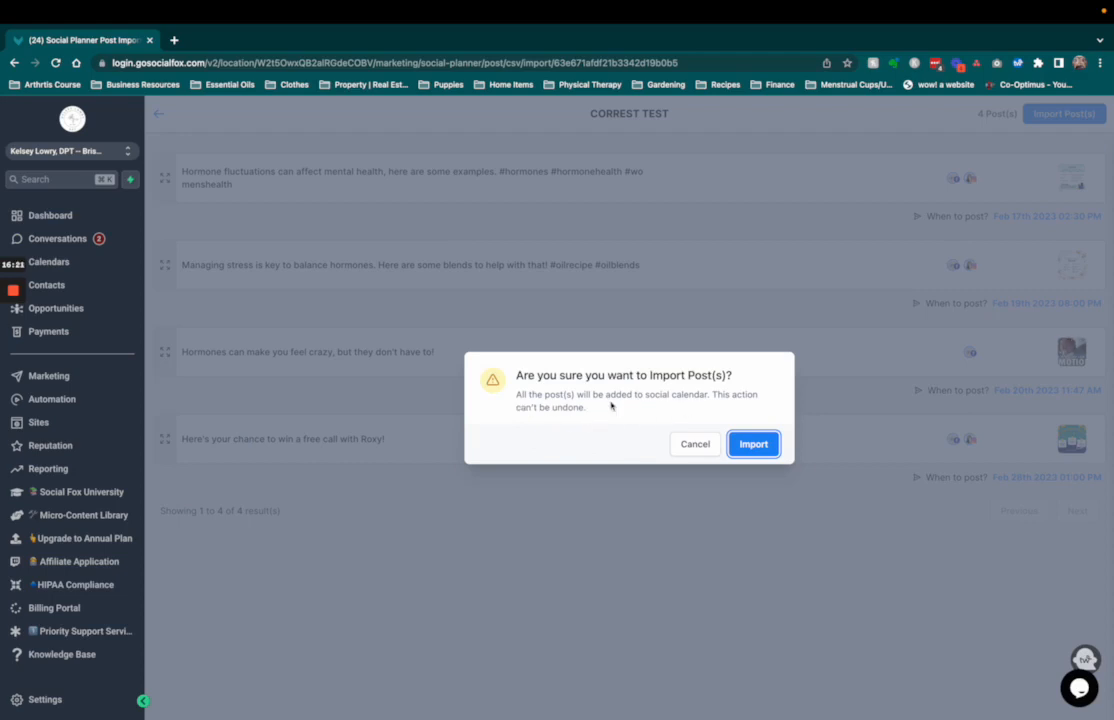
{"action": "left_click", "coordinate": [762, 441]}
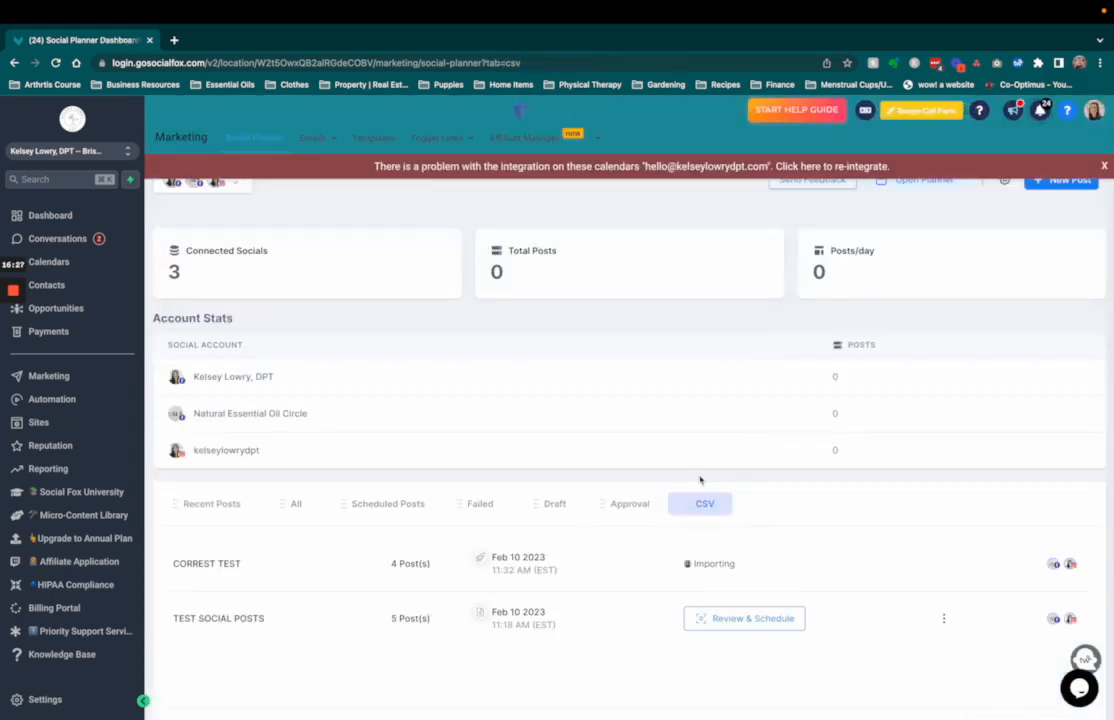
{"action": "scroll", "coordinate": [552, 599], "scroll_direction": "down", "scroll_amount": 1}
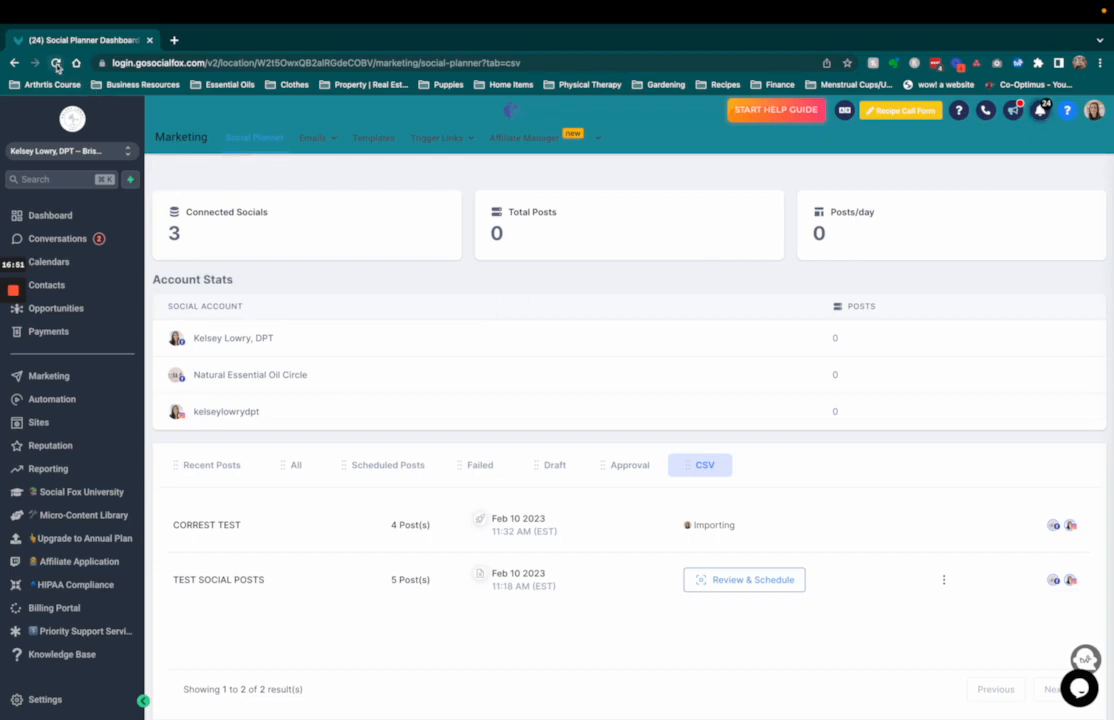
{"action": "left_click", "coordinate": [56, 65]}
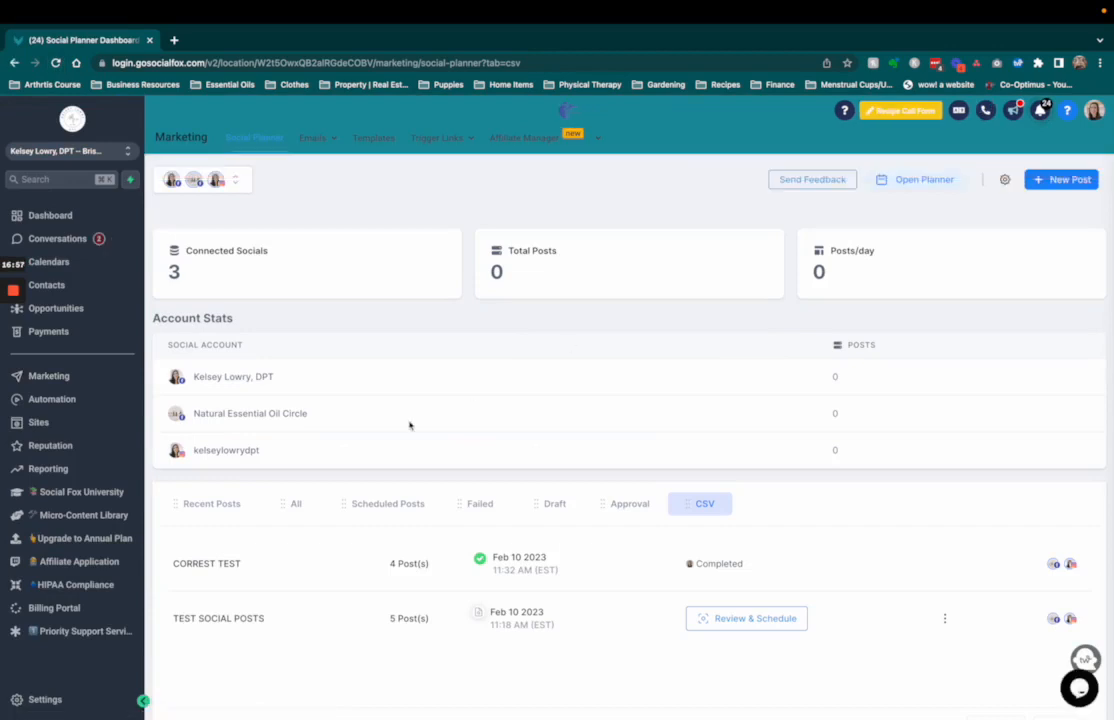
Check the recent posts, and review the dates, statuses and accounts of the imported posts in the scheduled posts list.
{"action": "left_click", "coordinate": [229, 506]}
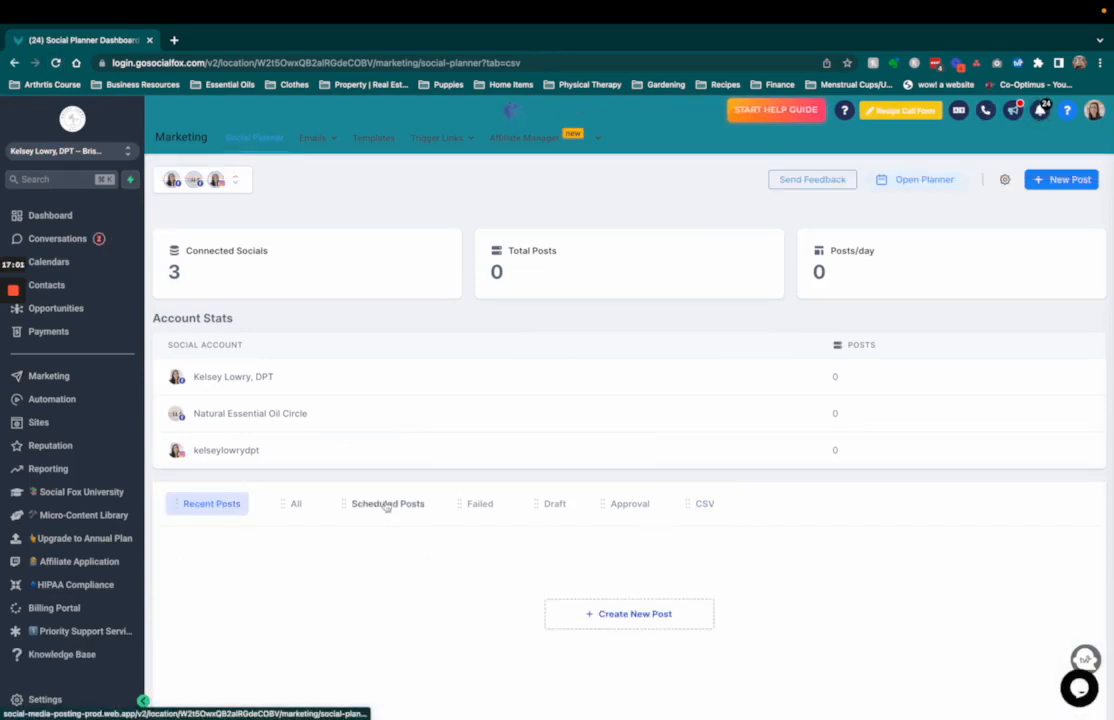
{"action": "left_click", "coordinate": [385, 504]}
{"action": "scroll", "coordinate": [536, 556], "scroll_direction": "down", "scroll_amount": 3}
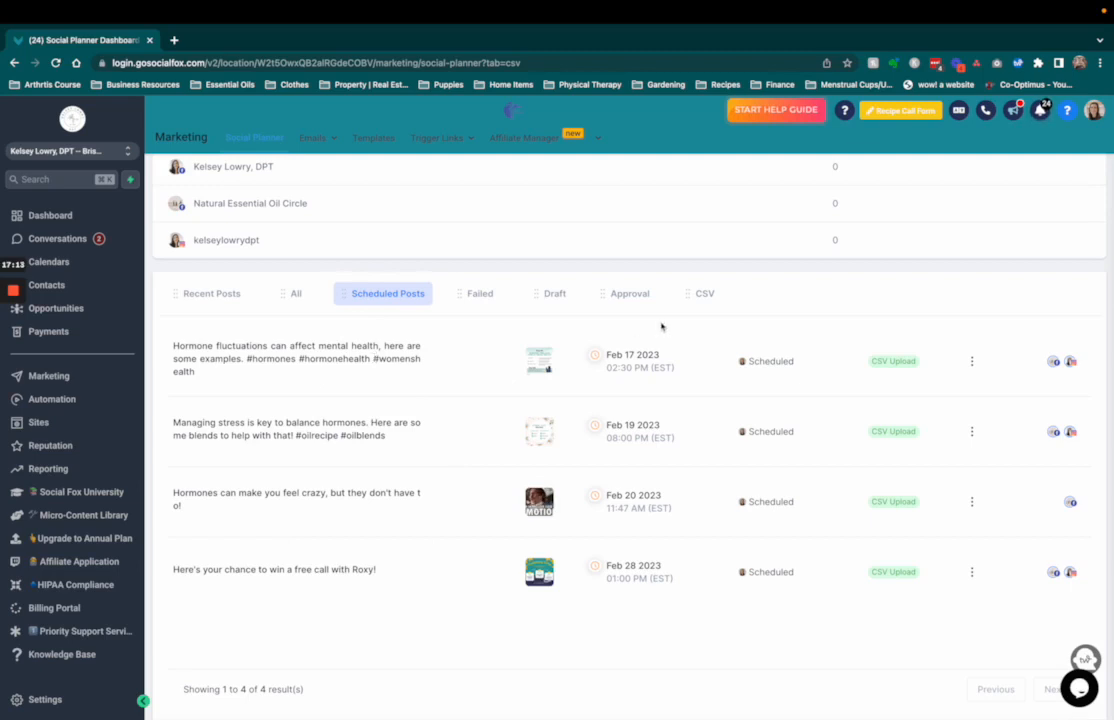
{"action": "scroll", "coordinate": [718, 326], "scroll_direction": "up", "scroll_amount": 3}
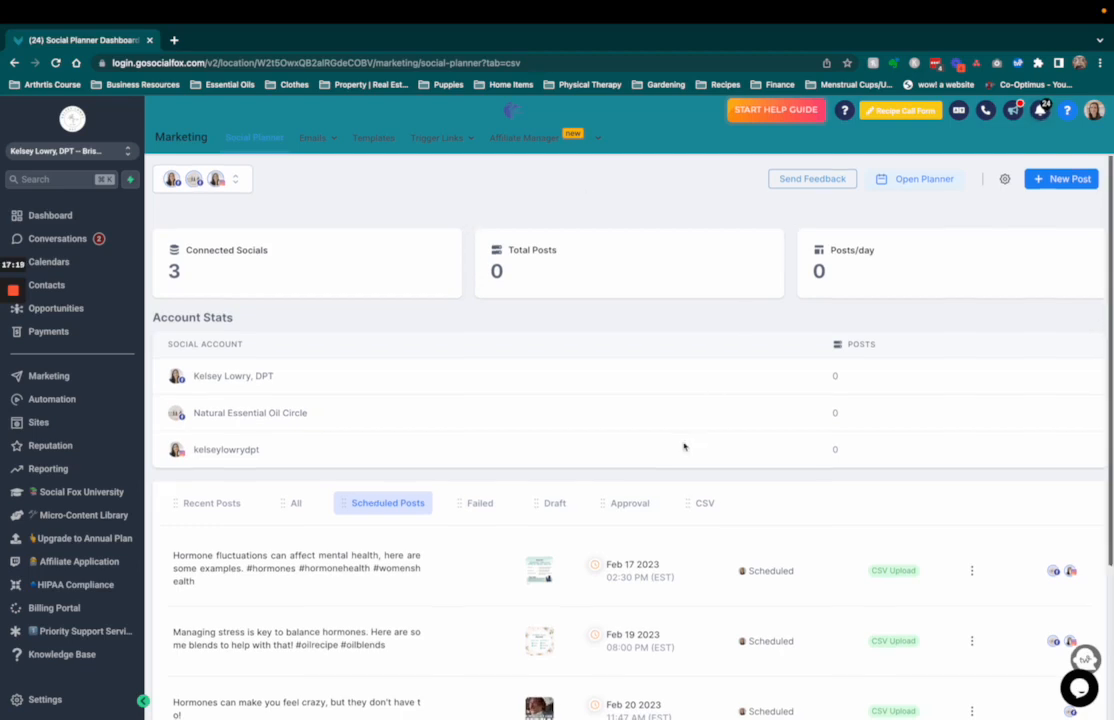
{"action": "scroll", "coordinate": [680, 447], "scroll_direction": "down", "scroll_amount": 3}
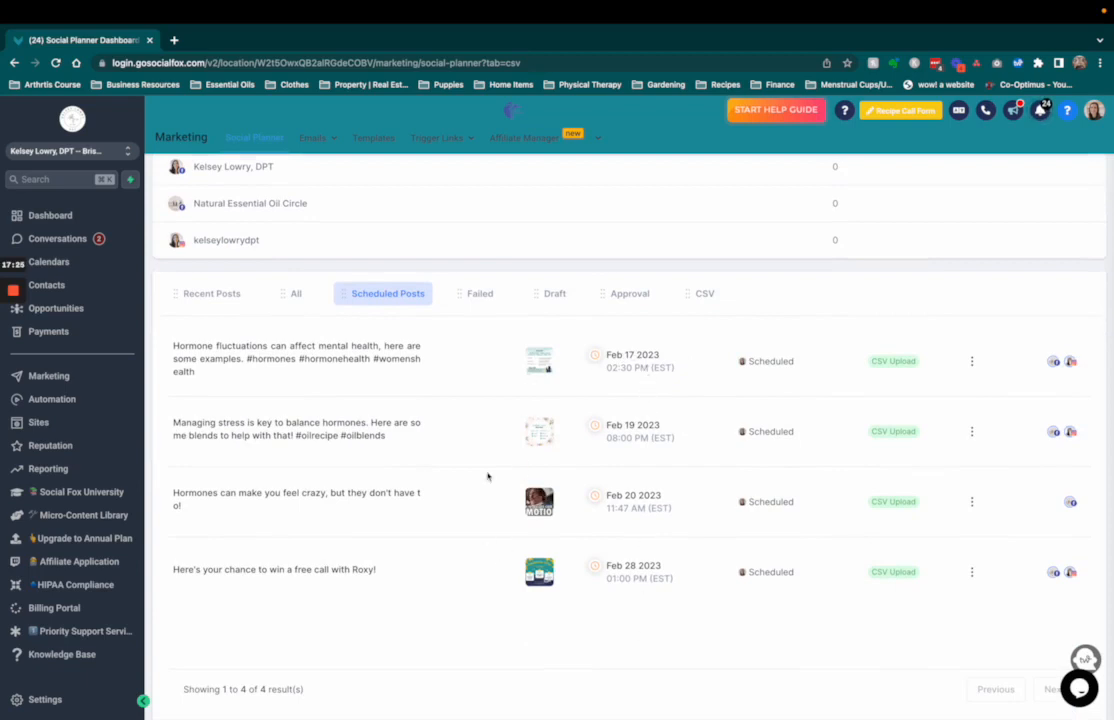
{"action": "scroll", "coordinate": [604, 293], "scroll_direction": "up", "scroll_amount": 3}
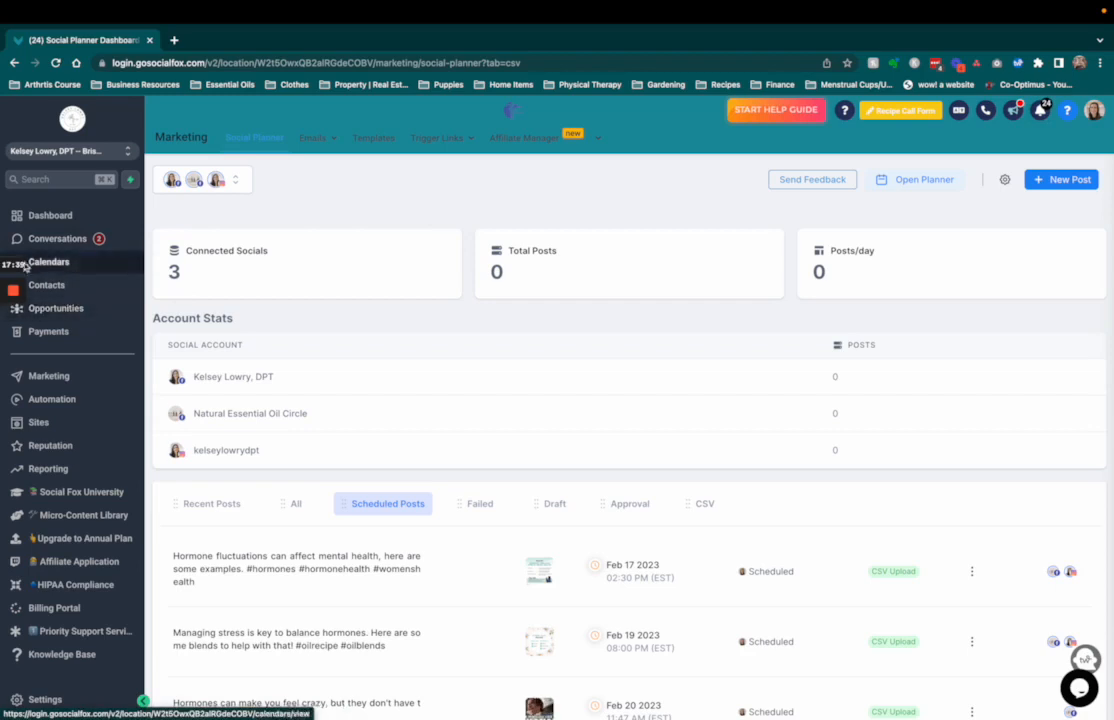
{"action": "mouse_move", "coordinate": [15, 291]}
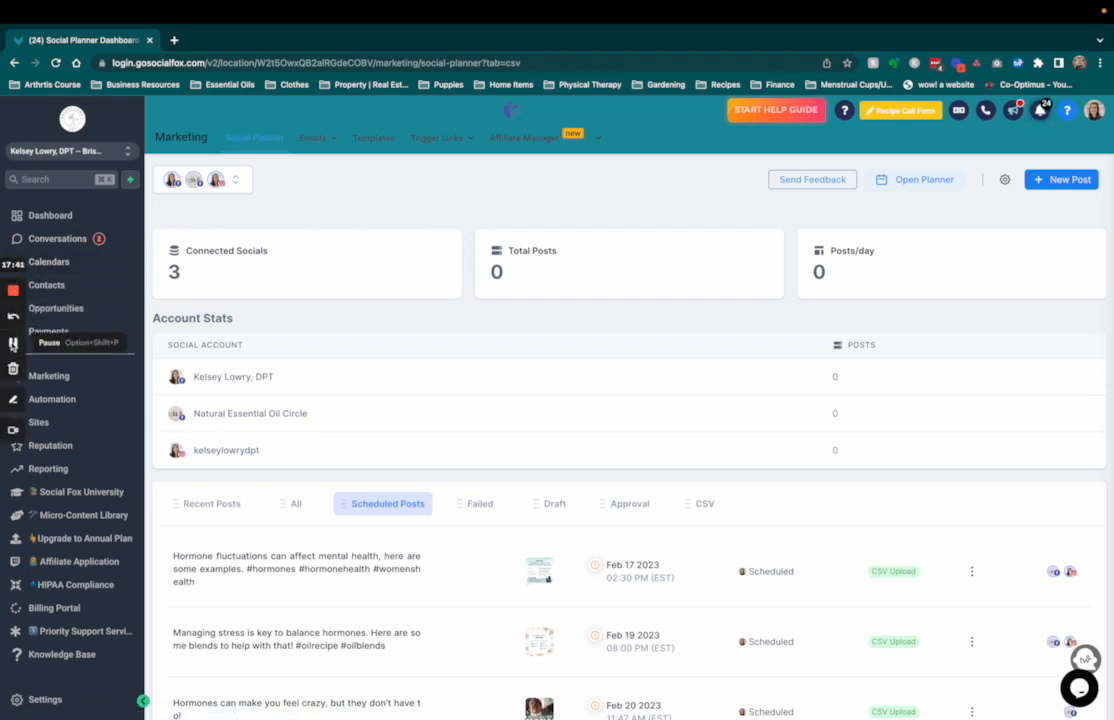